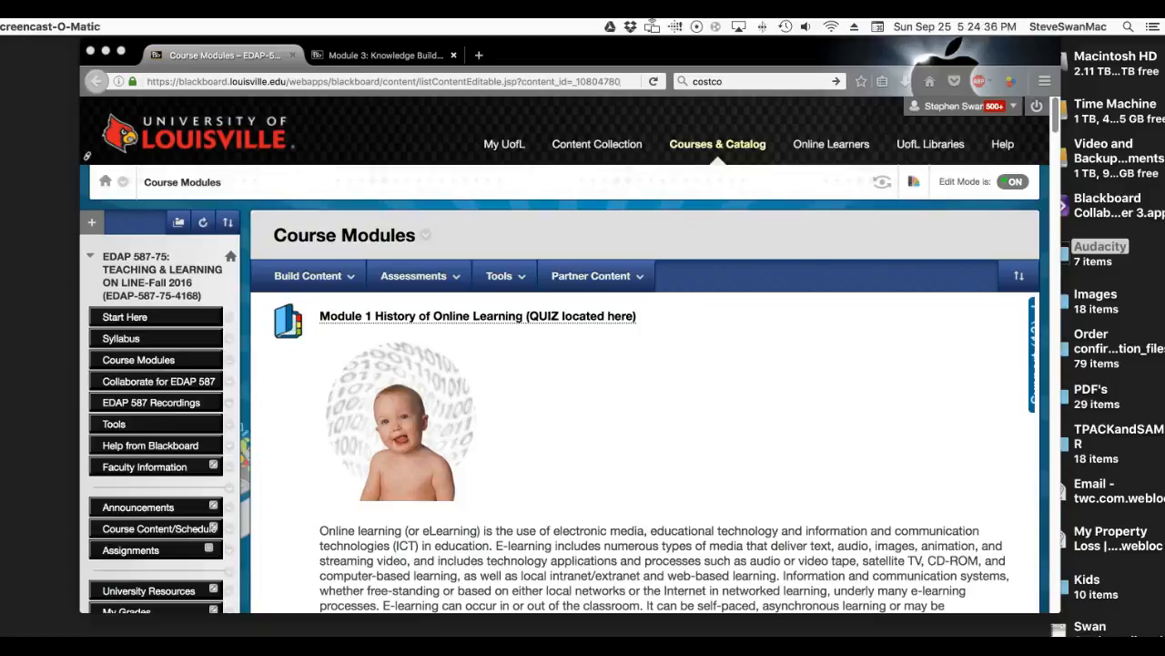
Open Module 3: Knowledge Building Principles from the course modules list
{"action": "scroll", "coordinate": [325, 492], "scroll_direction": "down", "scroll_amount": 4}
{"action": "scroll", "coordinate": [325, 491], "scroll_direction": "down", "scroll_amount": 15}
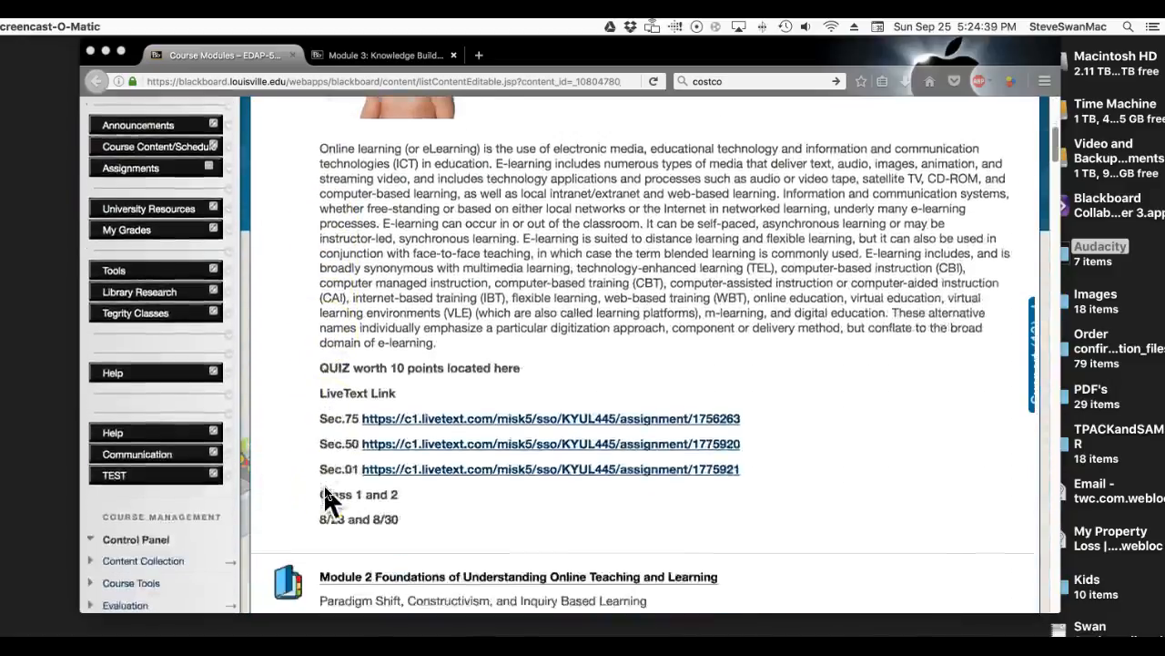
{"action": "scroll", "coordinate": [326, 499], "scroll_direction": "down", "scroll_amount": 11}
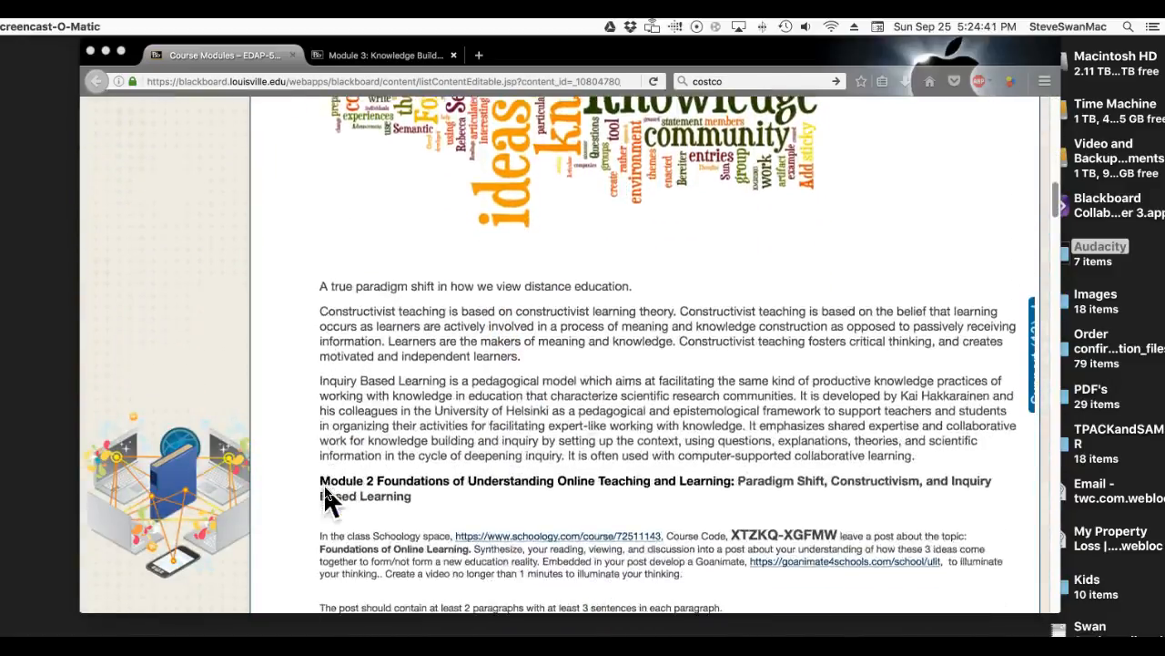
{"action": "scroll", "coordinate": [325, 492], "scroll_direction": "down", "scroll_amount": 9}
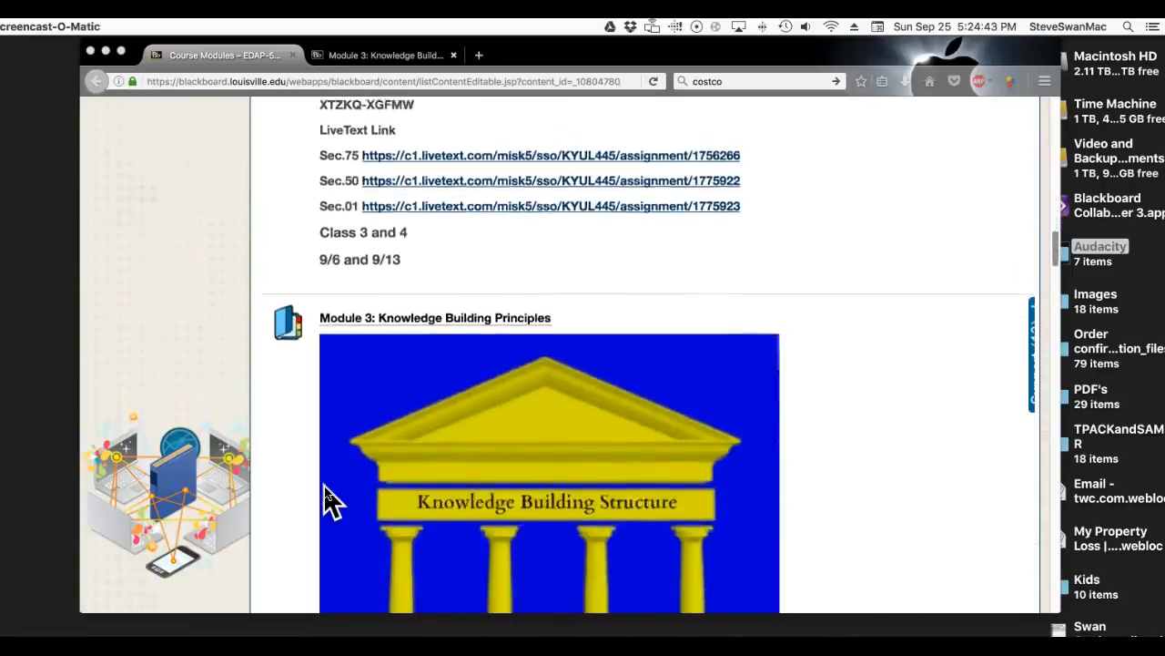
{"action": "scroll", "coordinate": [323, 485], "scroll_direction": "up", "scroll_amount": 2}
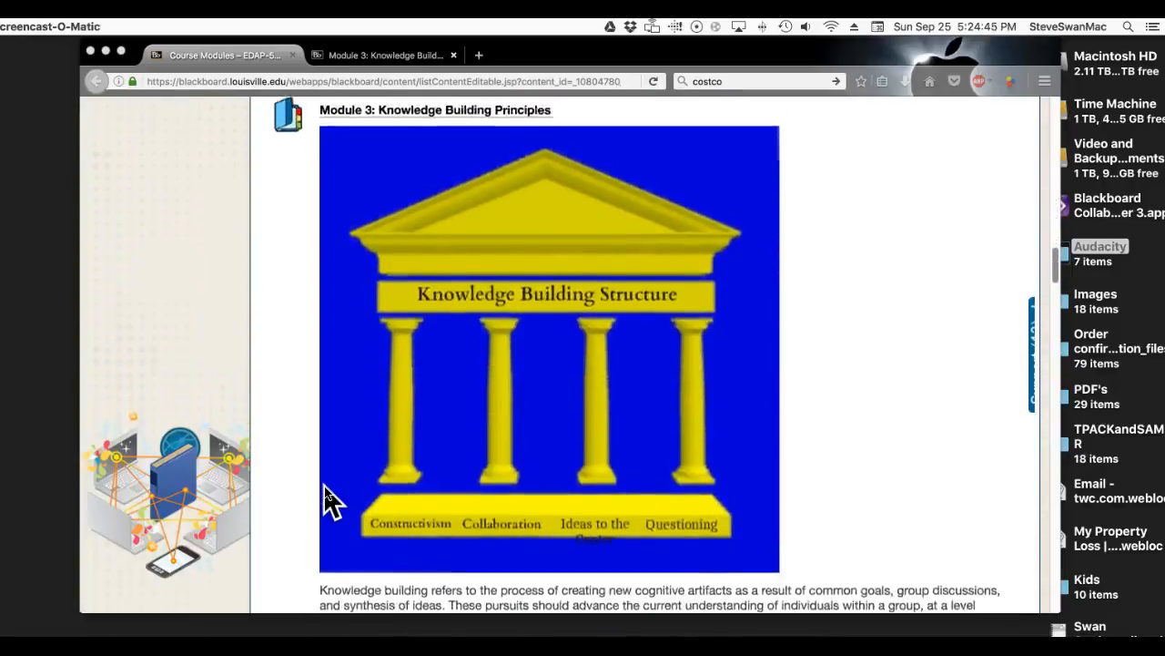
{"action": "left_click", "coordinate": [358, 122]}
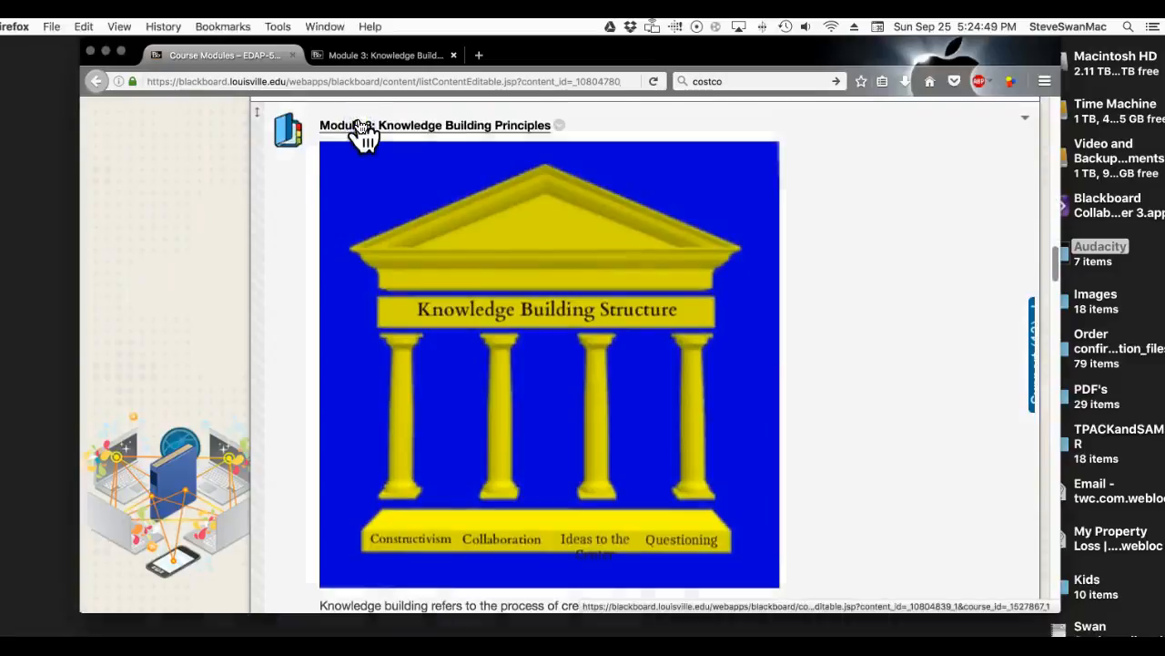
{"action": "left_click", "coordinate": [358, 125]}
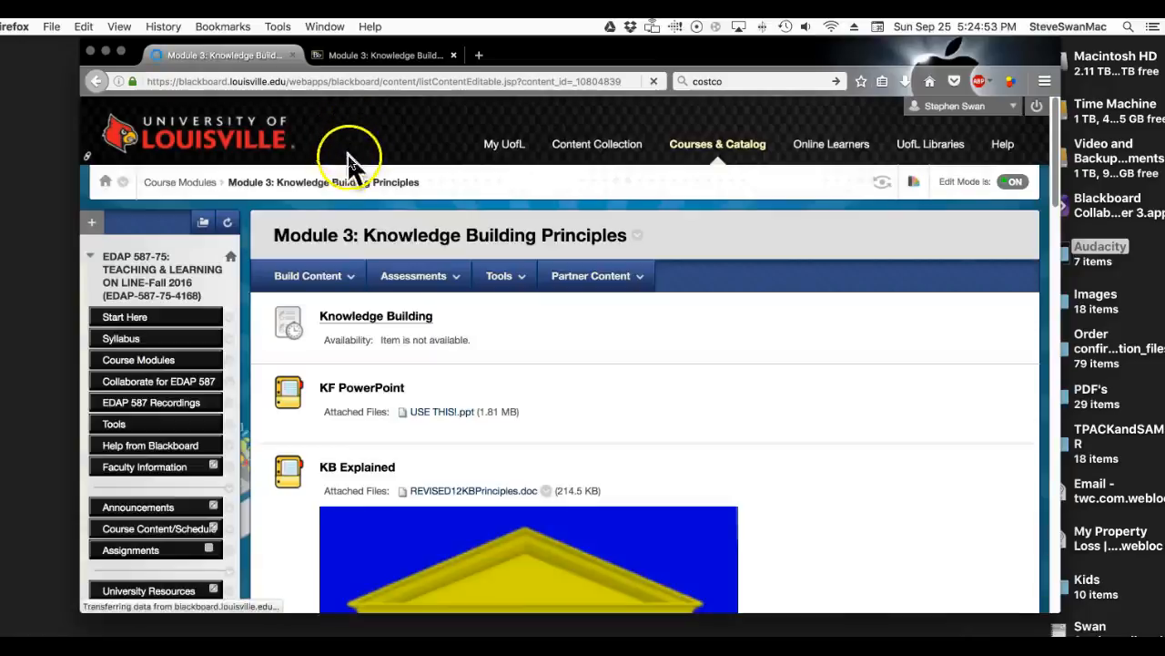
Display the list of videos in the embedded Knowledge Building Playlist Videos player
{"action": "scroll", "coordinate": [496, 350], "scroll_direction": "down", "scroll_amount": 5}
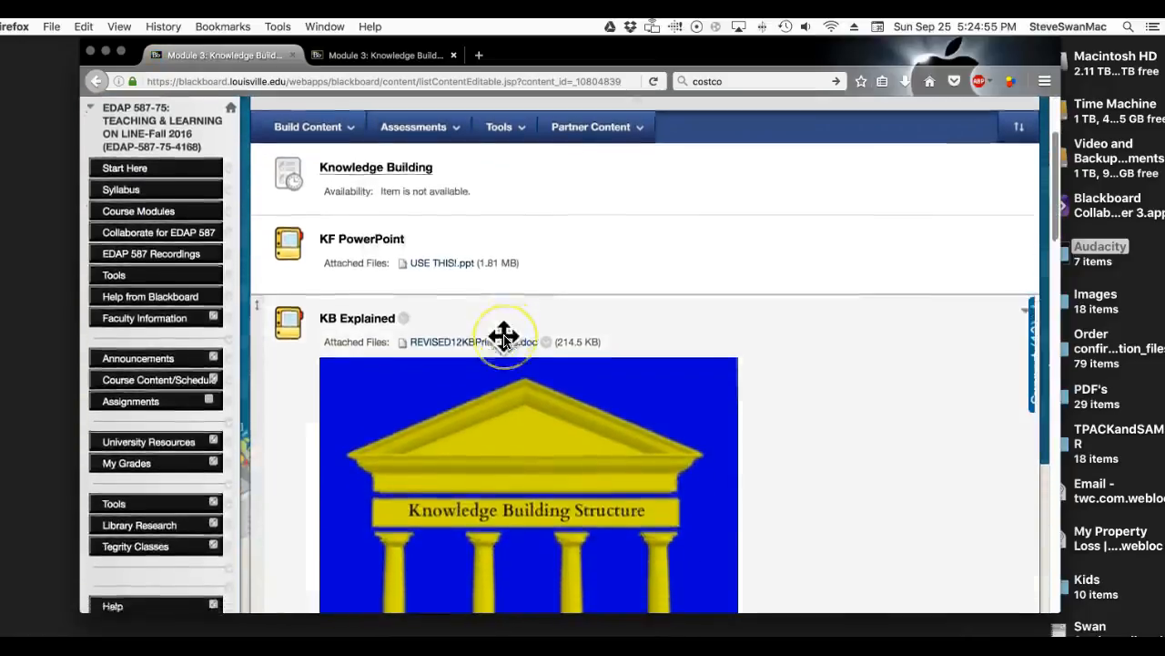
{"action": "scroll", "coordinate": [508, 349], "scroll_direction": "down", "scroll_amount": 5}
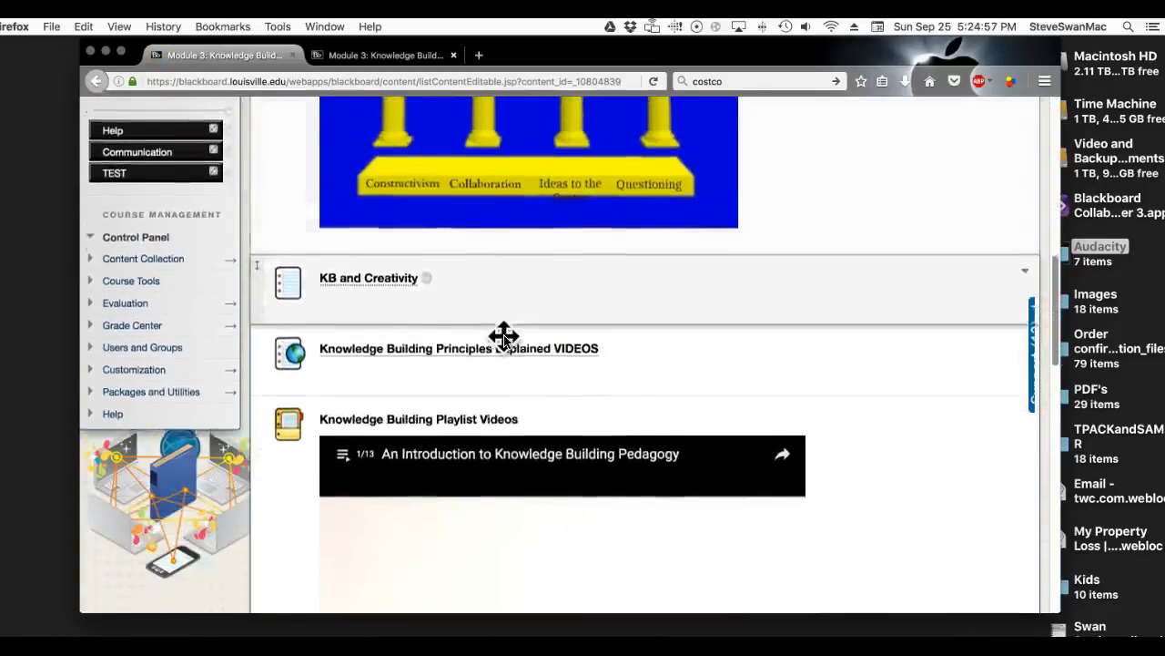
{"action": "scroll", "coordinate": [506, 348], "scroll_direction": "down", "scroll_amount": 3}
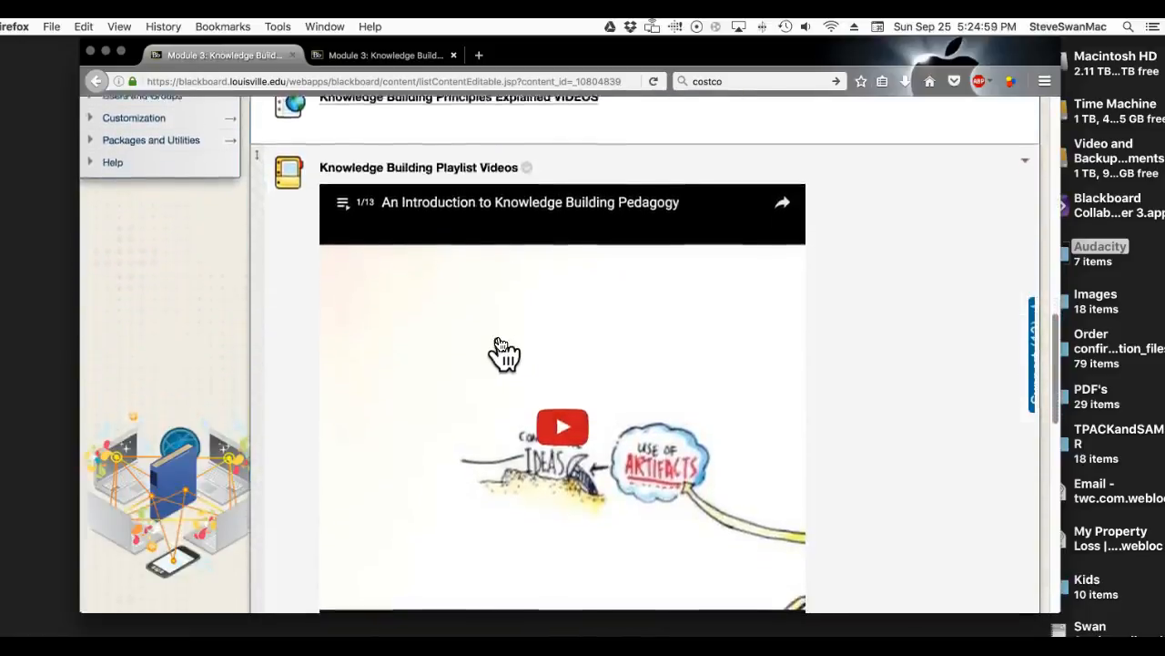
{"action": "scroll", "coordinate": [462, 313], "scroll_direction": "up", "scroll_amount": 1}
{"action": "scroll", "coordinate": [461, 312], "scroll_direction": "down", "scroll_amount": 1}
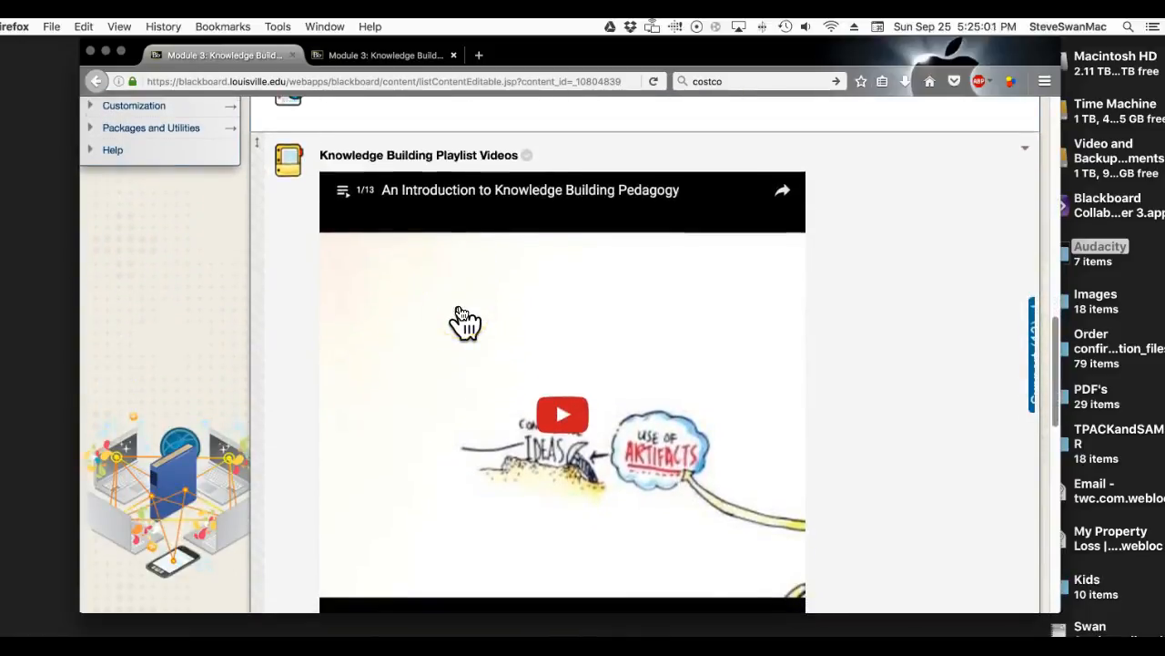
{"action": "left_click", "coordinate": [341, 194]}
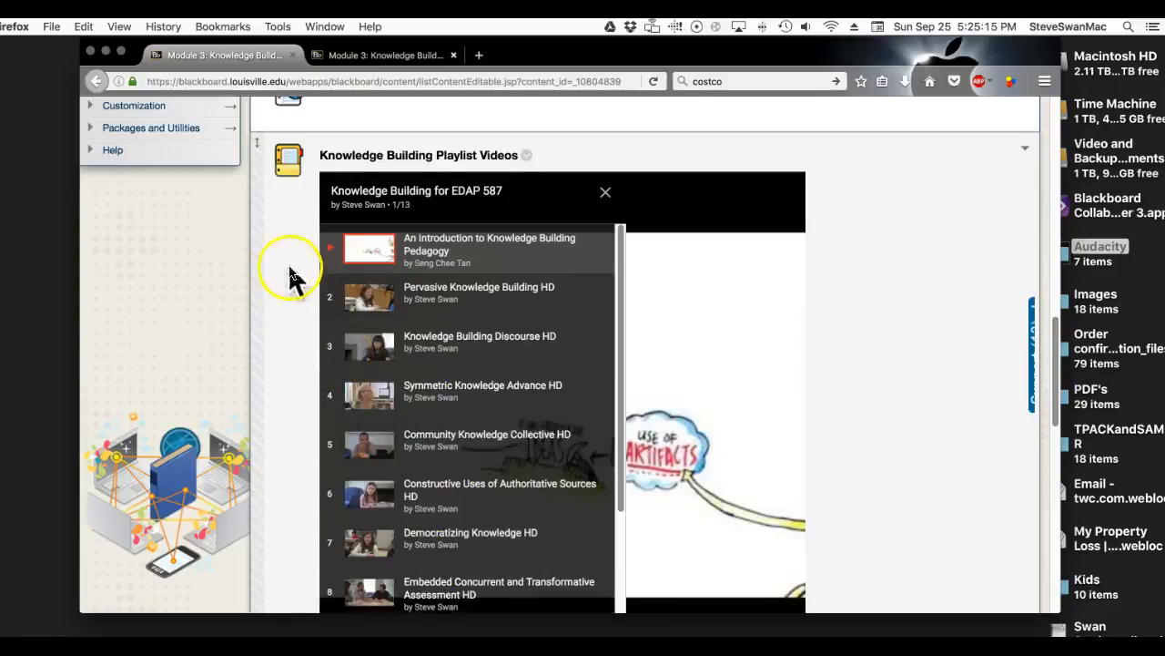
{"action": "left_click", "coordinate": [297, 210]}
Open the module's VoiceThread folder and launch its Knoweledge Building Principles VoiceThread item
{"action": "scroll", "coordinate": [285, 248], "scroll_direction": "down", "scroll_amount": 5}
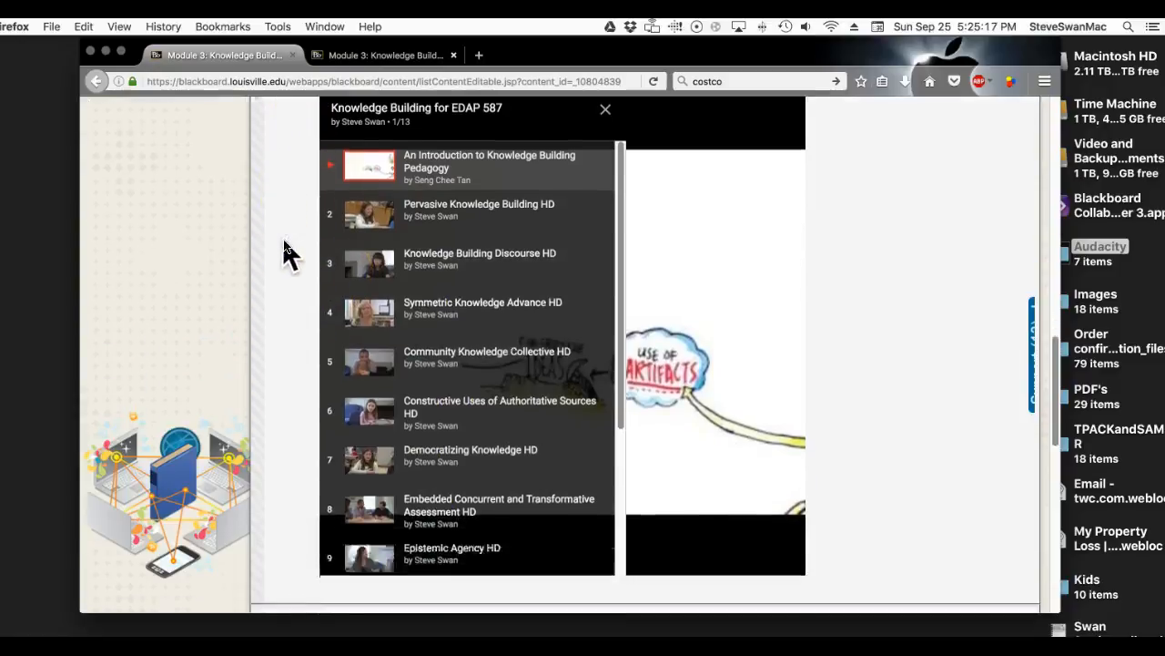
{"action": "scroll", "coordinate": [285, 248], "scroll_direction": "down", "scroll_amount": 1}
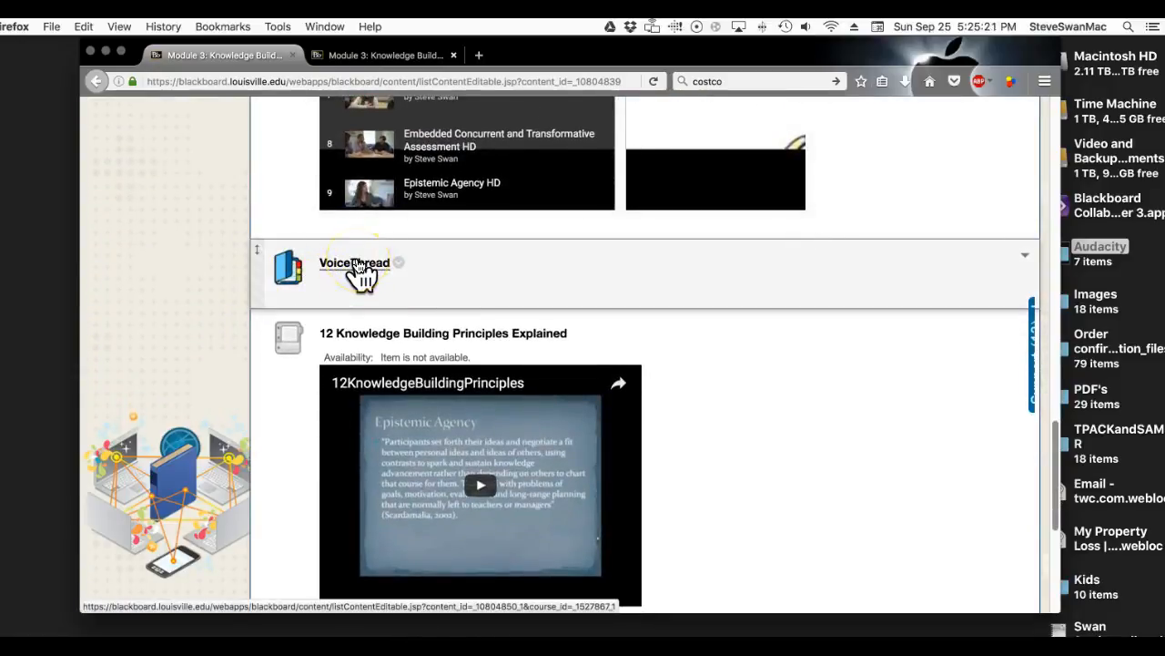
{"action": "left_click", "coordinate": [359, 264]}
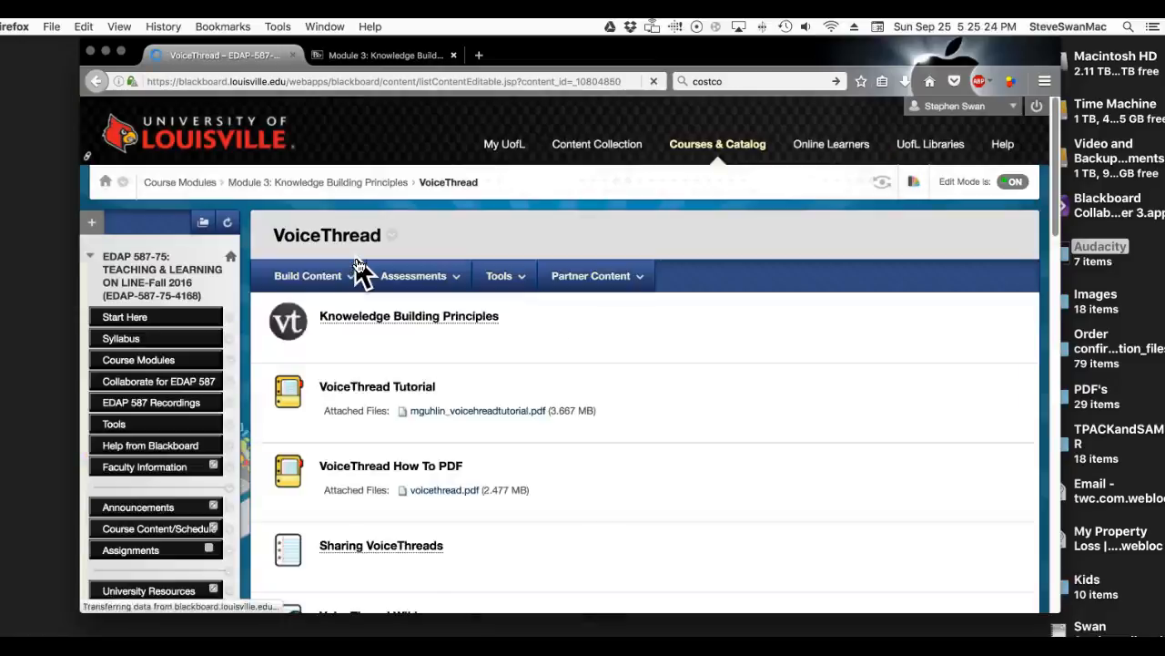
{"action": "left_click", "coordinate": [342, 277]}
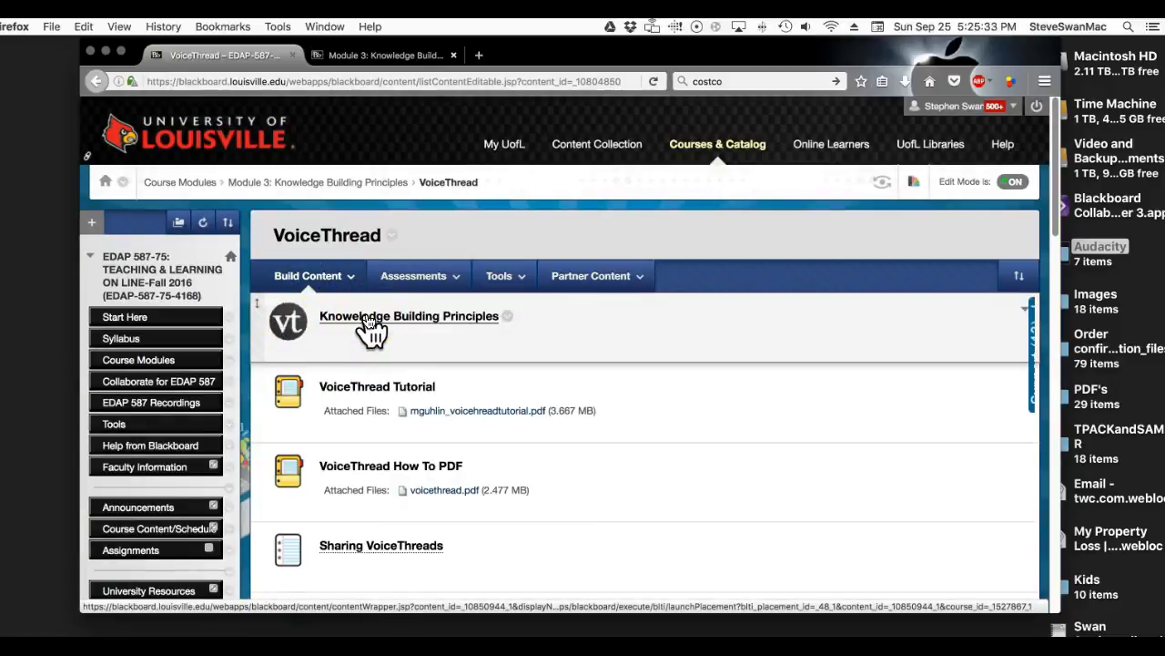
{"action": "left_click", "coordinate": [367, 319]}
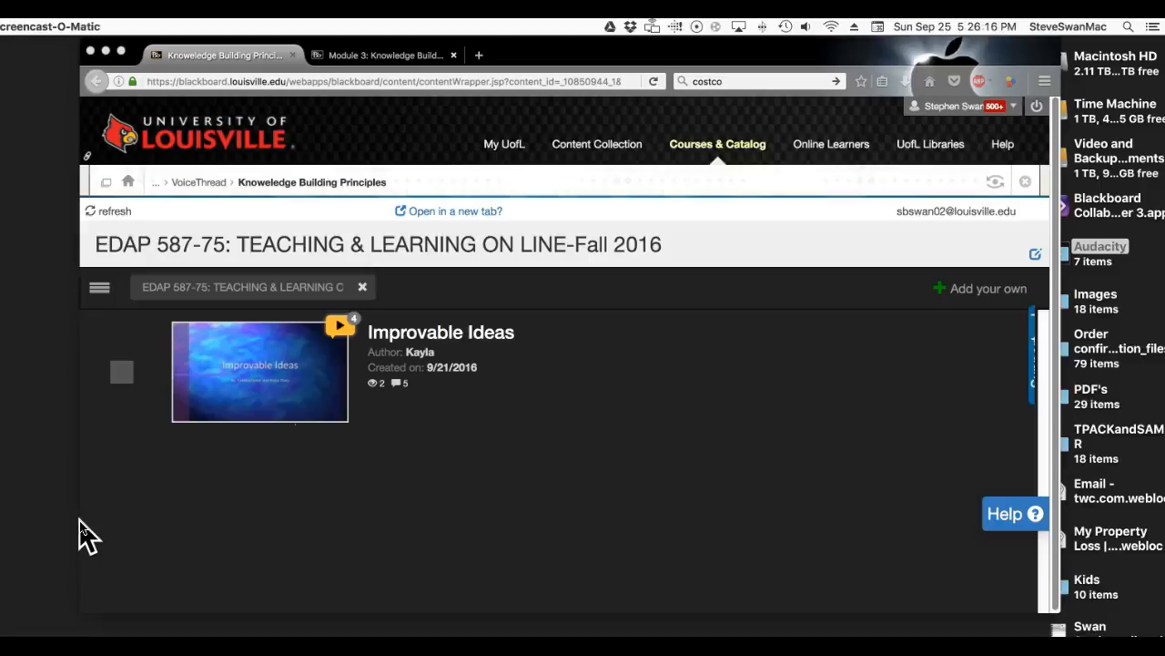
Start a new VoiceThread of your own for the course and choose to add media from a URL
{"action": "left_click", "coordinate": [968, 296]}
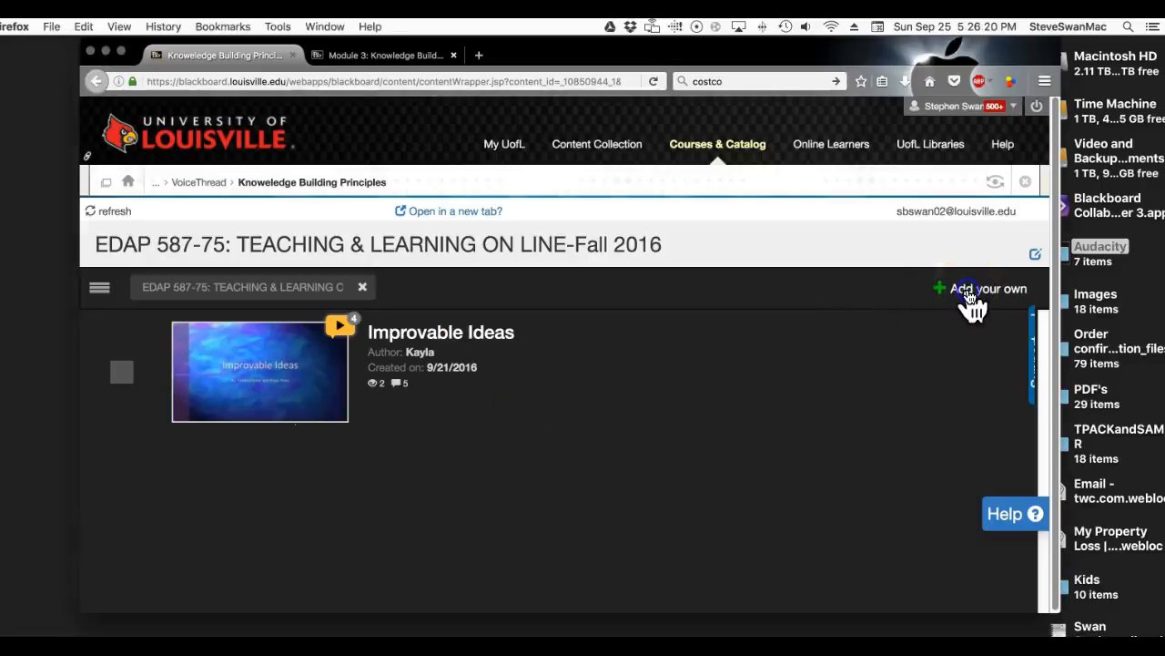
{"action": "left_click", "coordinate": [969, 297]}
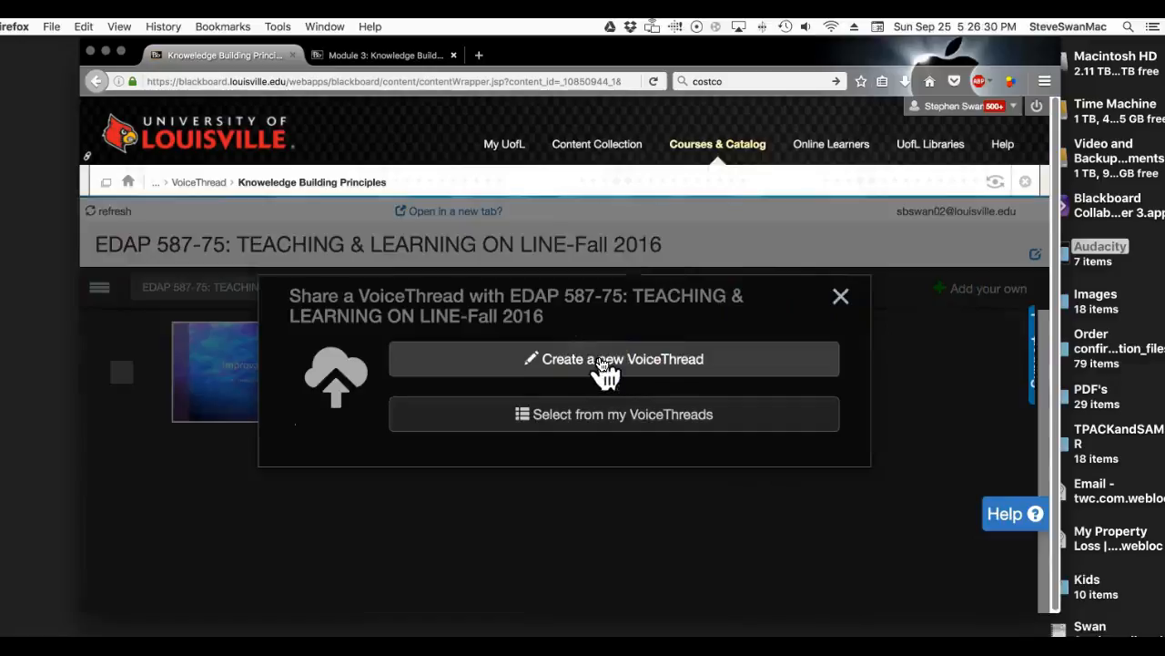
{"action": "left_click", "coordinate": [599, 361]}
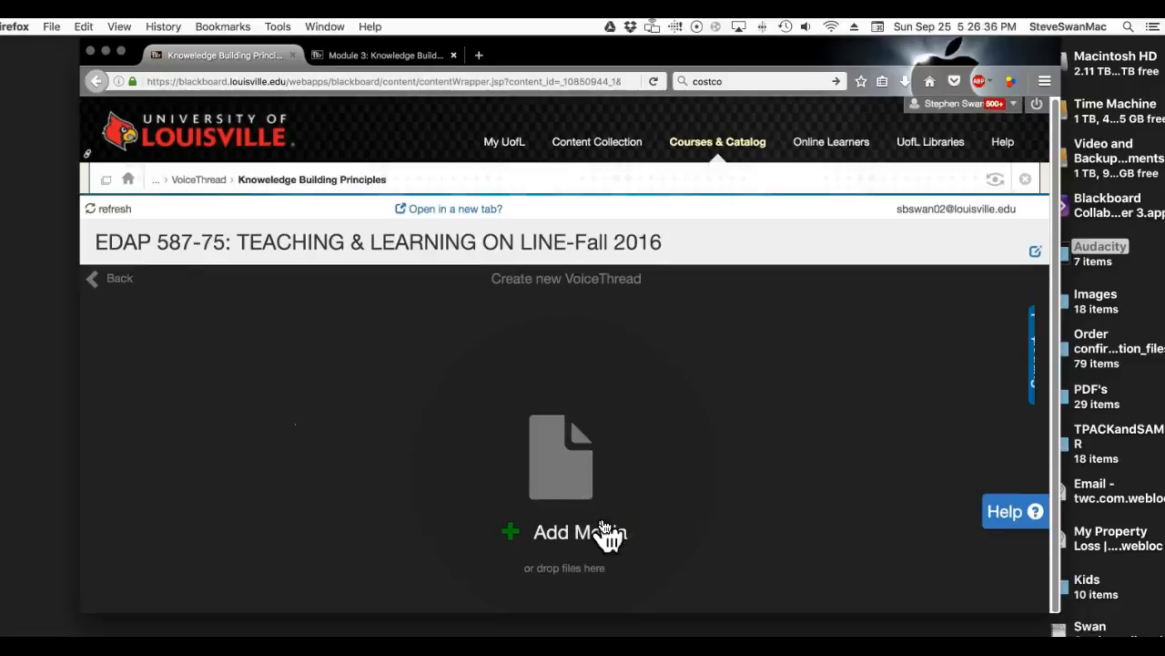
{"action": "left_click", "coordinate": [593, 535]}
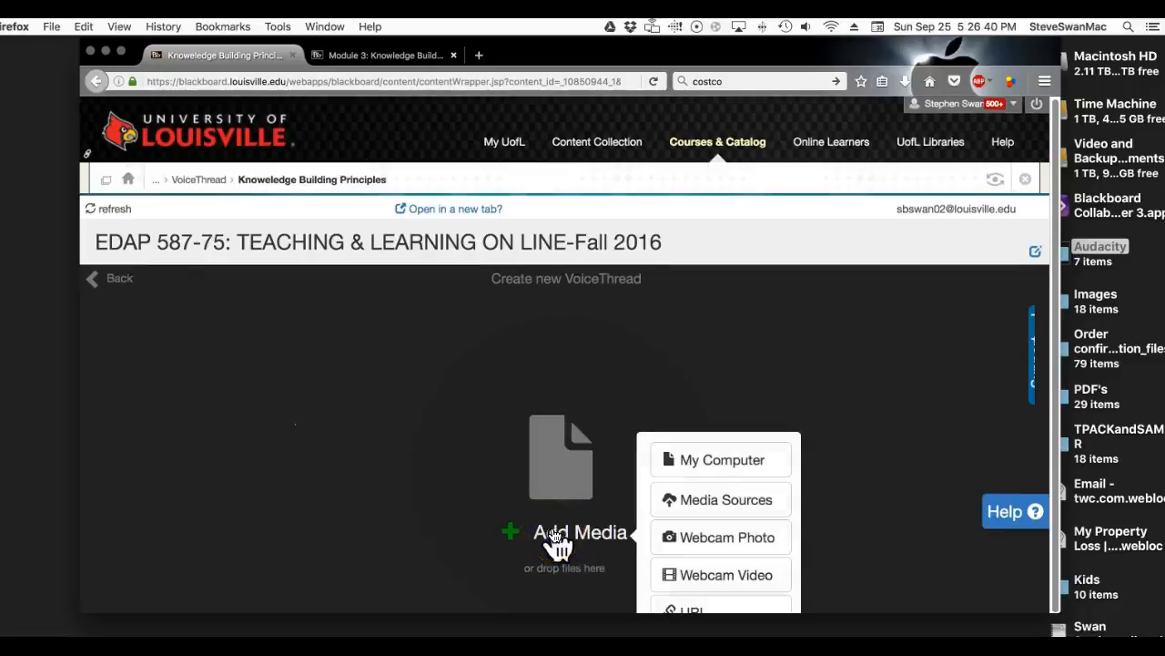
{"action": "left_click", "coordinate": [683, 605]}
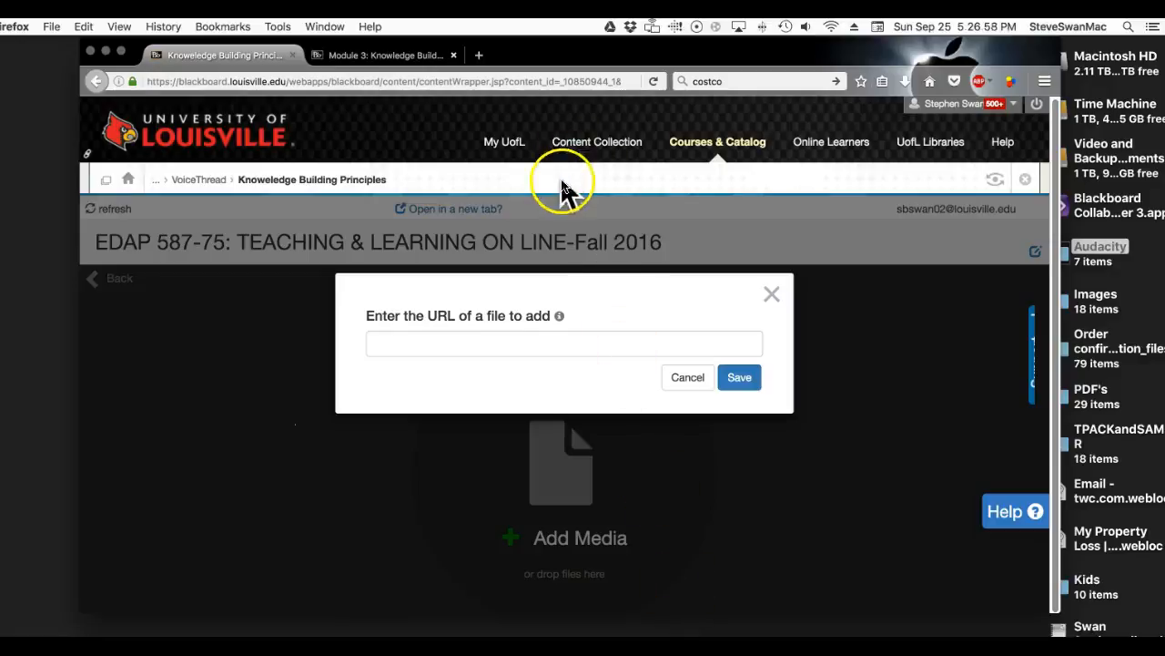
In the other Module 3 browser tab, play Pervasive Knowledge Building HD from the embedded playlist and open it on YouTube
{"action": "left_click", "coordinate": [383, 55]}
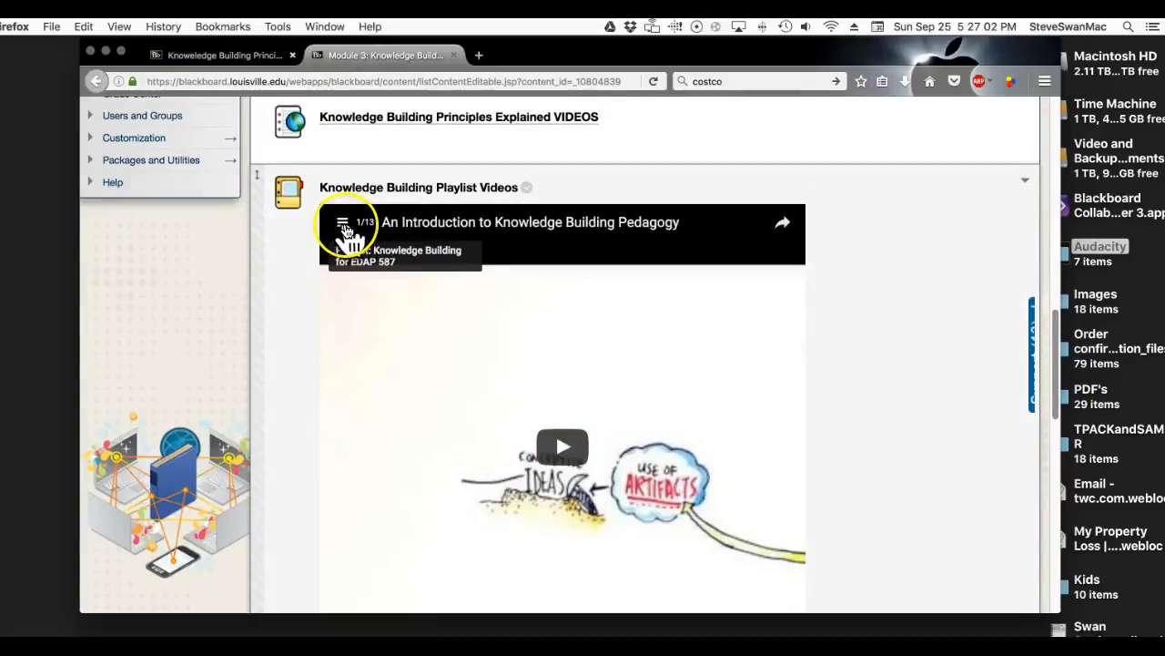
{"action": "left_click", "coordinate": [351, 234]}
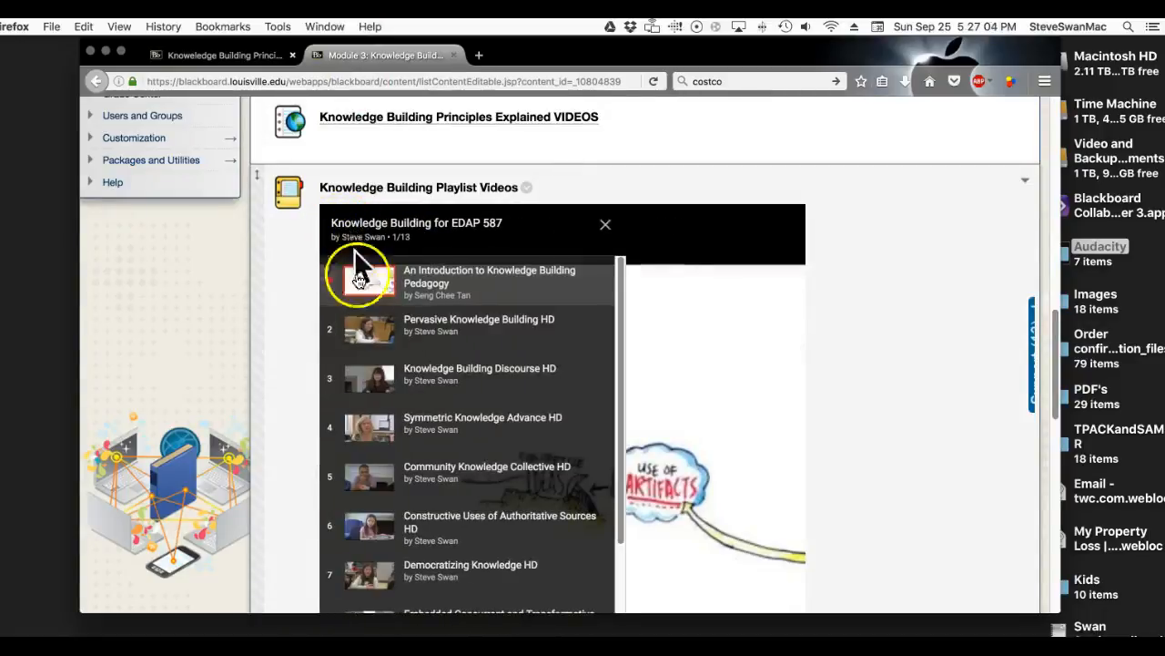
{"action": "left_click", "coordinate": [389, 335]}
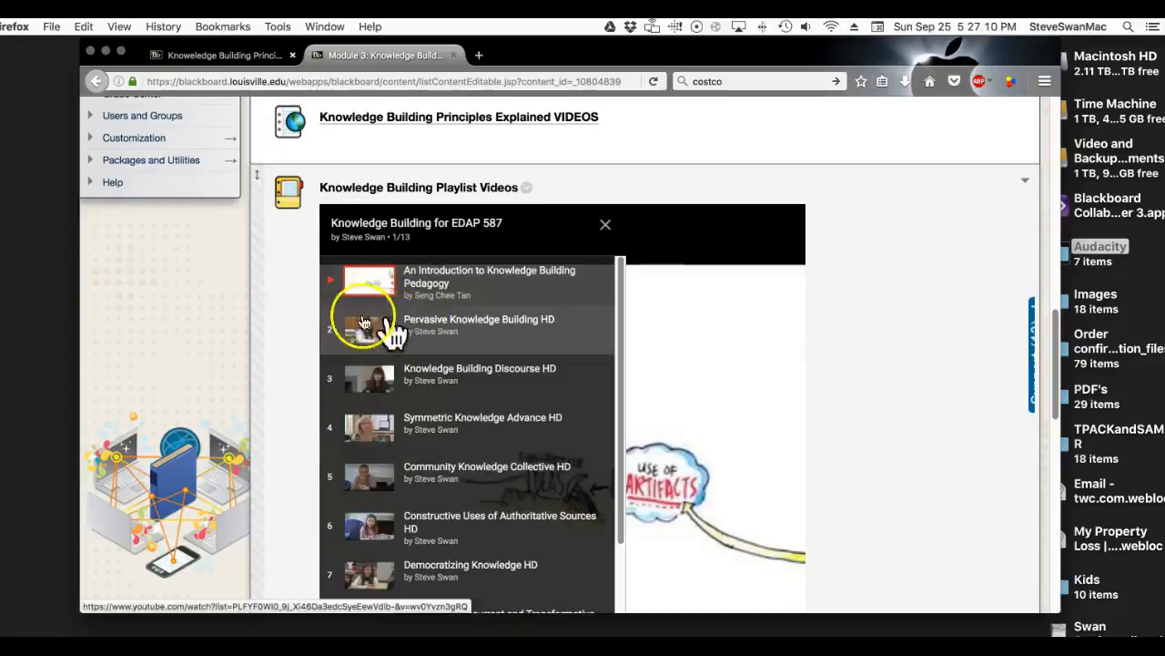
{"action": "left_click", "coordinate": [425, 330]}
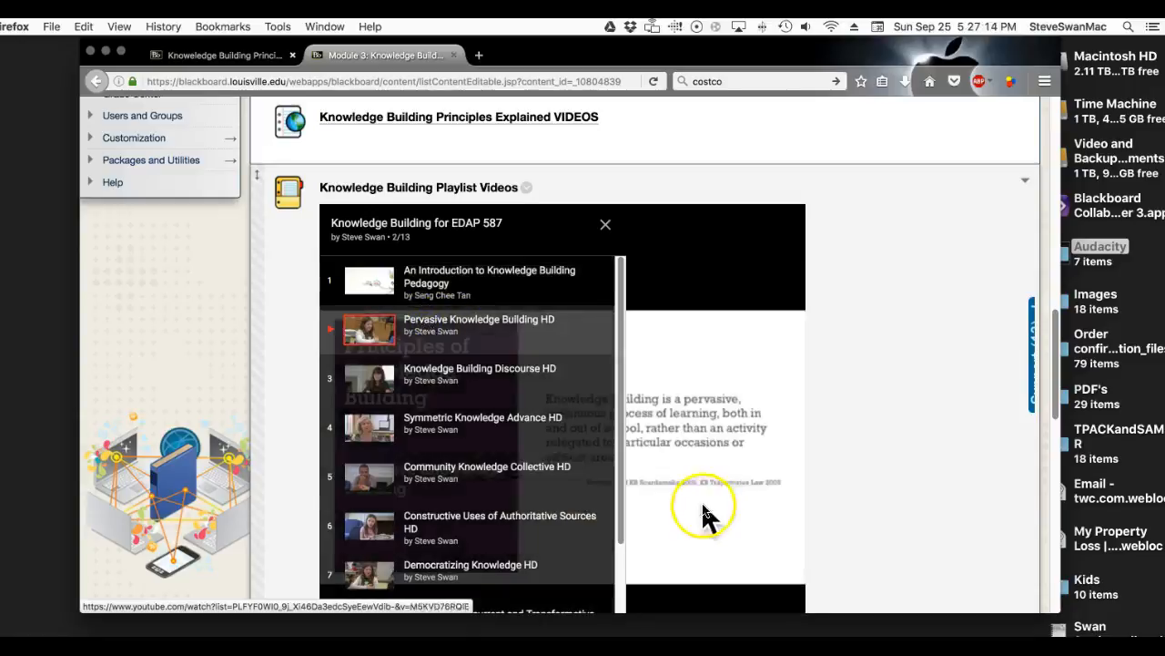
{"action": "scroll", "coordinate": [697, 498], "scroll_direction": "down", "scroll_amount": 3}
{"action": "scroll", "coordinate": [700, 498], "scroll_direction": "down", "scroll_amount": 1}
{"action": "left_click", "coordinate": [692, 454]}
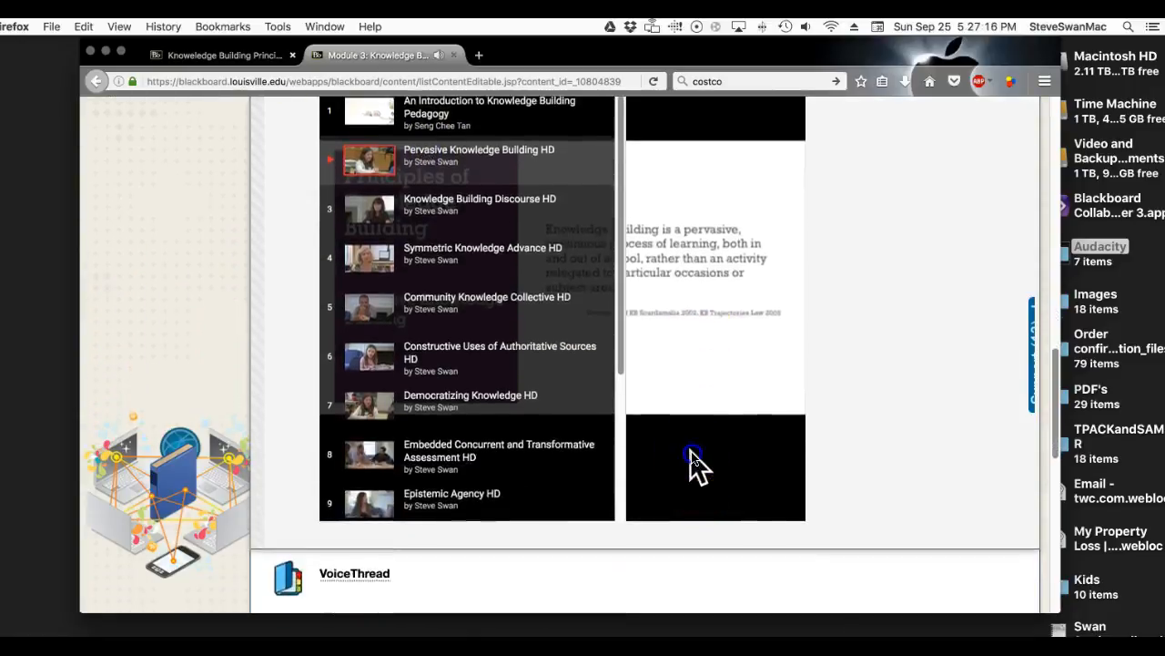
{"action": "left_click", "coordinate": [760, 511]}
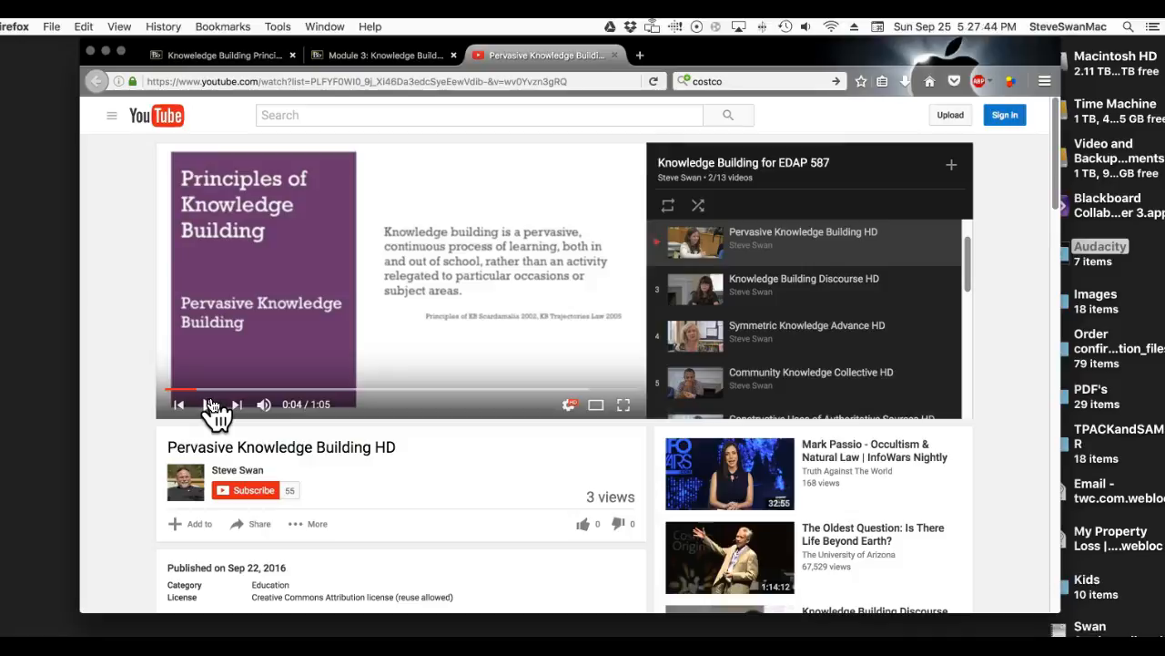
Copy the Pervasive Knowledge Building HD video's web address and return to the new VoiceThread
{"action": "left_click", "coordinate": [477, 81]}
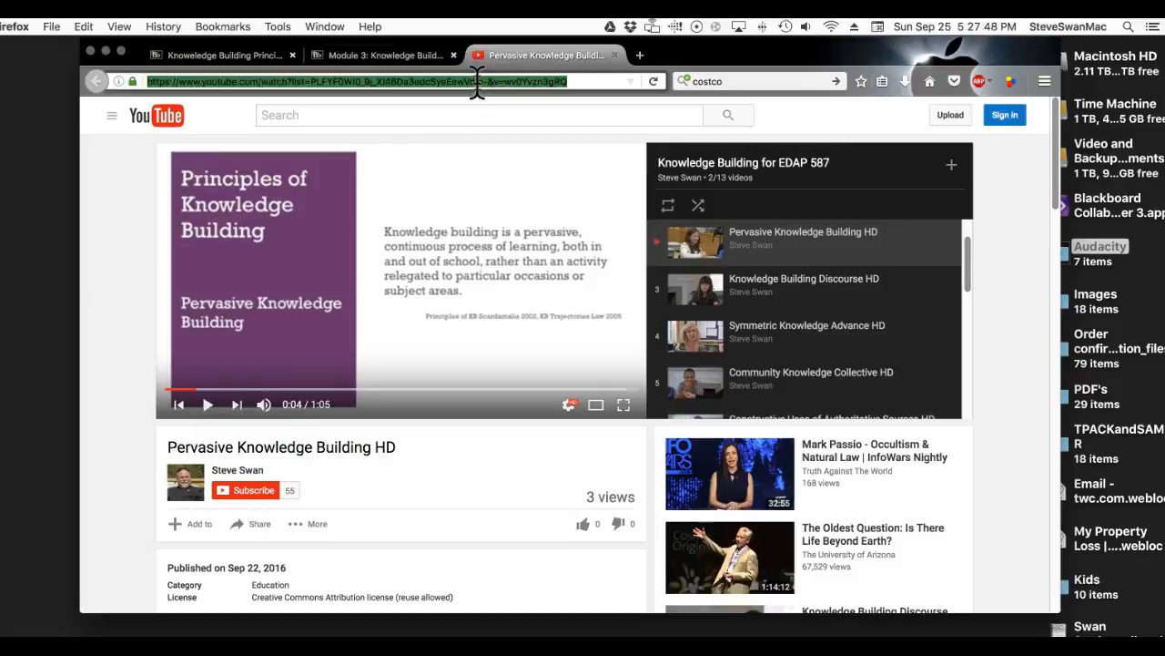
{"action": "right_click", "coordinate": [477, 82]}
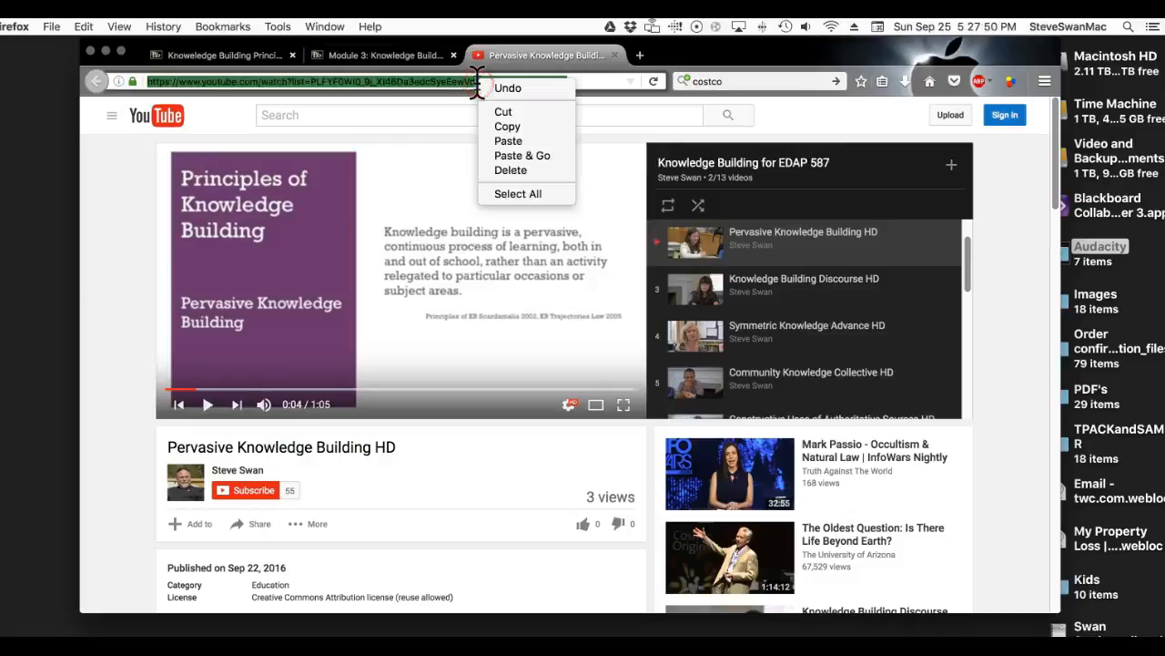
{"action": "left_click", "coordinate": [507, 127]}
{"action": "left_click", "coordinate": [338, 54]}
{"action": "left_click", "coordinate": [219, 55]}
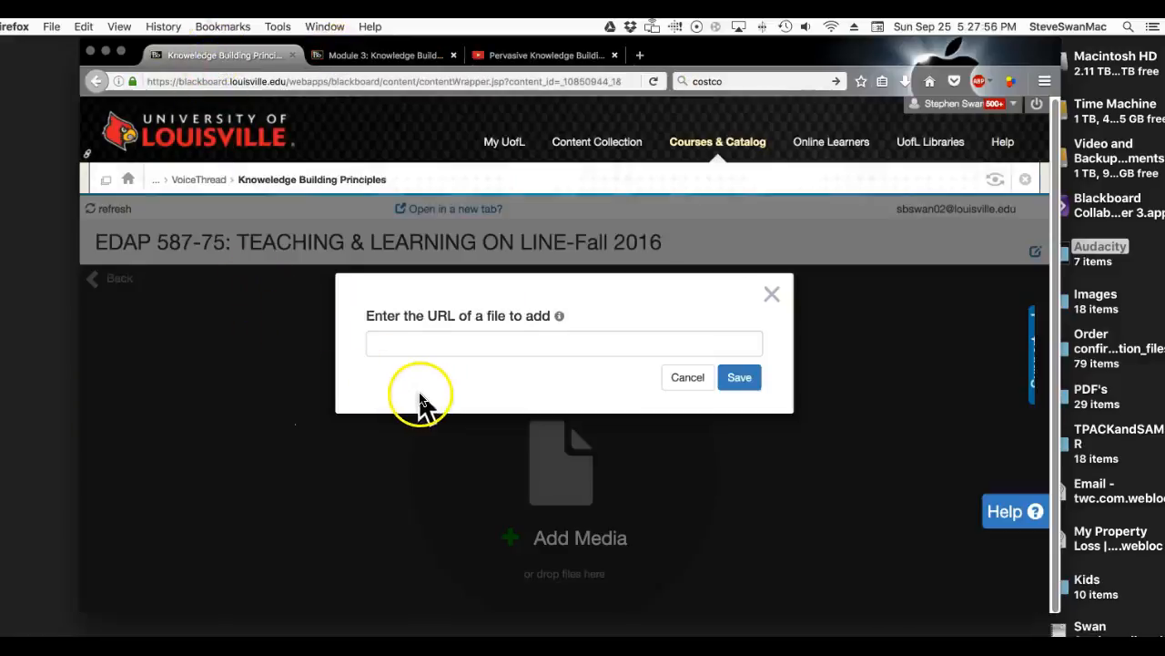
Add the Pervasive Knowledge Building HD video to the new VoiceThread from its copied YouTube web address
{"action": "left_click", "coordinate": [688, 380]}
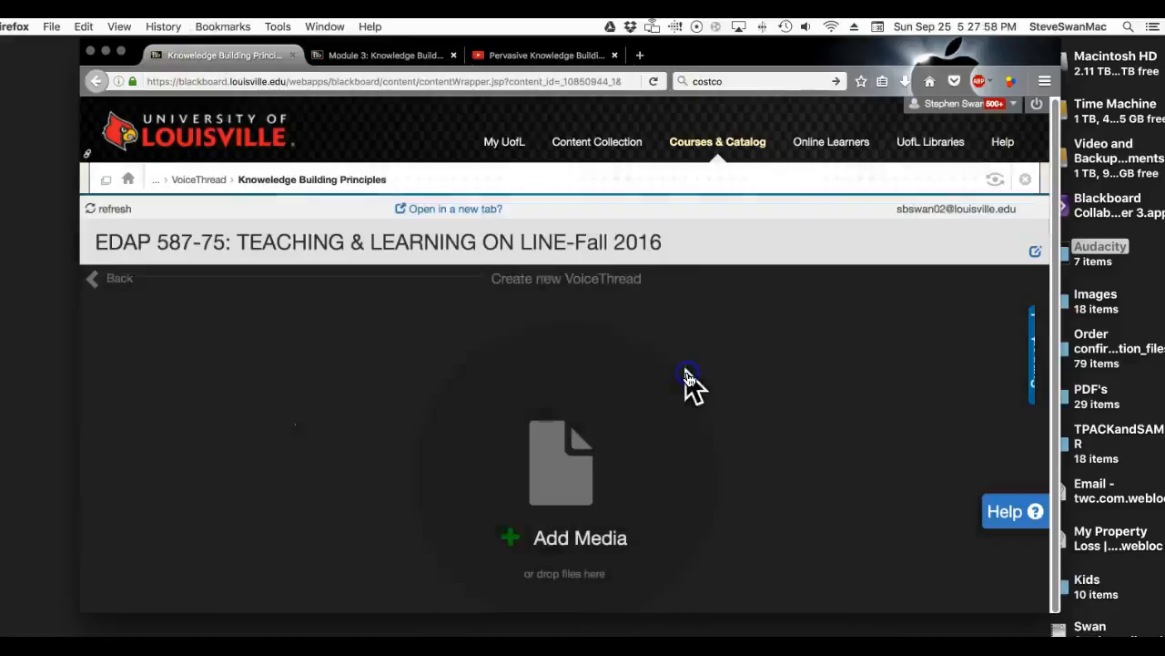
{"action": "left_click", "coordinate": [510, 539]}
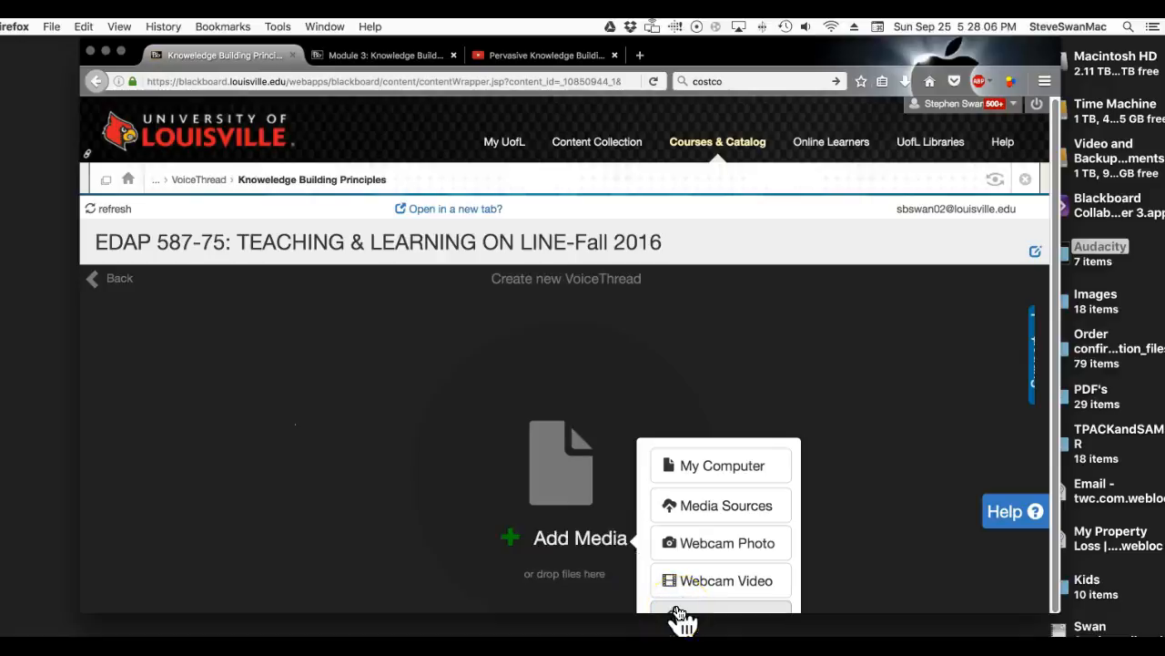
{"action": "left_click", "coordinate": [678, 612]}
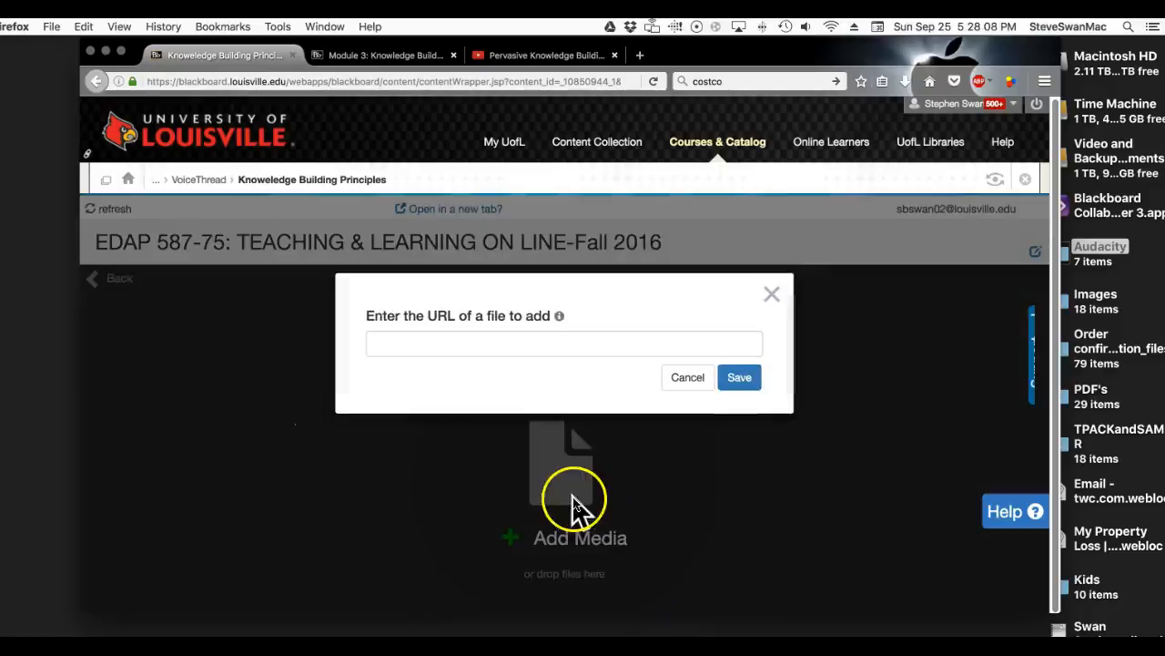
{"action": "left_click", "coordinate": [396, 343]}
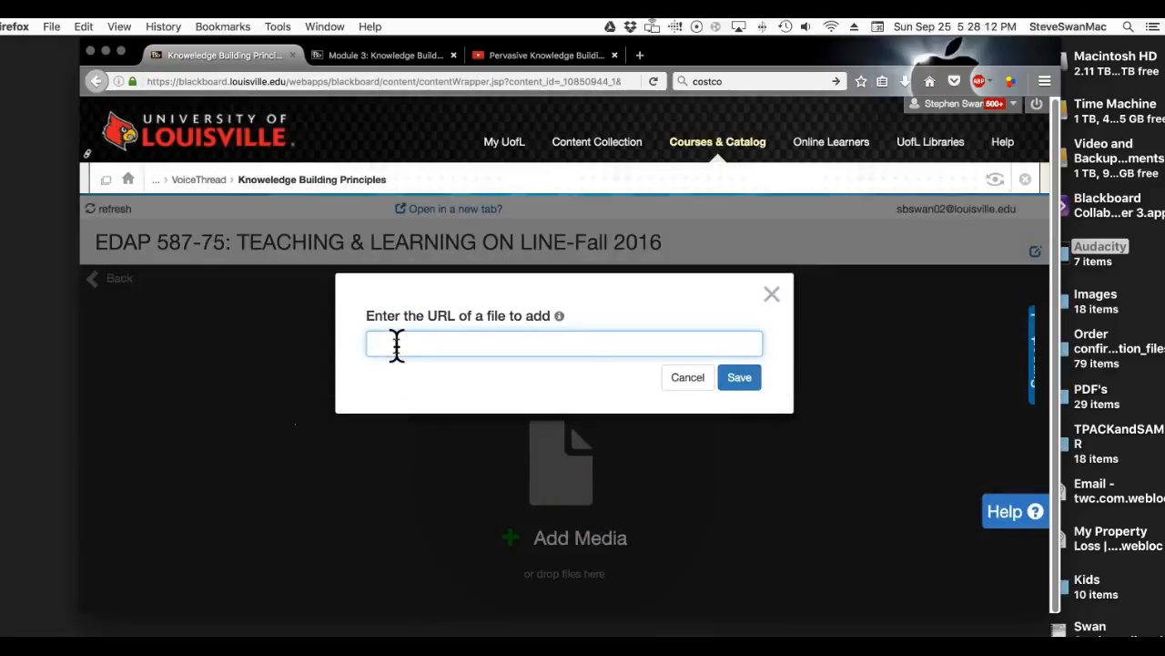
{"action": "right_click", "coordinate": [396, 343]}
{"action": "left_click", "coordinate": [418, 403]}
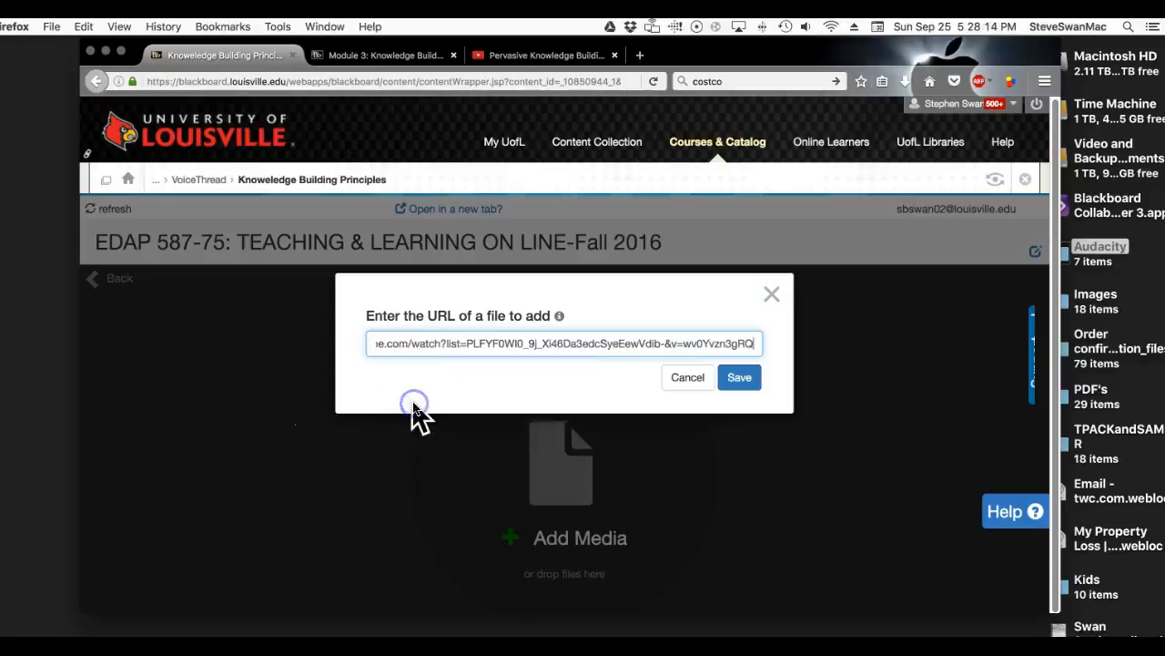
{"action": "left_click", "coordinate": [737, 381]}
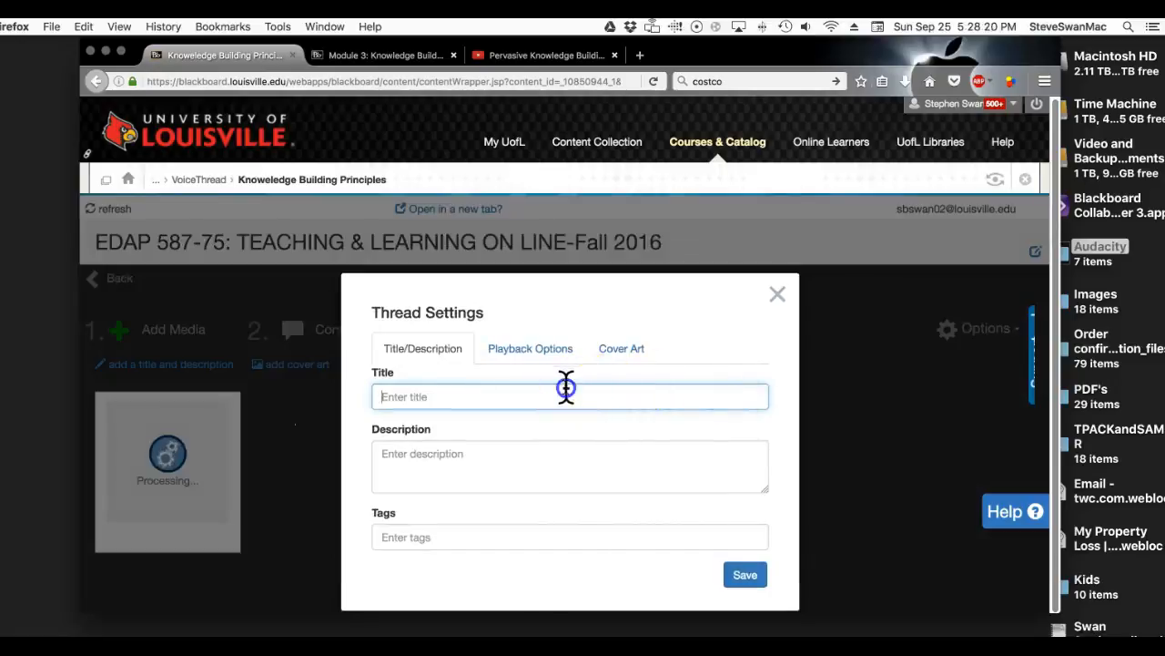
Title the new VoiceThread Test VT
{"action": "type", "text": "T"}
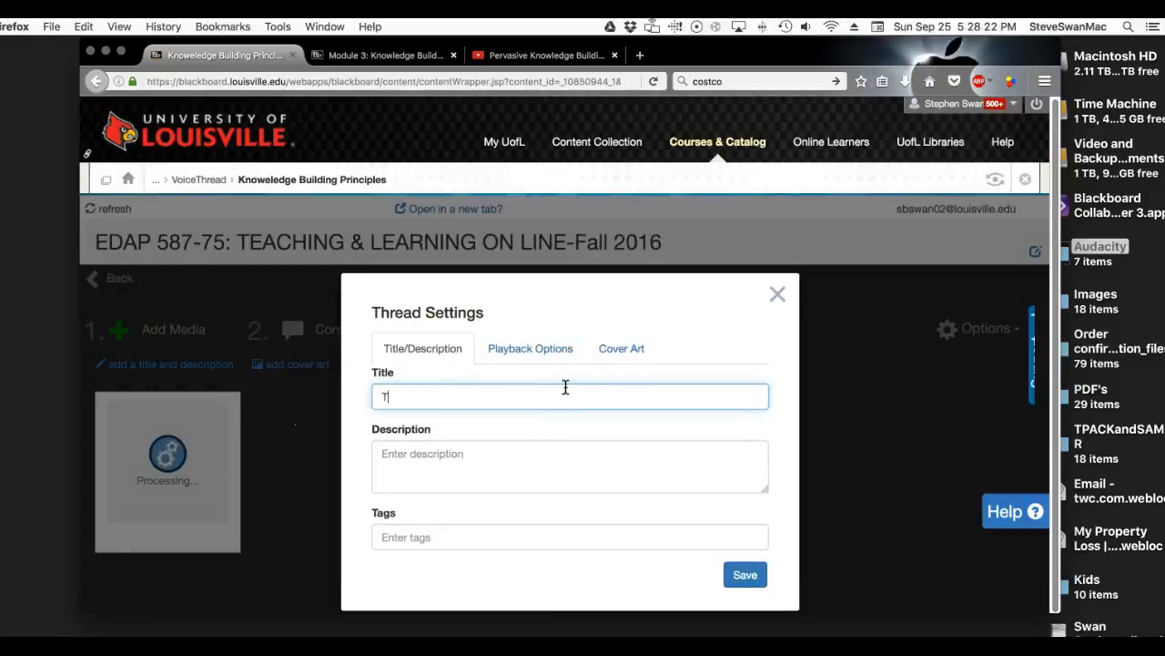
{"action": "type", "text": "est VT"}
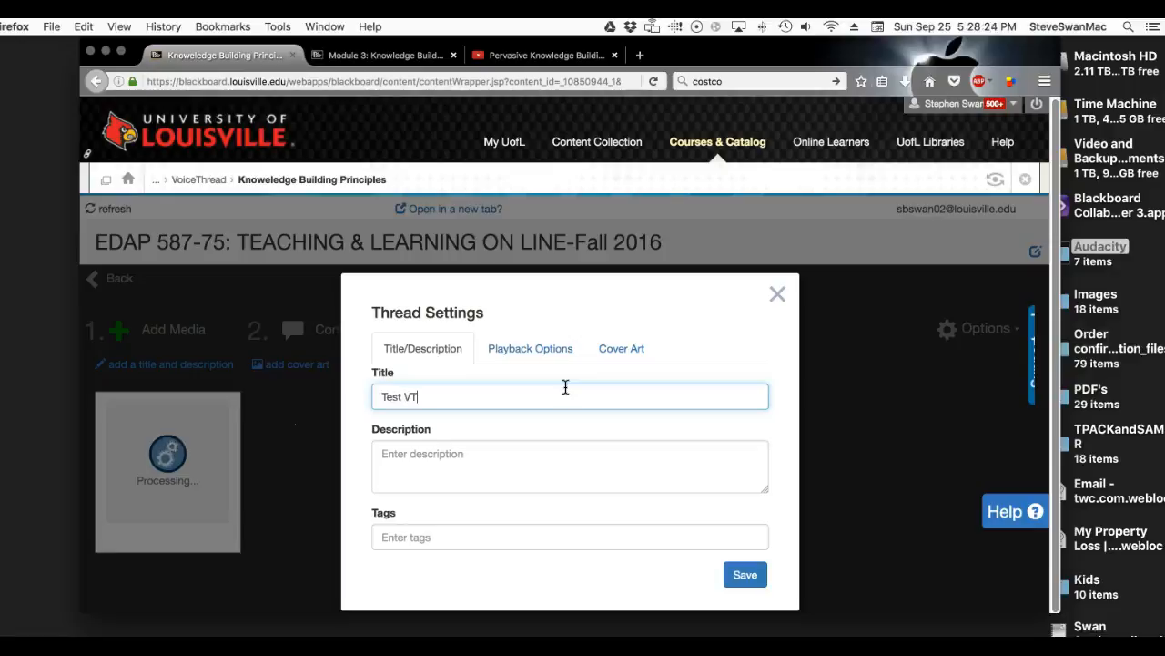
Set the playback options to threaded commenting, no downloading of original media, no exporting, and automatic advance to the next slide after 4 seconds
{"action": "left_click", "coordinate": [524, 350]}
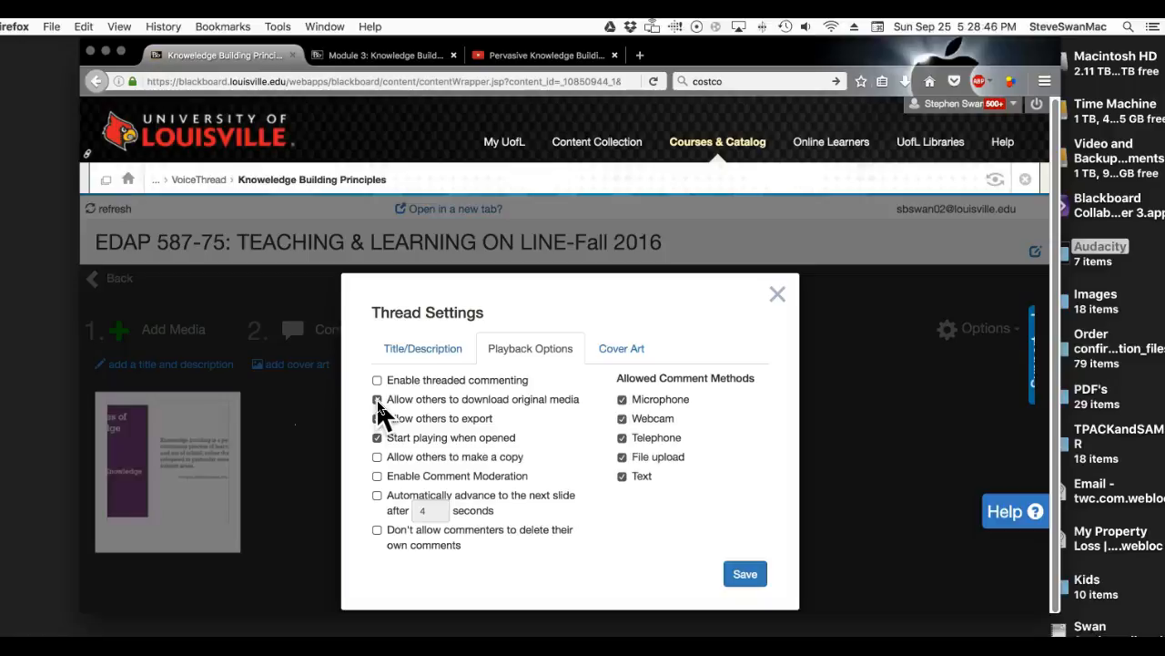
{"action": "left_click", "coordinate": [377, 399]}
{"action": "left_click", "coordinate": [377, 417]}
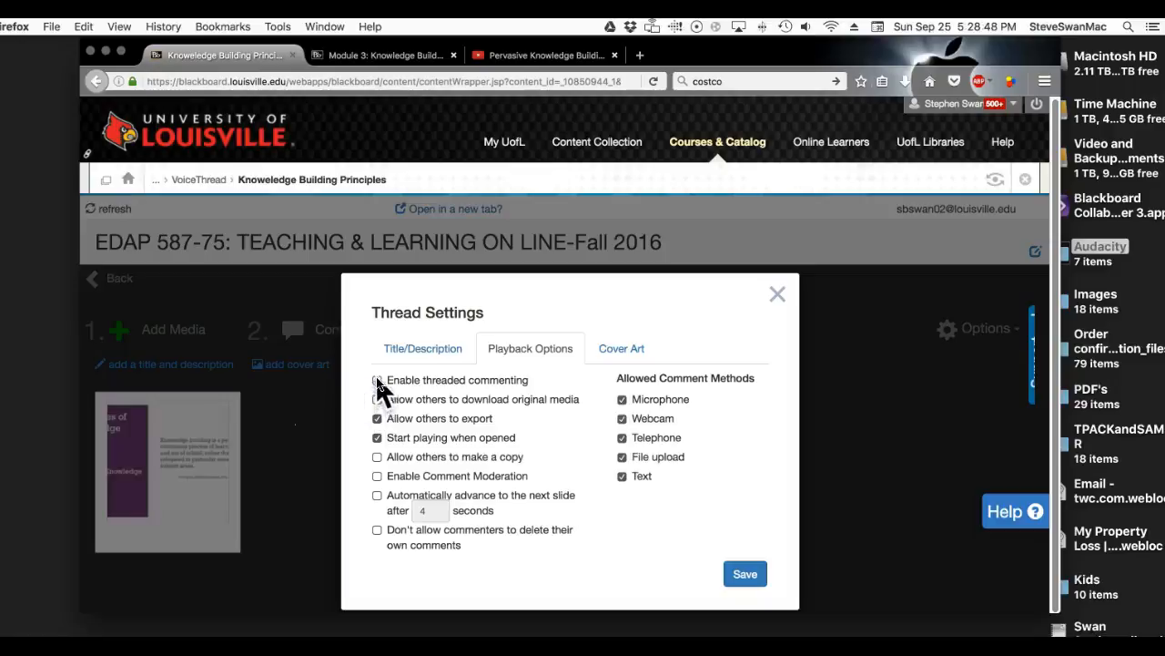
{"action": "left_click", "coordinate": [377, 379]}
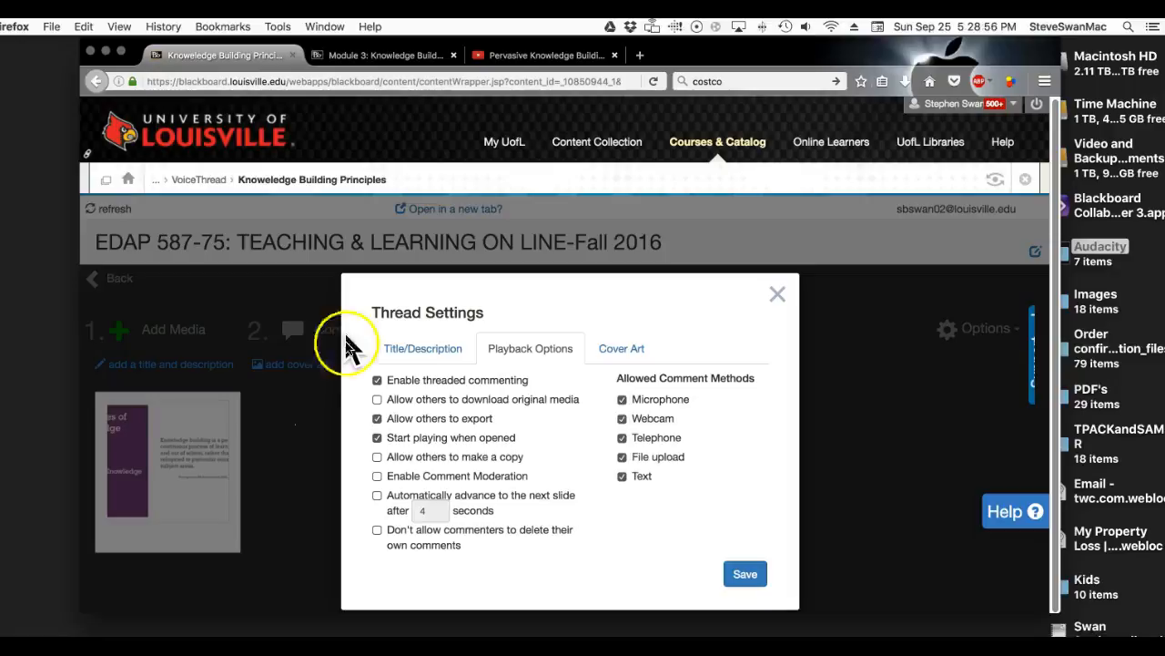
{"action": "left_click", "coordinate": [379, 419]}
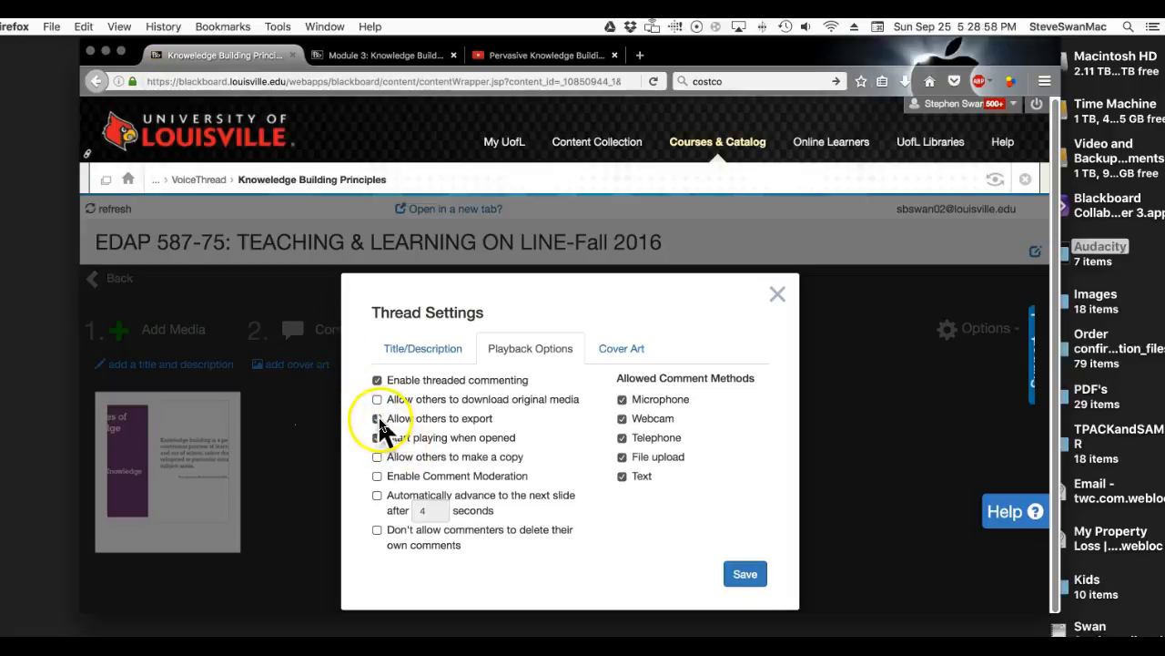
{"action": "left_click", "coordinate": [377, 419]}
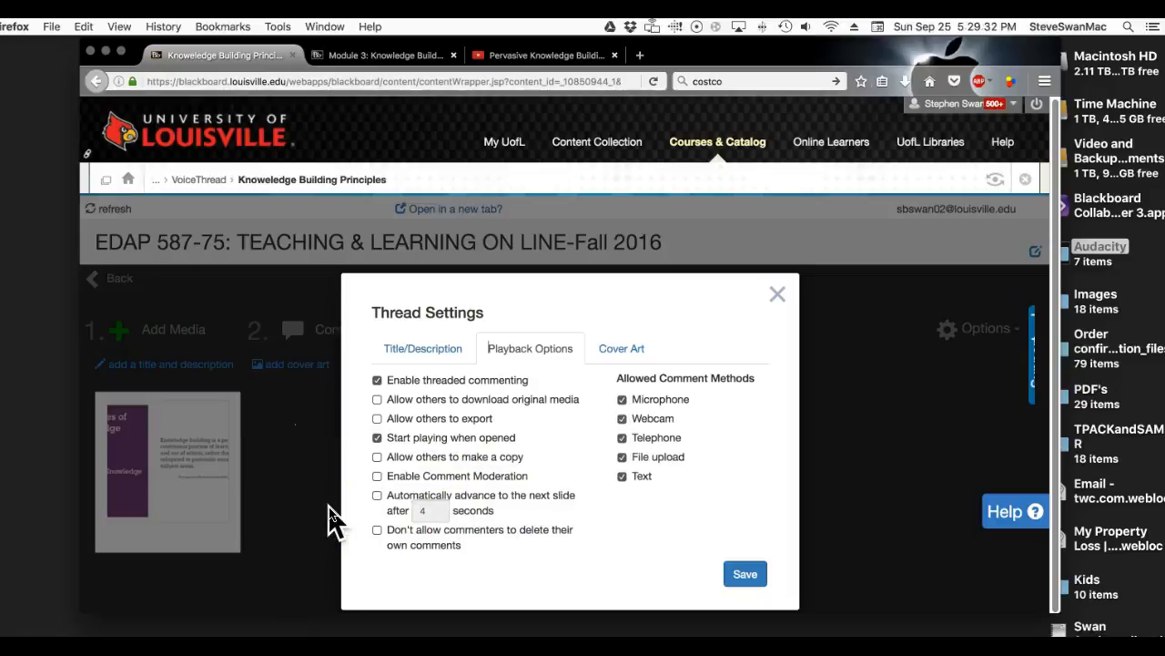
{"action": "left_click", "coordinate": [378, 496]}
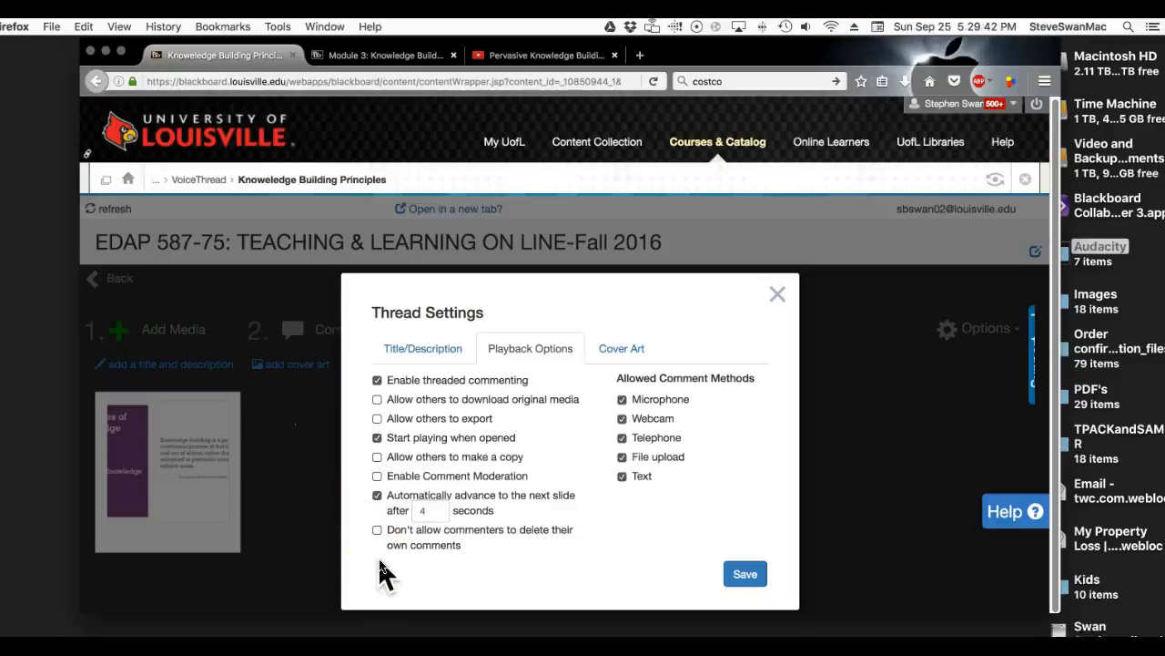
{"action": "left_click", "coordinate": [598, 438]}
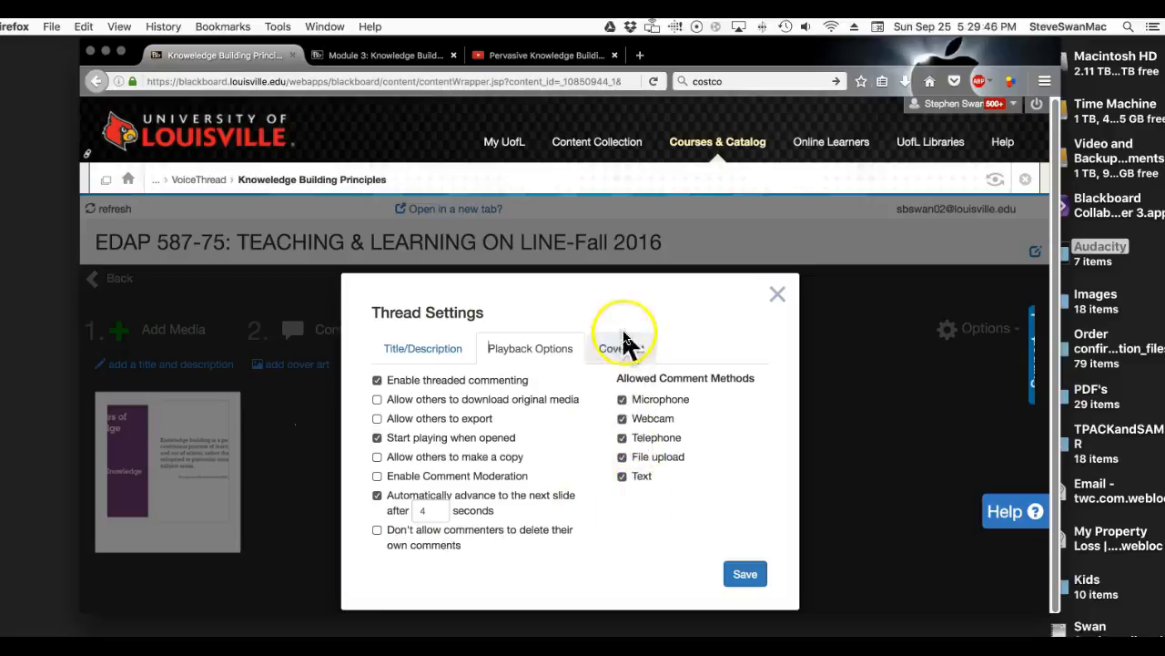
Disallow text, file upload and telephone comments, leaving only microphone and webcam, and save the thread settings
{"action": "left_click", "coordinate": [621, 475]}
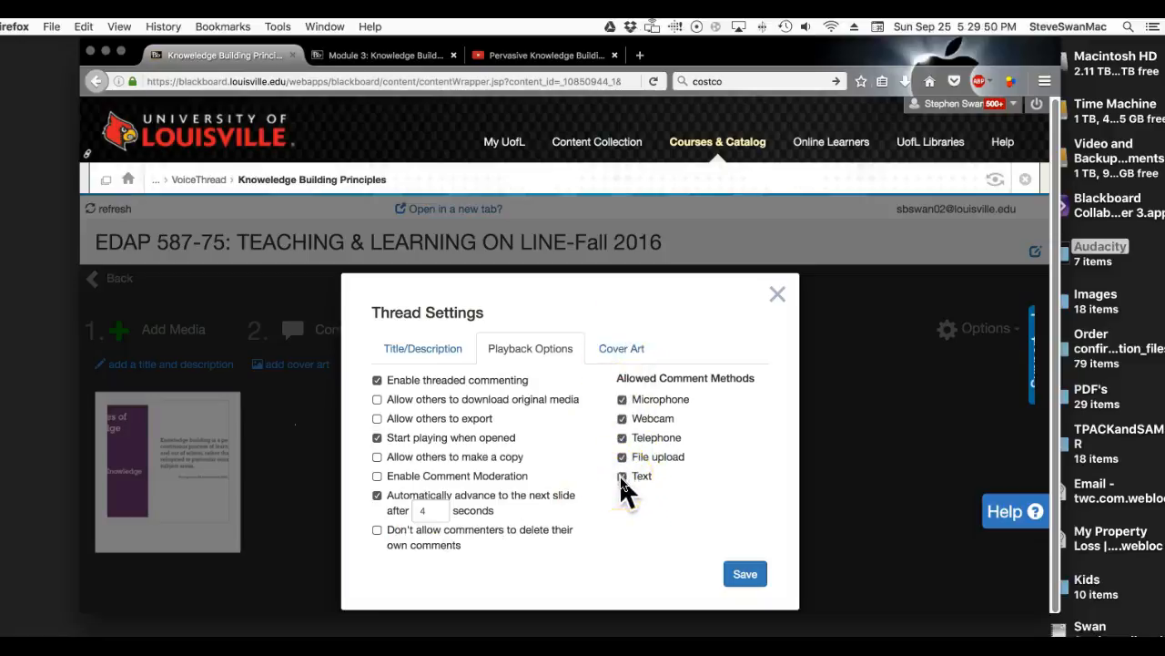
{"action": "left_click", "coordinate": [621, 476]}
{"action": "left_click", "coordinate": [621, 476]}
{"action": "left_click", "coordinate": [622, 457]}
{"action": "left_click", "coordinate": [622, 438]}
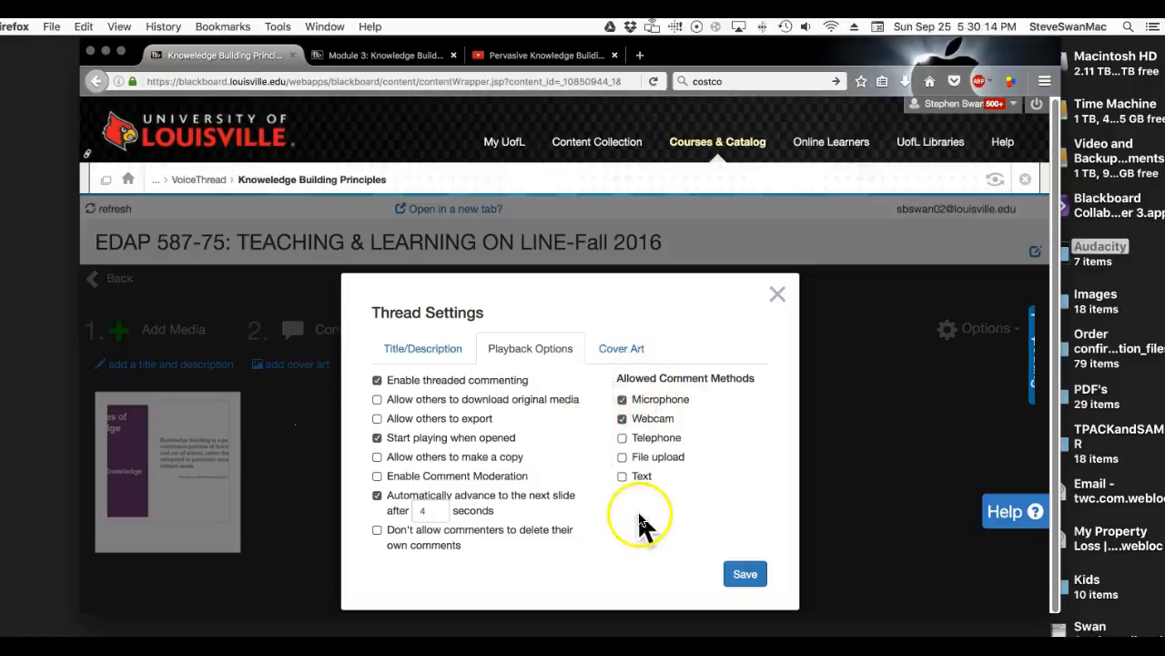
{"action": "left_click", "coordinate": [747, 576]}
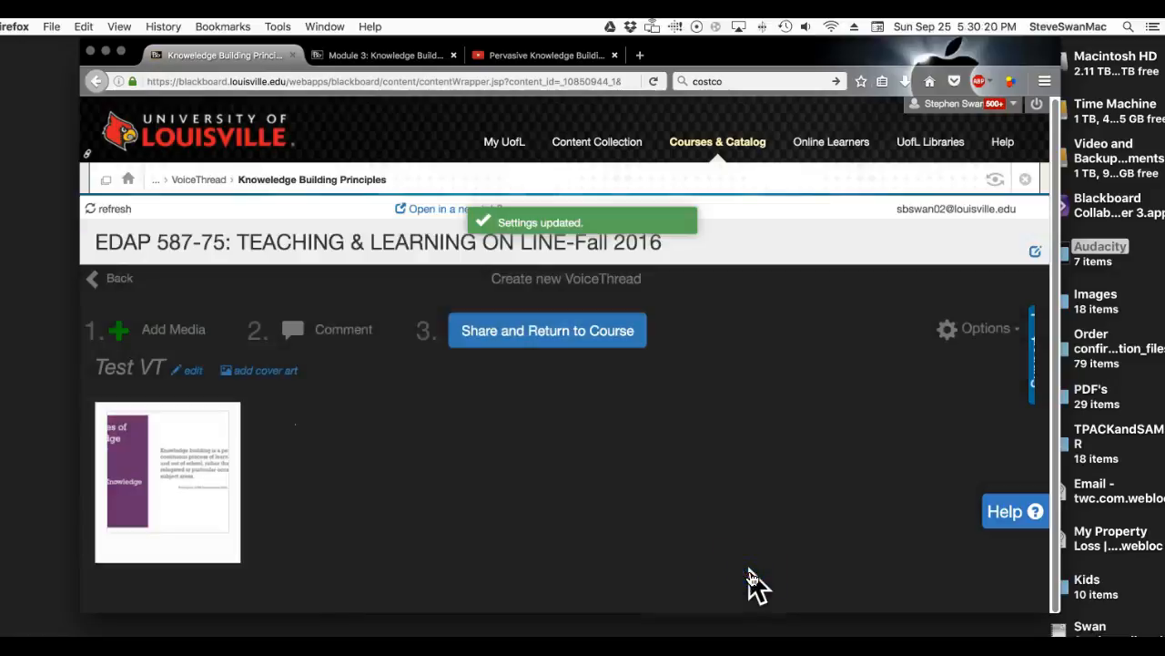
Move the browser window aside and open VoiceThreadExample.ppt from the desktop in PowerPoint
{"action": "mouse_move", "coordinate": [172, 483]}
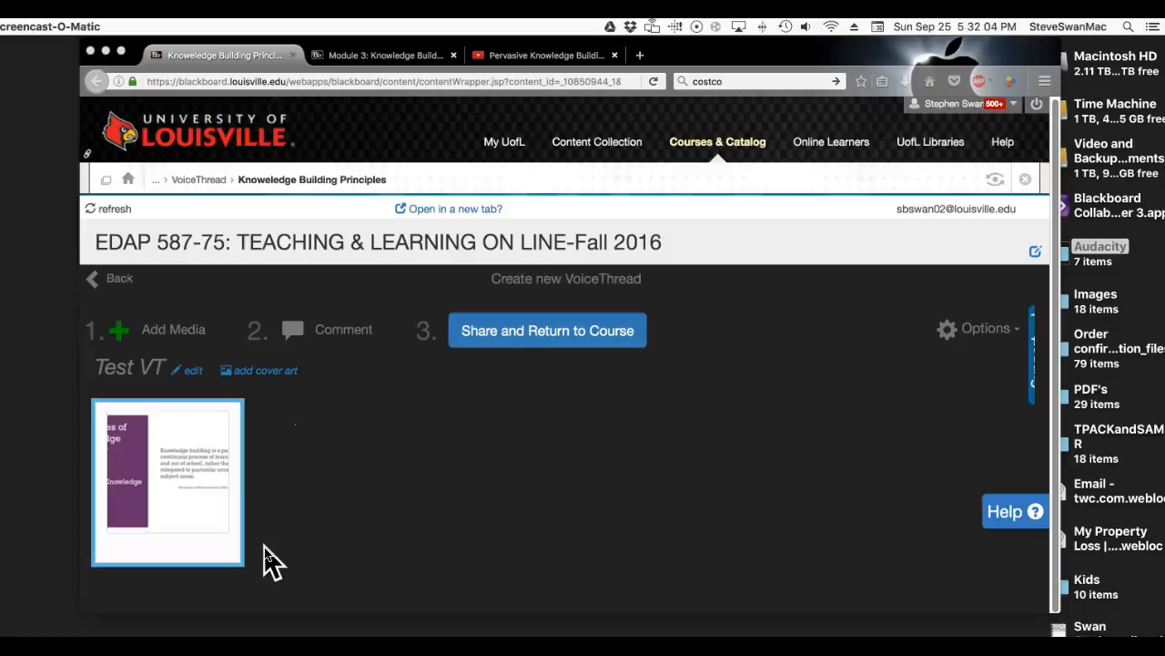
{"action": "left_click", "coordinate": [680, 55]}
{"action": "left_click_drag", "start_coordinate": [680, 55], "coordinate": [404, 296]}
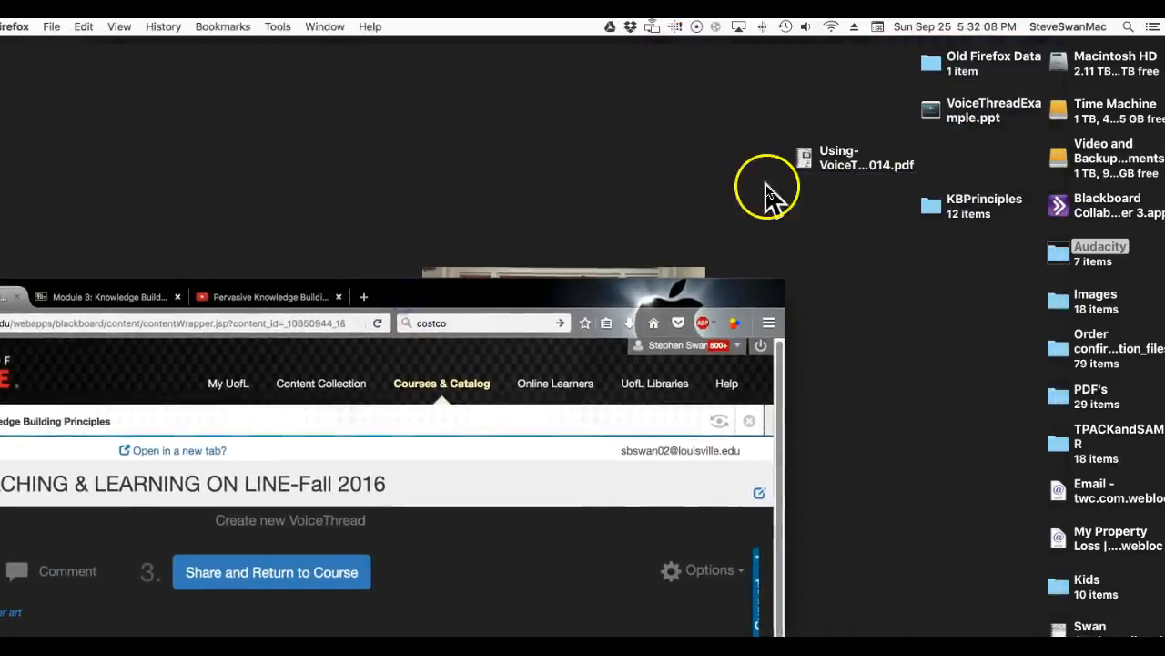
{"action": "double_click", "coordinate": [931, 114]}
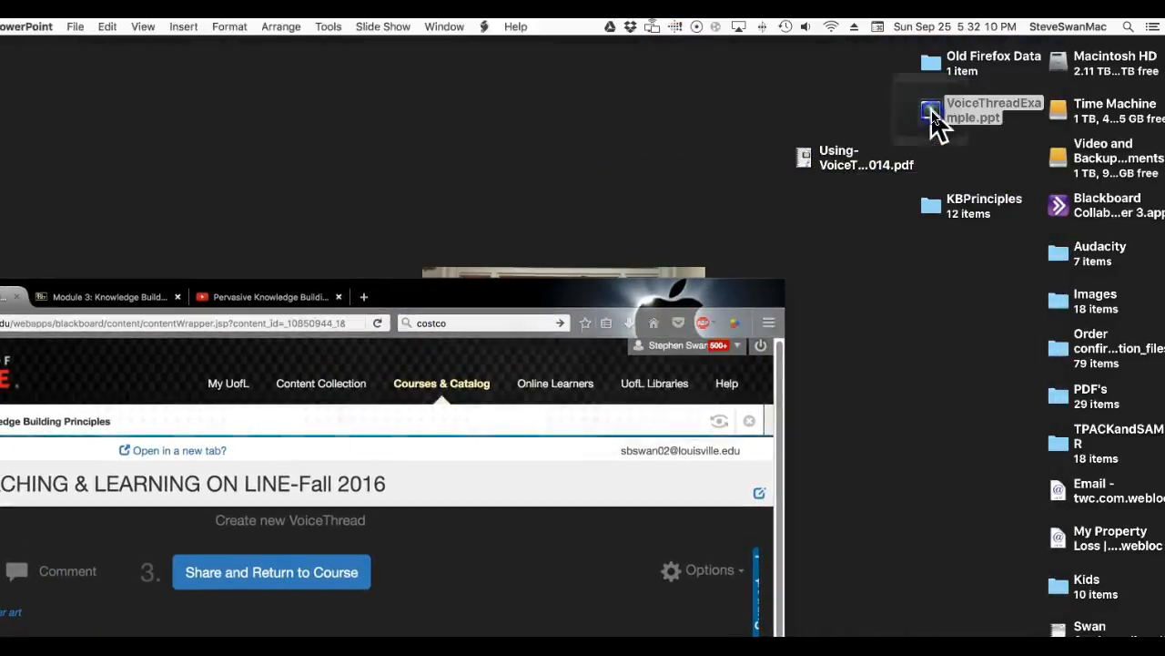
{"action": "left_click_drag", "start_coordinate": [579, 198], "coordinate": [406, 173]}
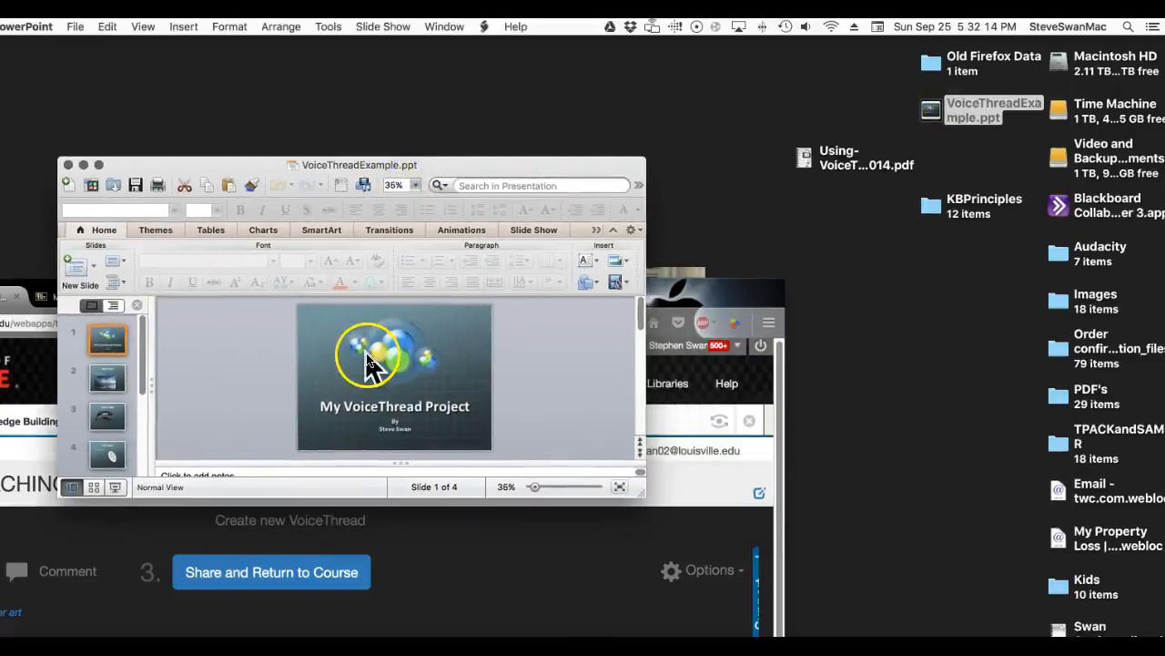
On the slide titled Third Slide, shrink the sunset picture and place it clear of the bullet text
{"action": "left_click", "coordinate": [247, 368]}
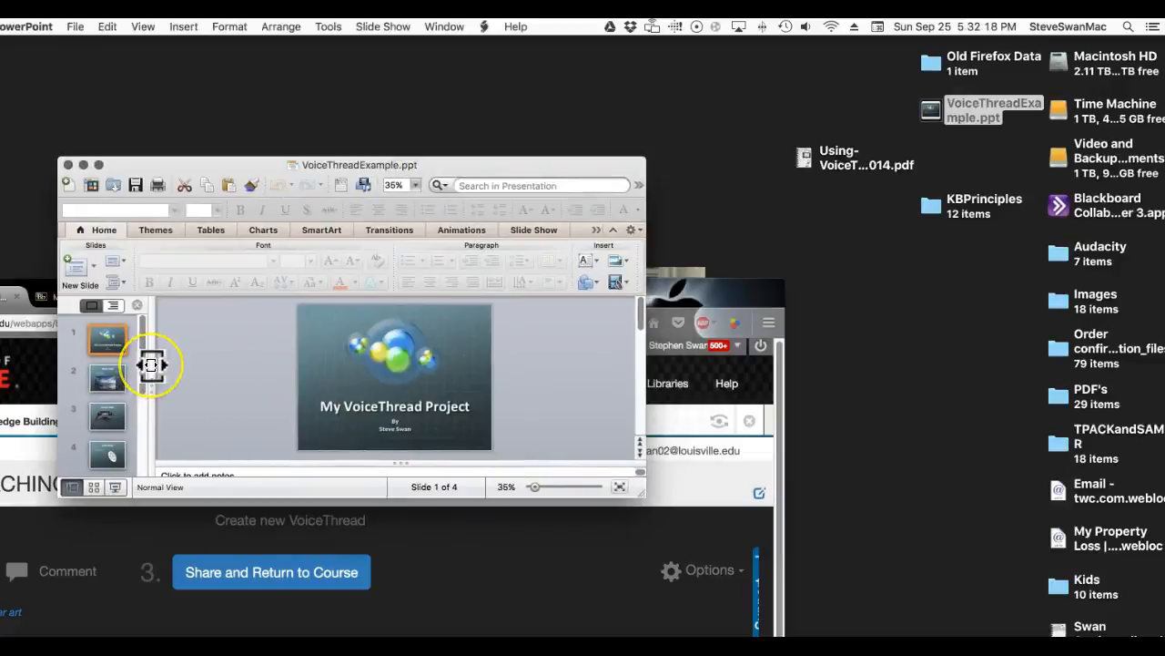
{"action": "left_click", "coordinate": [105, 338]}
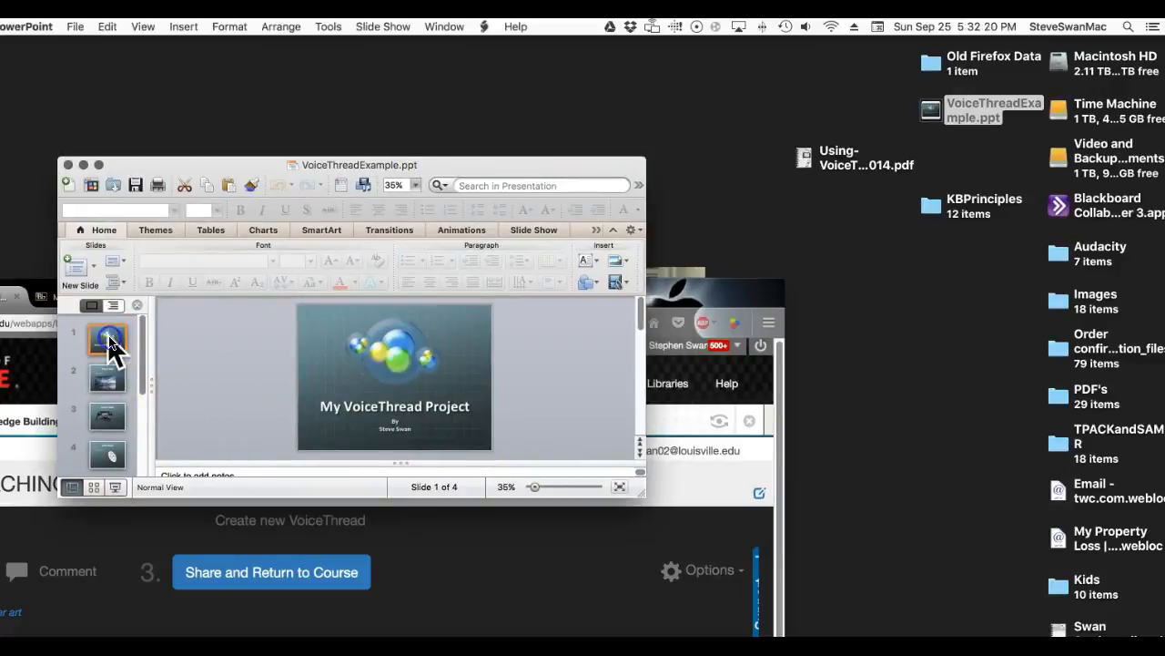
{"action": "left_click", "coordinate": [121, 373]}
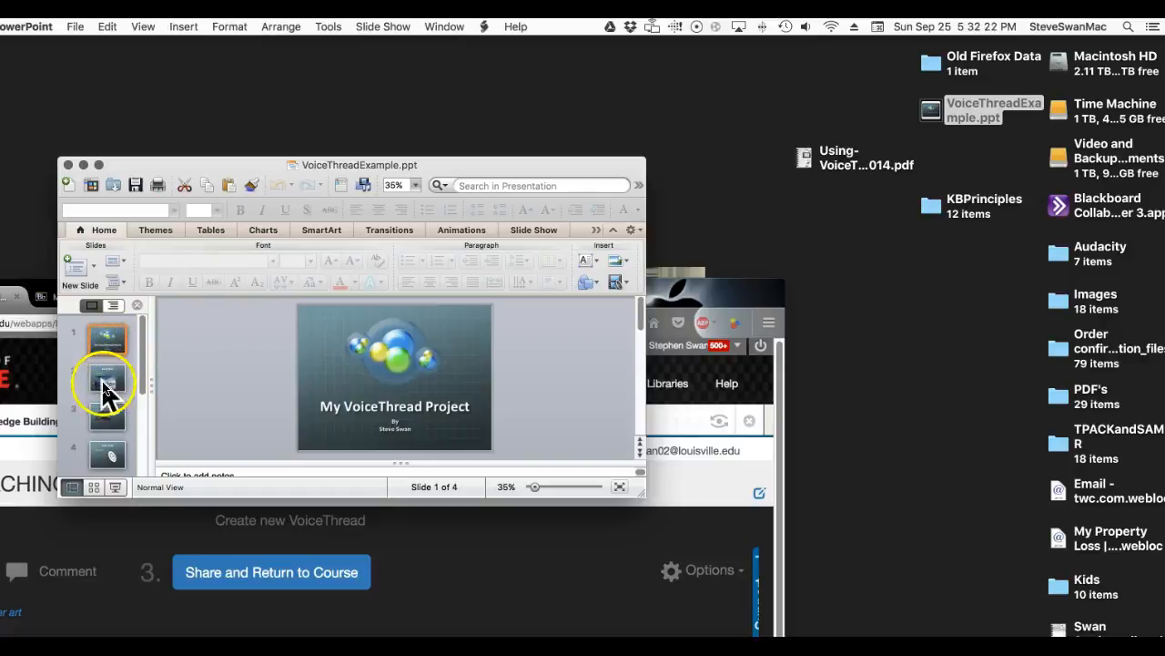
{"action": "left_click", "coordinate": [106, 417]}
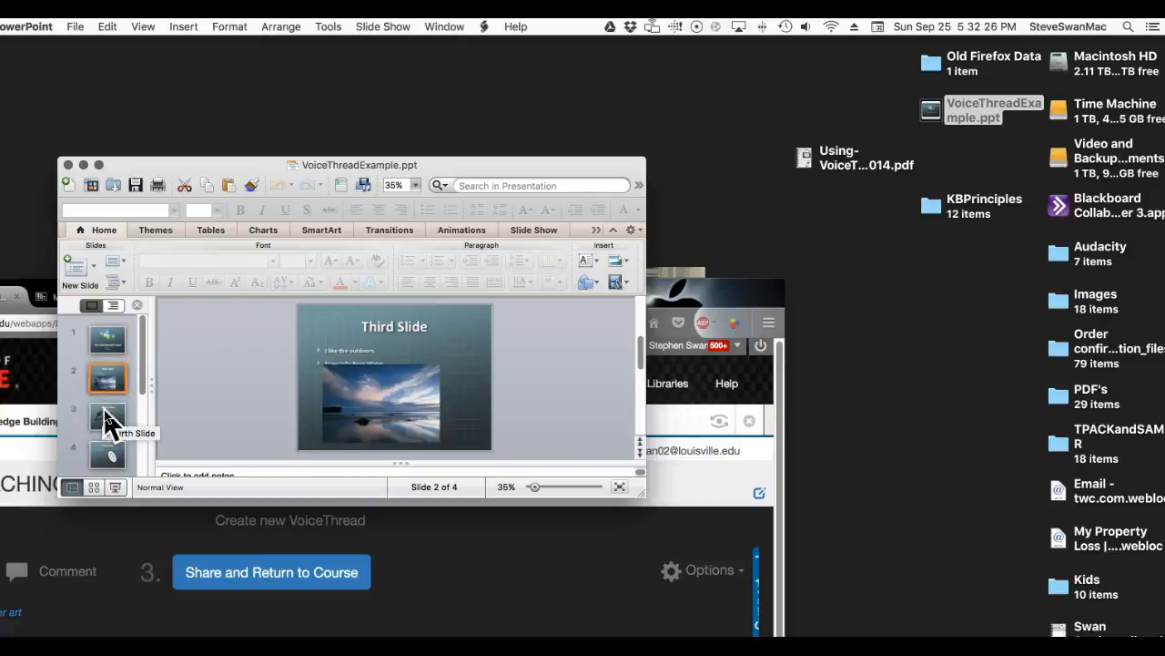
{"action": "left_click", "coordinate": [104, 416]}
{"action": "left_click", "coordinate": [105, 382]}
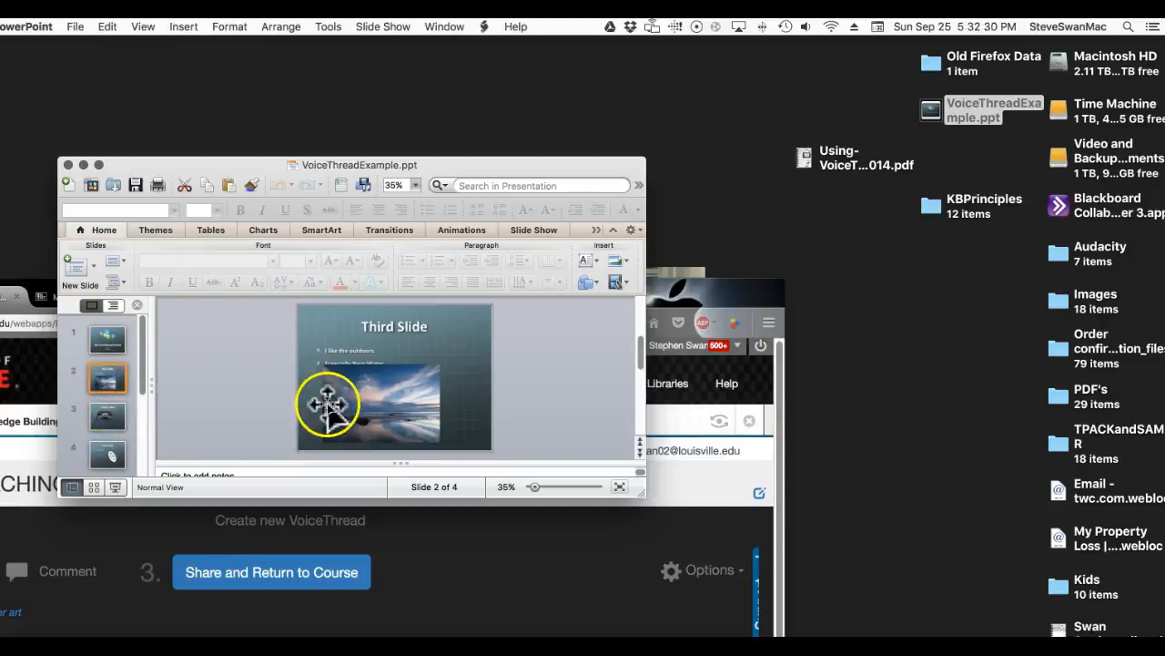
{"action": "left_click", "coordinate": [354, 406]}
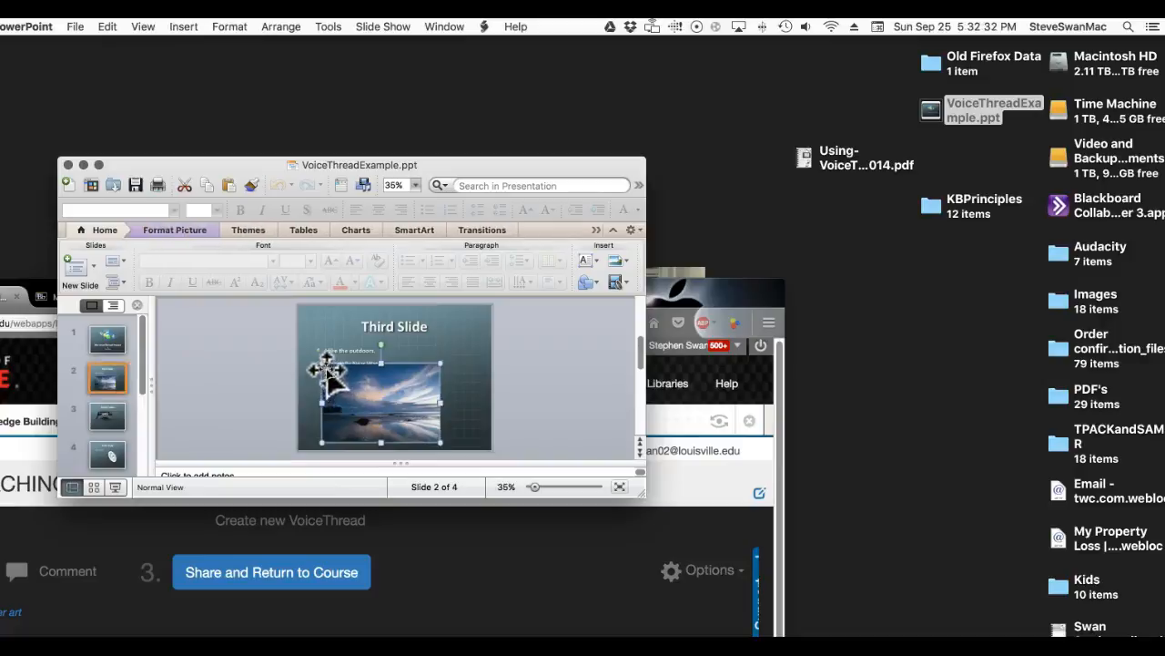
{"action": "left_click_drag", "start_coordinate": [318, 363], "coordinate": [407, 398]}
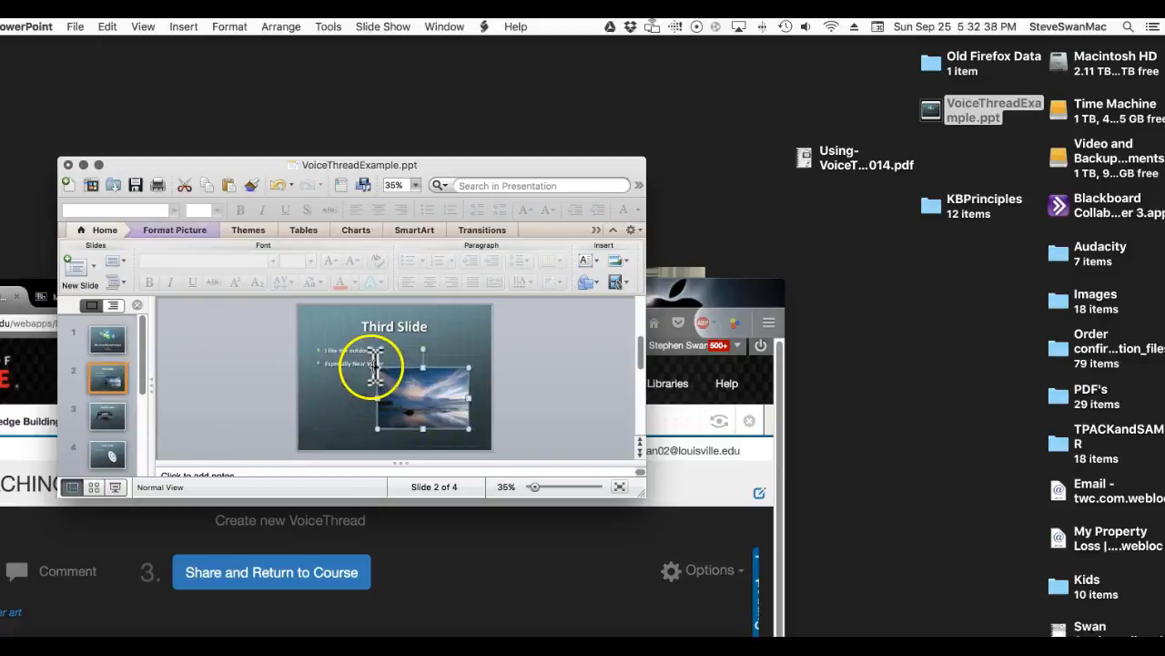
{"action": "left_click_drag", "start_coordinate": [377, 369], "coordinate": [387, 378]}
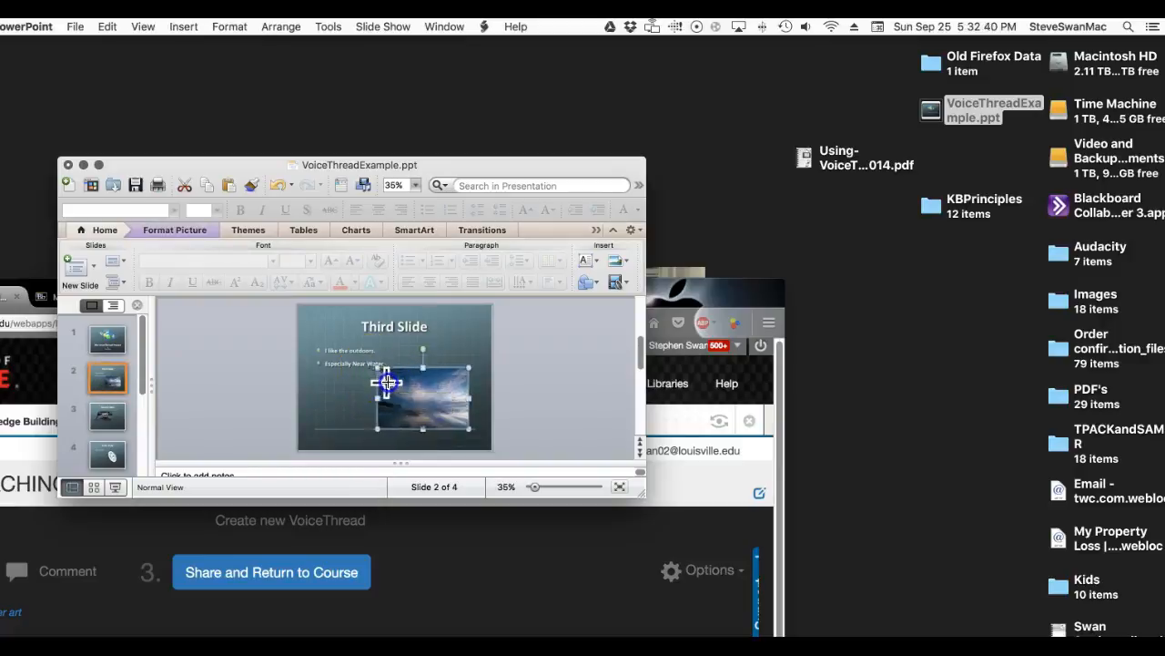
{"action": "left_click", "coordinate": [331, 406]}
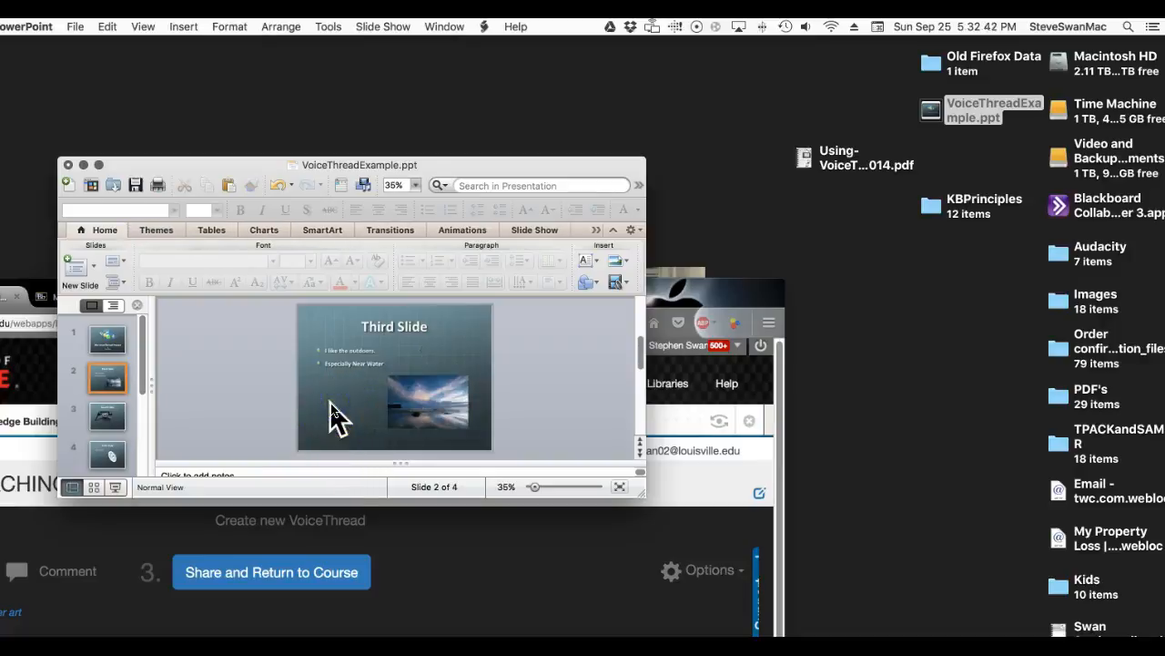
Move the telephone picture on the Fourth Slide slightly lower, check the Fifth Slide and save the presentation
{"action": "left_click", "coordinate": [106, 417]}
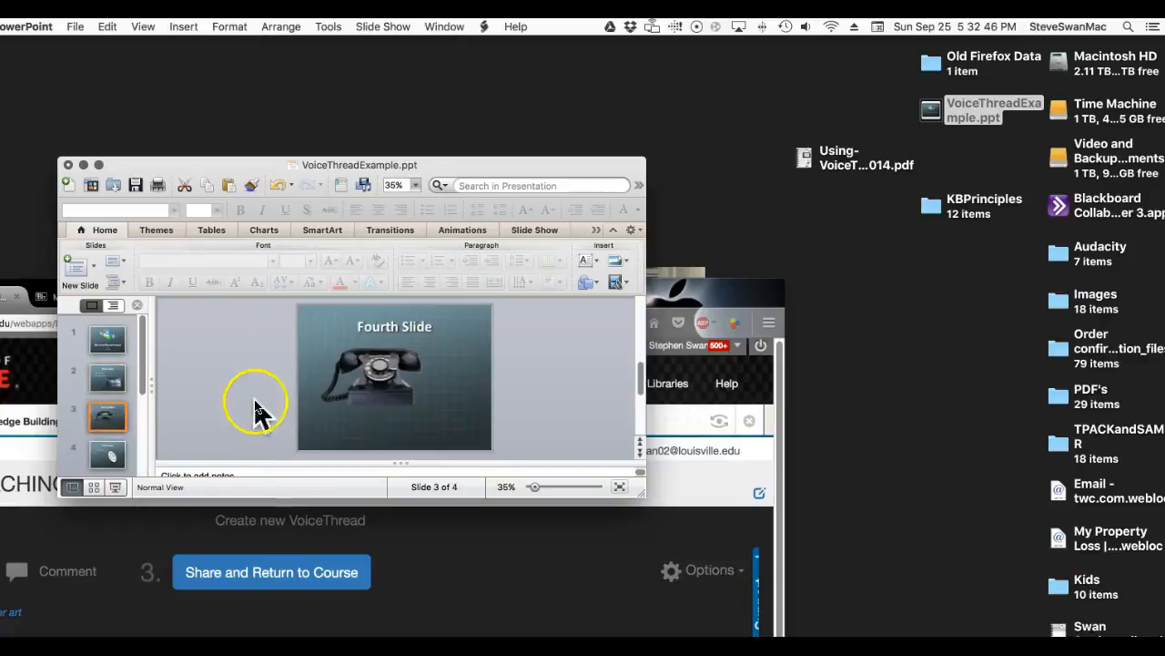
{"action": "left_click_drag", "start_coordinate": [374, 379], "coordinate": [370, 401]}
{"action": "left_click", "coordinate": [330, 325]}
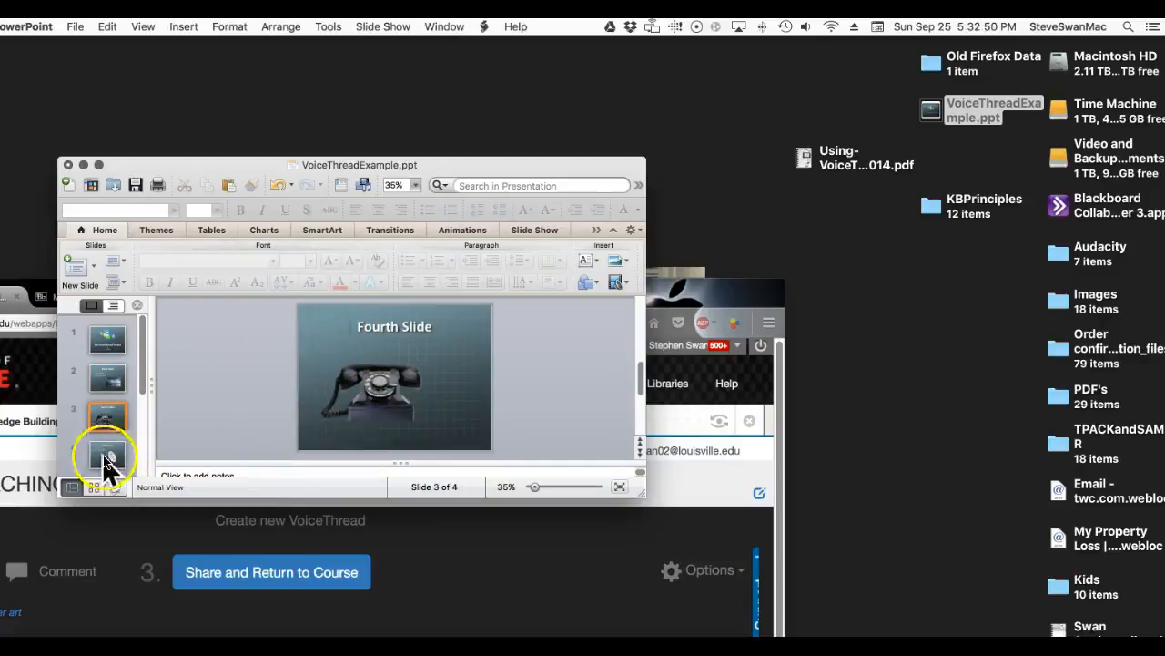
{"action": "left_click", "coordinate": [106, 455]}
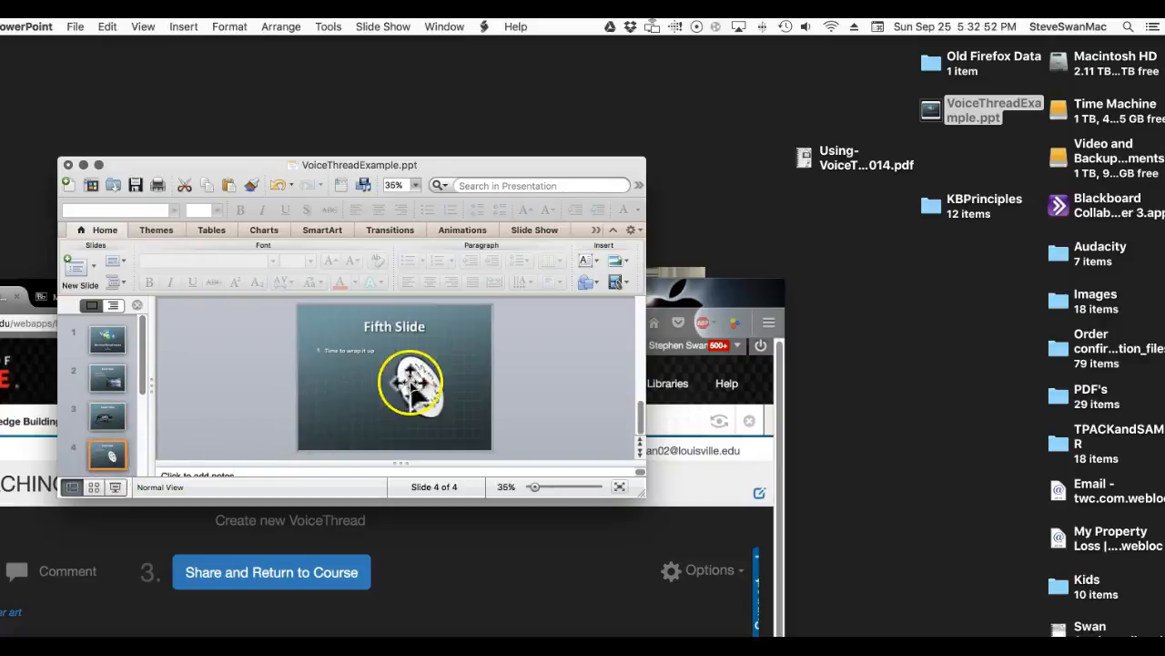
{"action": "left_click", "coordinate": [137, 186]}
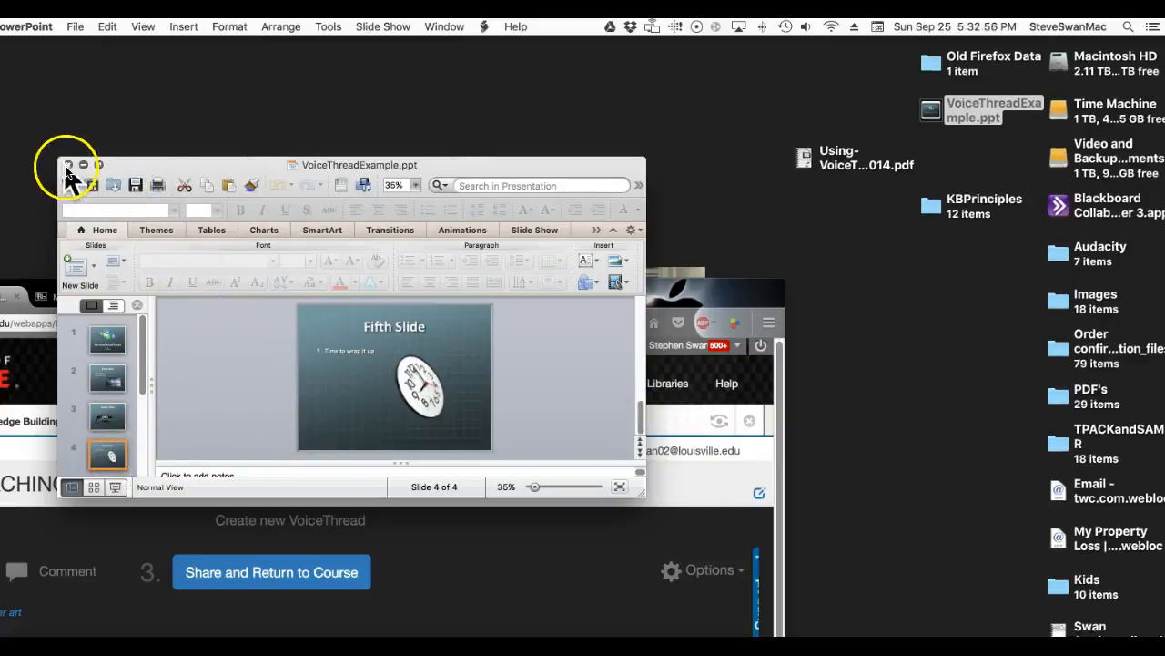
Close the VoiceThreadExample.ppt presentation and bring the browser window with the VoiceThread editor fully into view
{"action": "left_click", "coordinate": [65, 165]}
{"action": "left_click", "coordinate": [409, 294]}
{"action": "left_click_drag", "start_coordinate": [424, 304], "coordinate": [641, 57]}
Add VoiceThreadExample.ppt from the computer's Desktop folder as media to the Test VT VoiceThread
{"action": "left_click", "coordinate": [124, 333]}
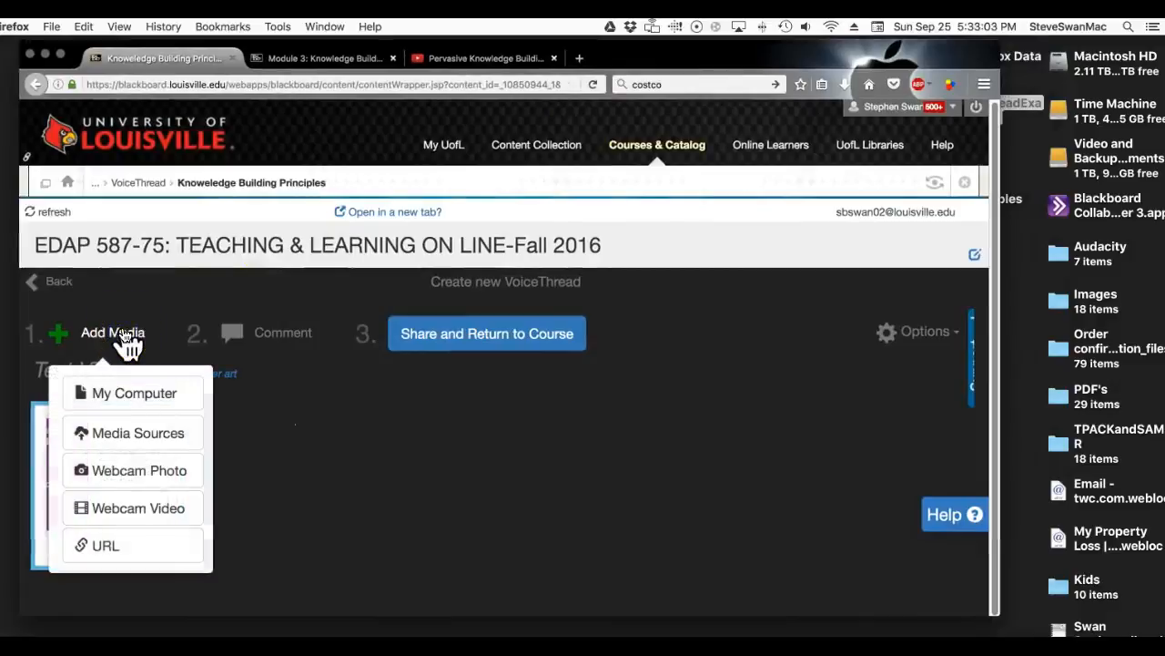
{"action": "left_click", "coordinate": [119, 397]}
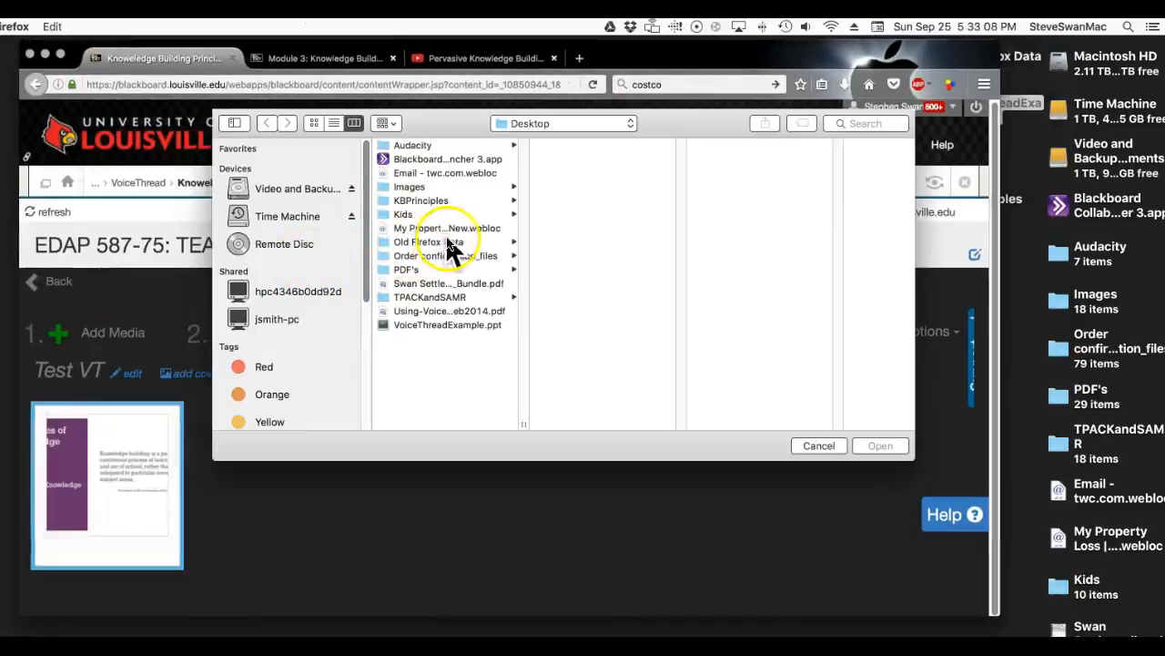
{"action": "left_click", "coordinate": [446, 325]}
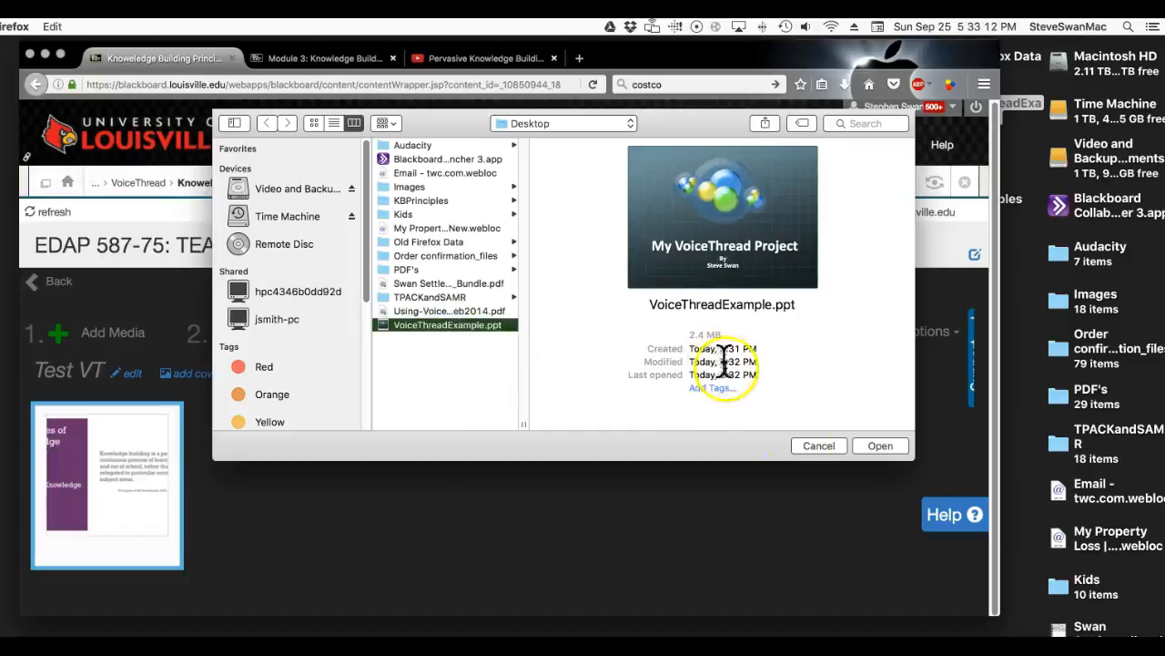
{"action": "left_click", "coordinate": [865, 446]}
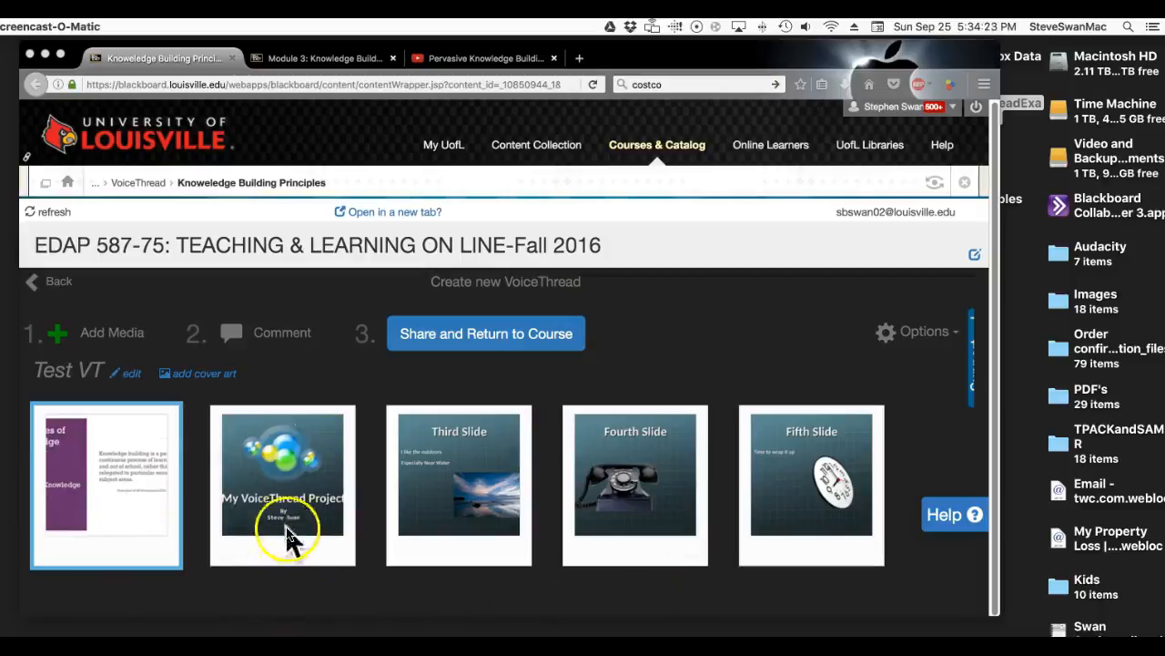
Reorder the media so the My VoiceThread Project title slide comes before the knowledge building video
{"action": "left_click_drag", "start_coordinate": [282, 500], "coordinate": [141, 499]}
{"action": "left_click_drag", "start_coordinate": [241, 483], "coordinate": [110, 481]}
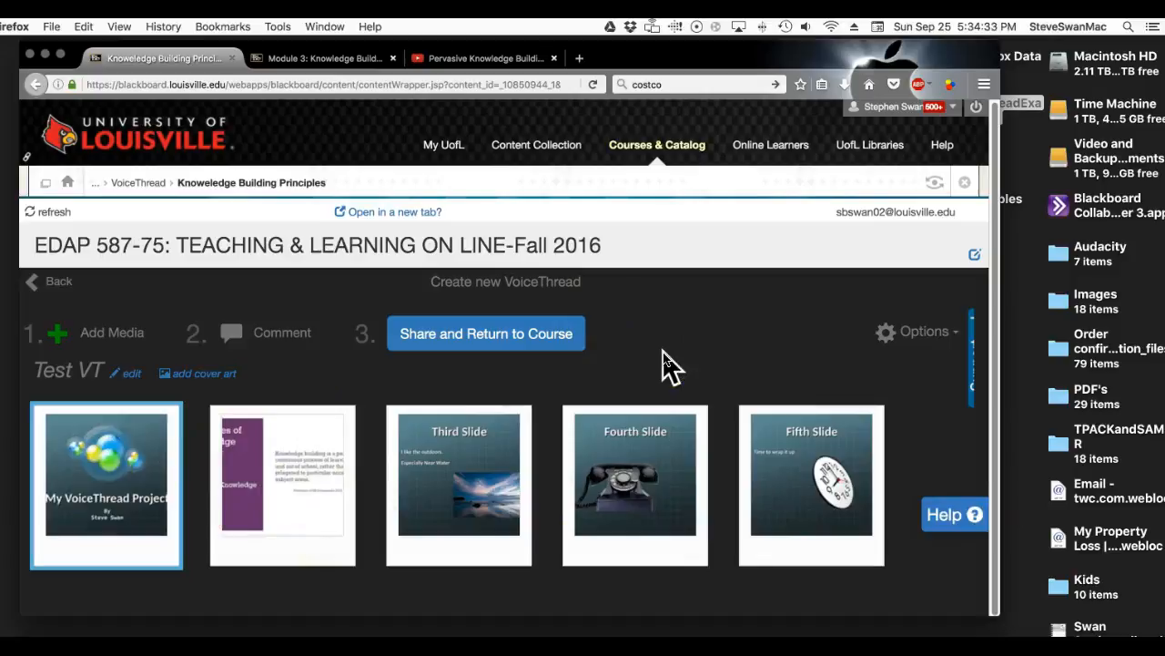
{"action": "mouse_move", "coordinate": [452, 456]}
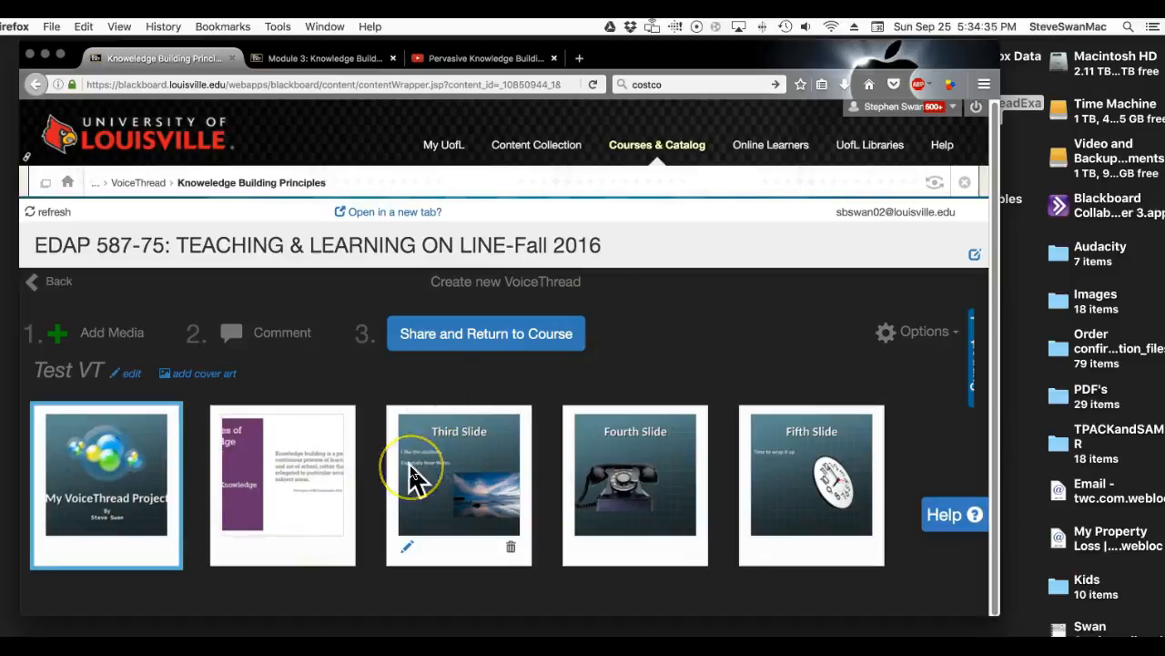
{"action": "left_click", "coordinate": [143, 450]}
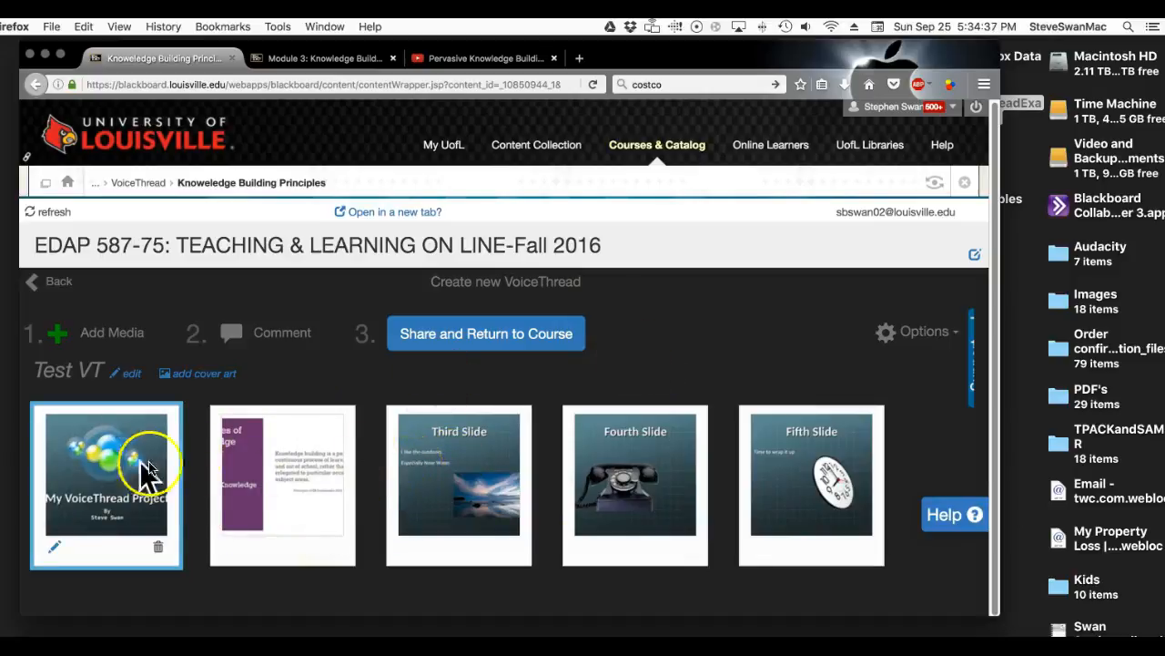
Open the thread for commenting, then record and save a microphone comment on the My VoiceThread Project title slide
{"action": "left_click", "coordinate": [233, 333]}
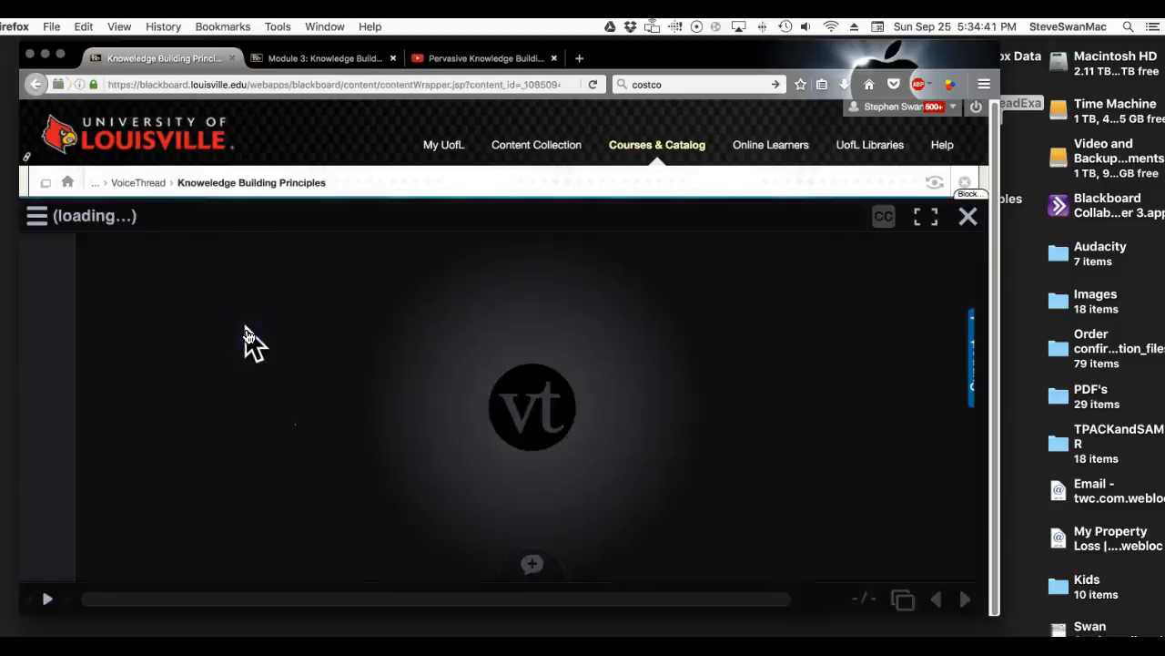
{"action": "left_click", "coordinate": [249, 483]}
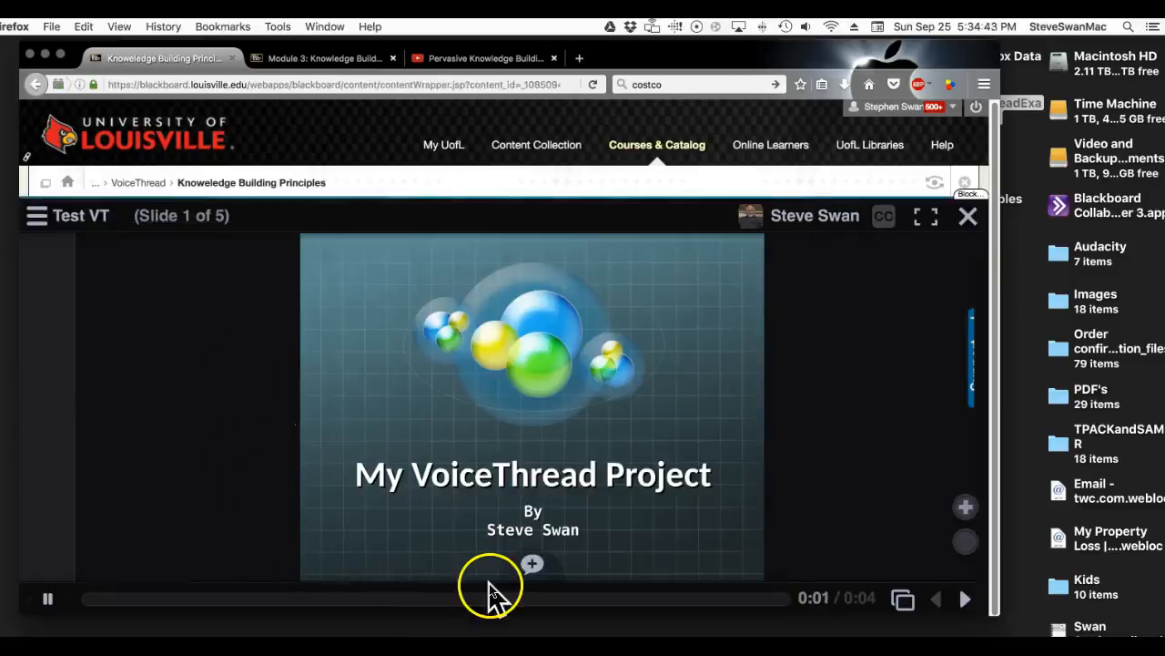
{"action": "left_click", "coordinate": [535, 566]}
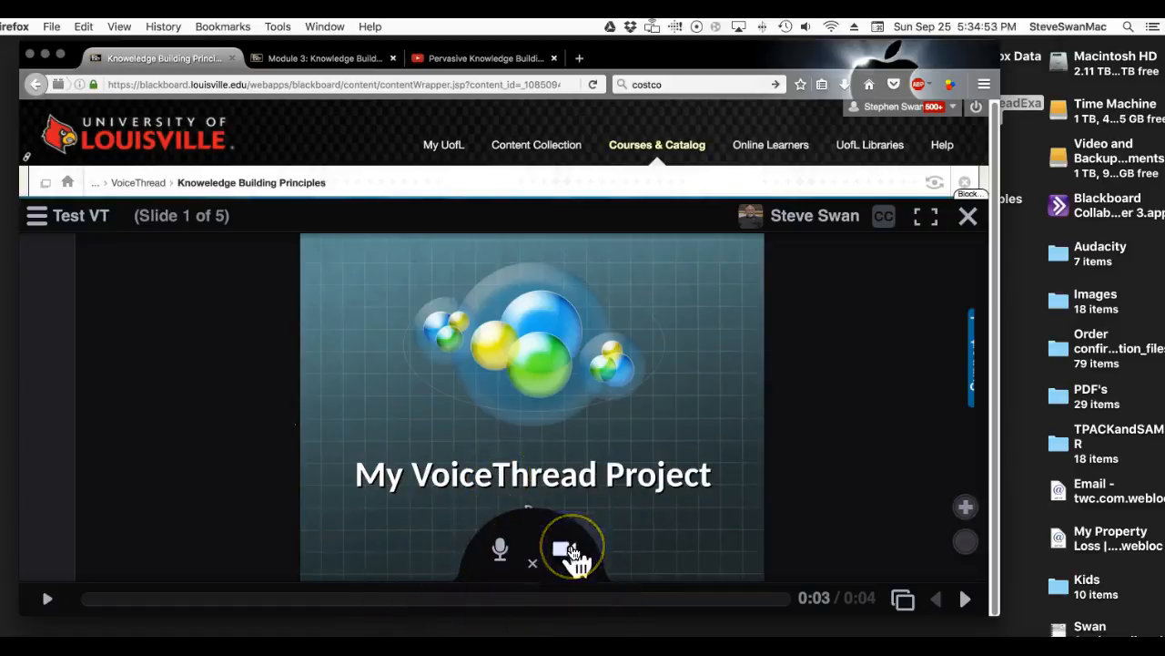
{"action": "left_click", "coordinate": [499, 549]}
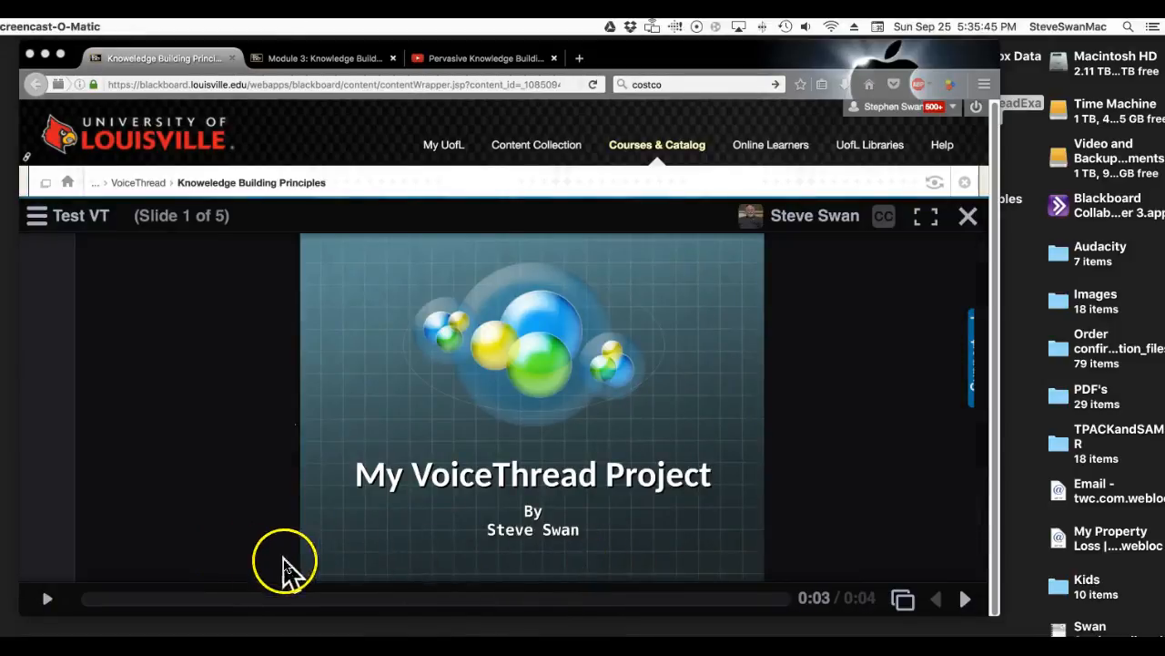
{"action": "left_click", "coordinate": [499, 499]}
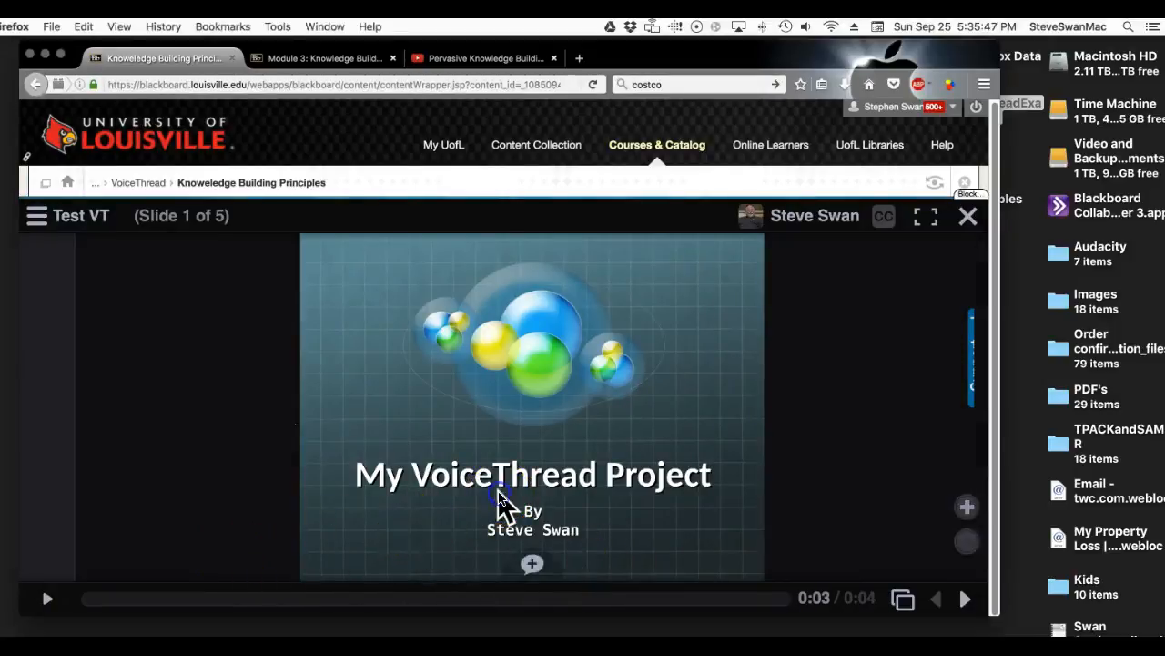
{"action": "left_click", "coordinate": [531, 564]}
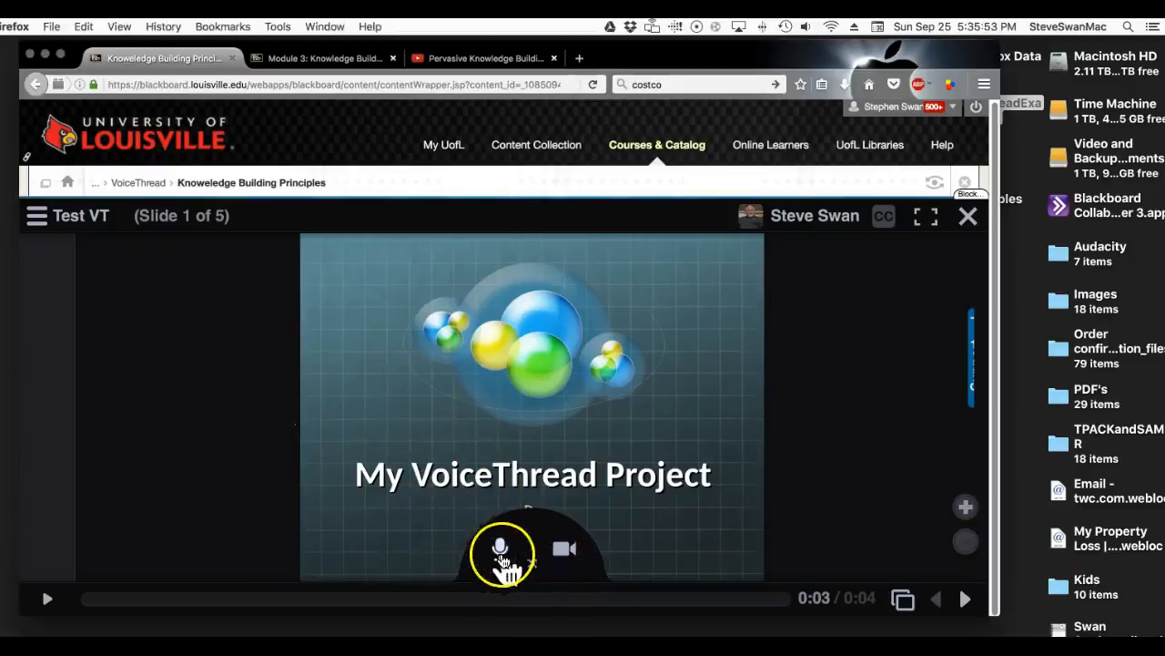
{"action": "left_click", "coordinate": [500, 550]}
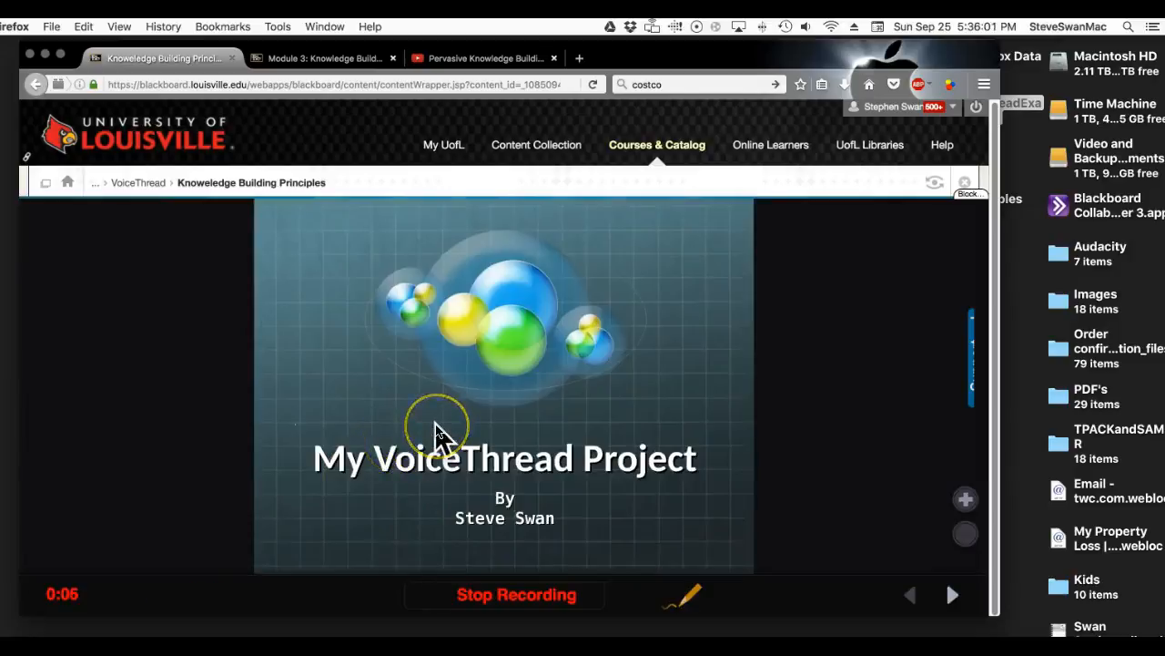
{"action": "left_click", "coordinate": [536, 596]}
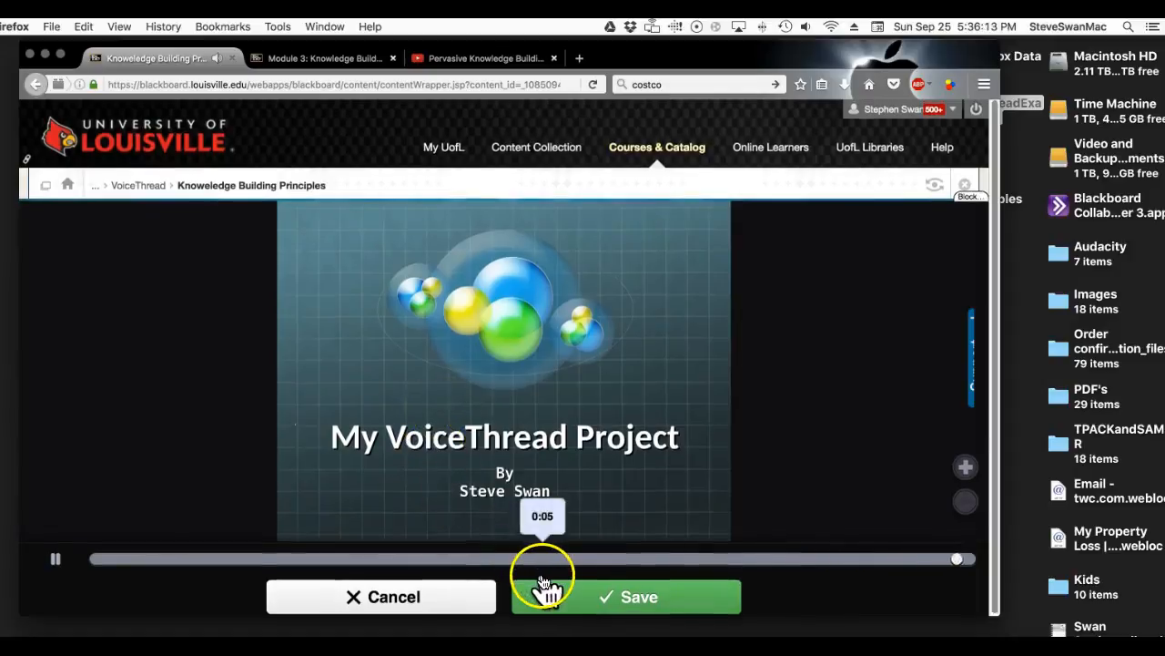
{"action": "left_click", "coordinate": [625, 602]}
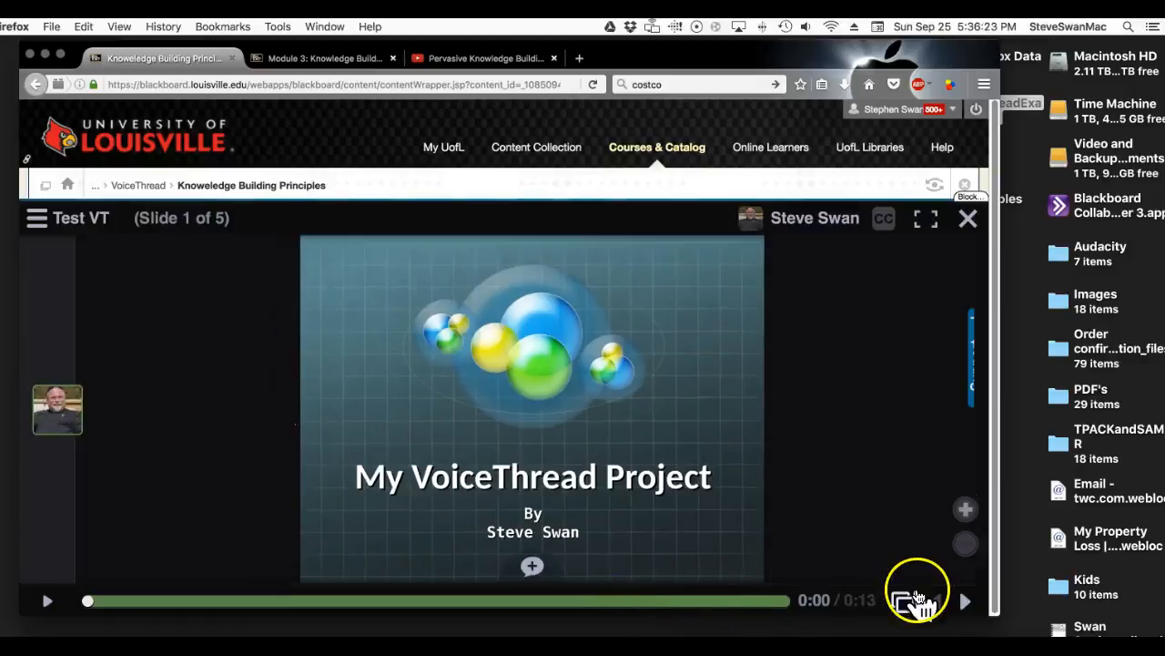
Go to the knowledge building video on the second slide, pause it and rewind it to the start
{"action": "left_click", "coordinate": [968, 604]}
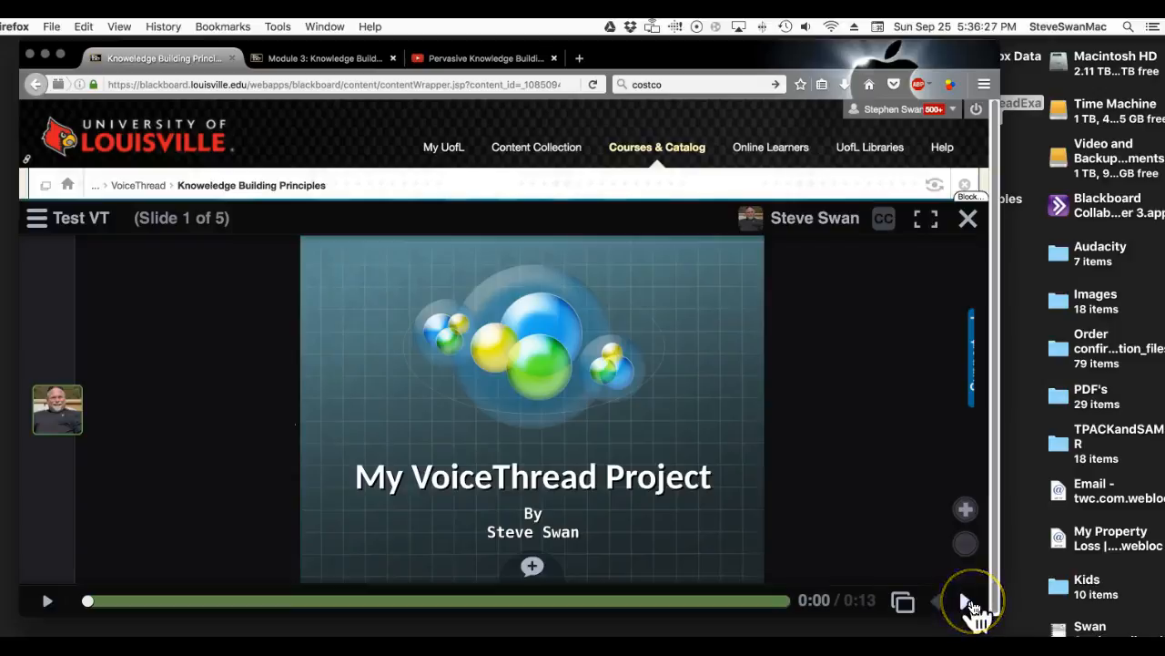
{"action": "left_click", "coordinate": [970, 604]}
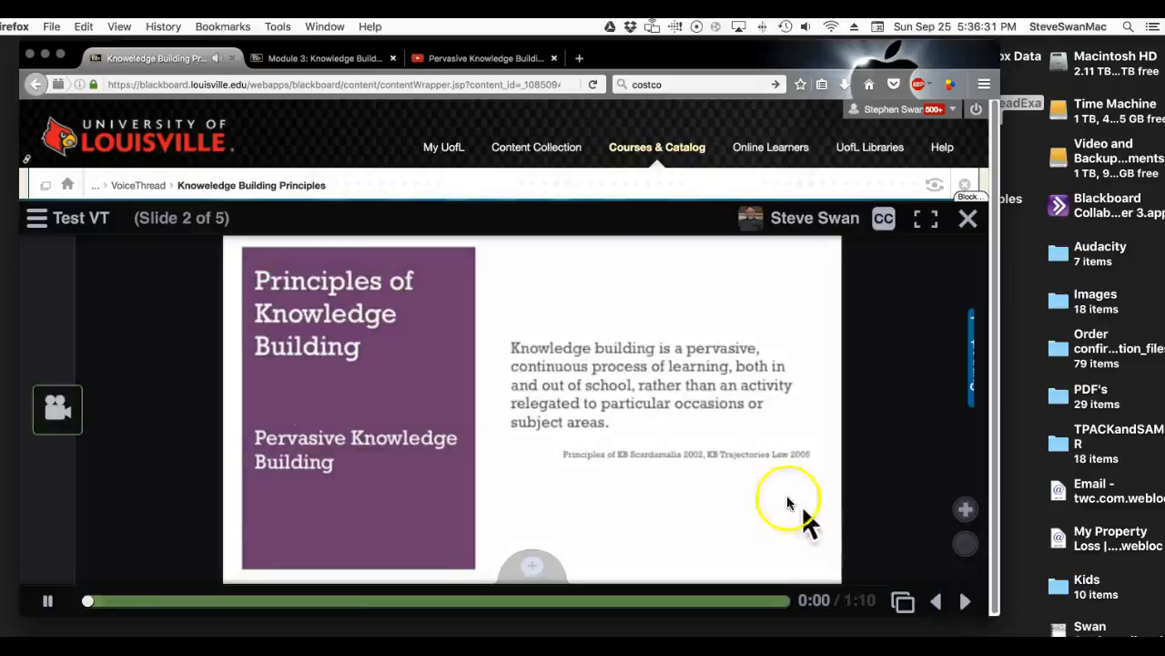
{"action": "left_click", "coordinate": [44, 603]}
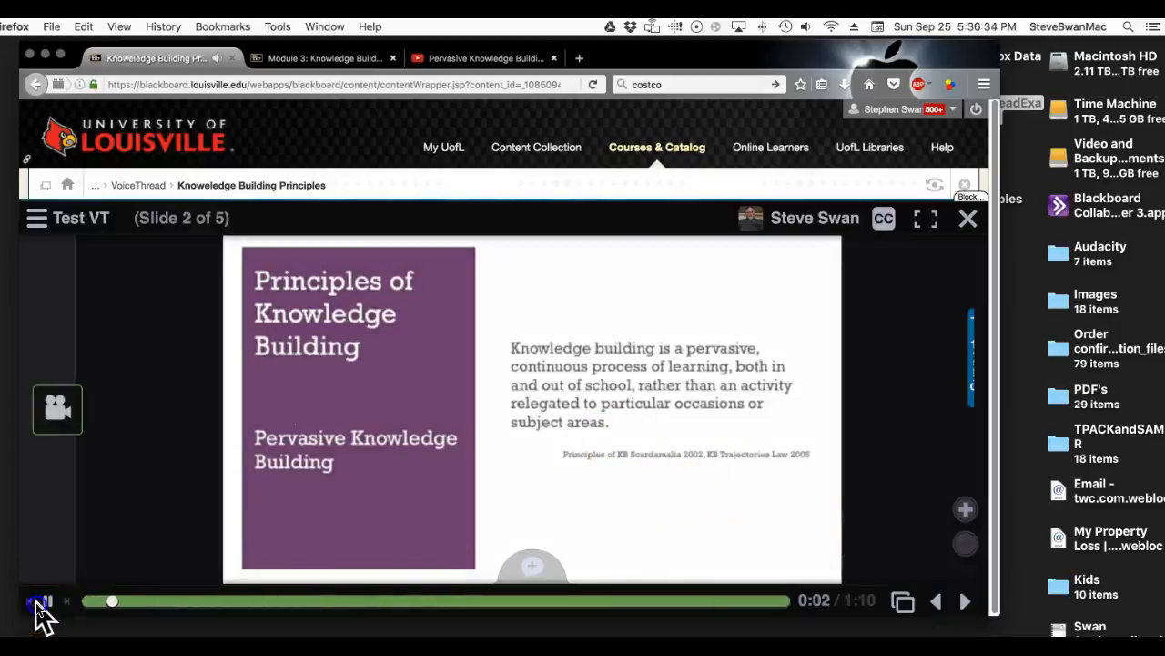
{"action": "left_click", "coordinate": [120, 605]}
{"action": "left_click_drag", "start_coordinate": [120, 606], "coordinate": [74, 602]}
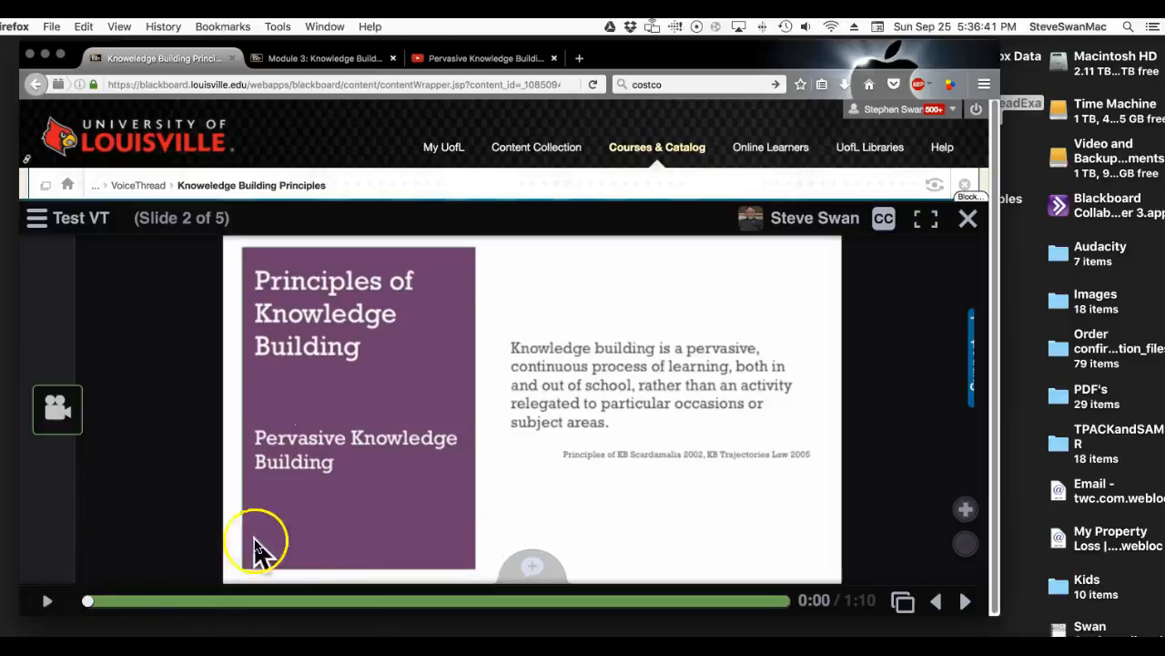
Record a microphone comment at the start of the knowledge building video and save it
{"action": "left_click", "coordinate": [537, 571]}
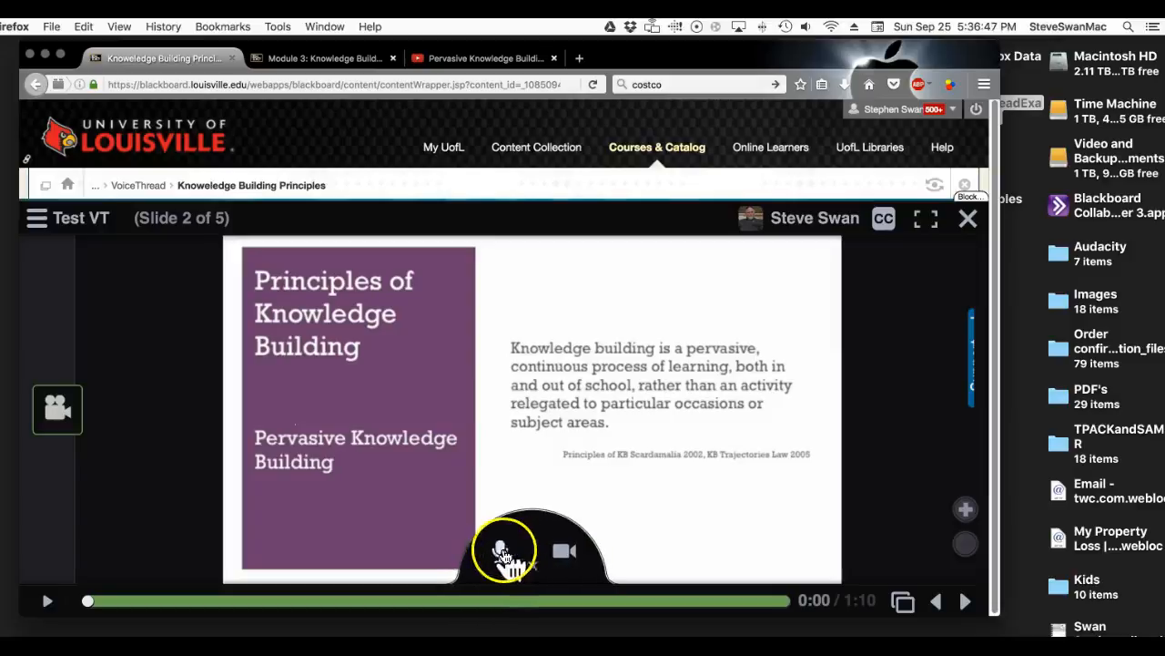
{"action": "left_click", "coordinate": [502, 552]}
{"action": "left_click", "coordinate": [663, 482]}
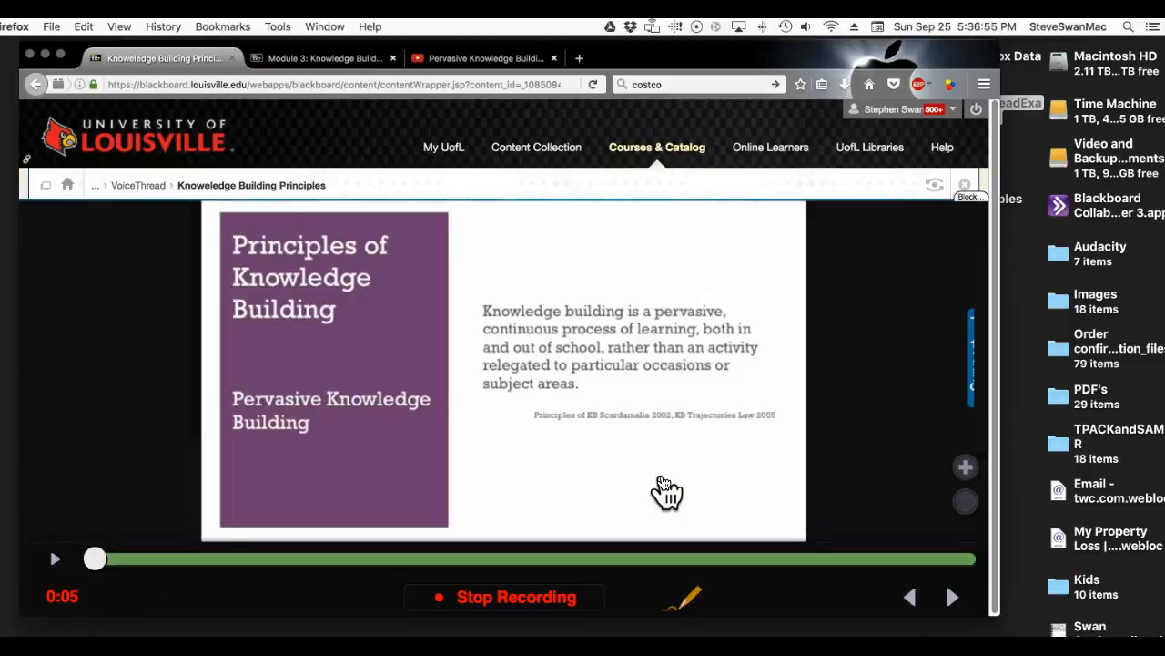
{"action": "left_click", "coordinate": [518, 597]}
{"action": "left_click", "coordinate": [577, 601]}
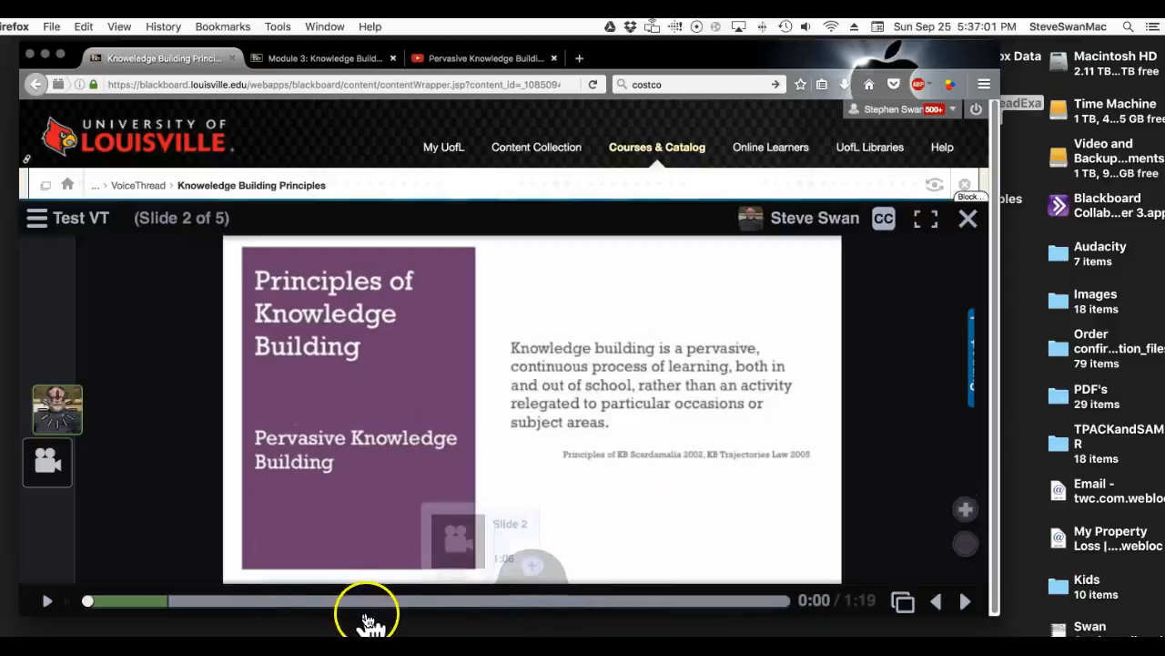
Play back the second slide to check that the spoken comment leads into the video, and pause the playback
{"action": "left_click", "coordinate": [47, 602]}
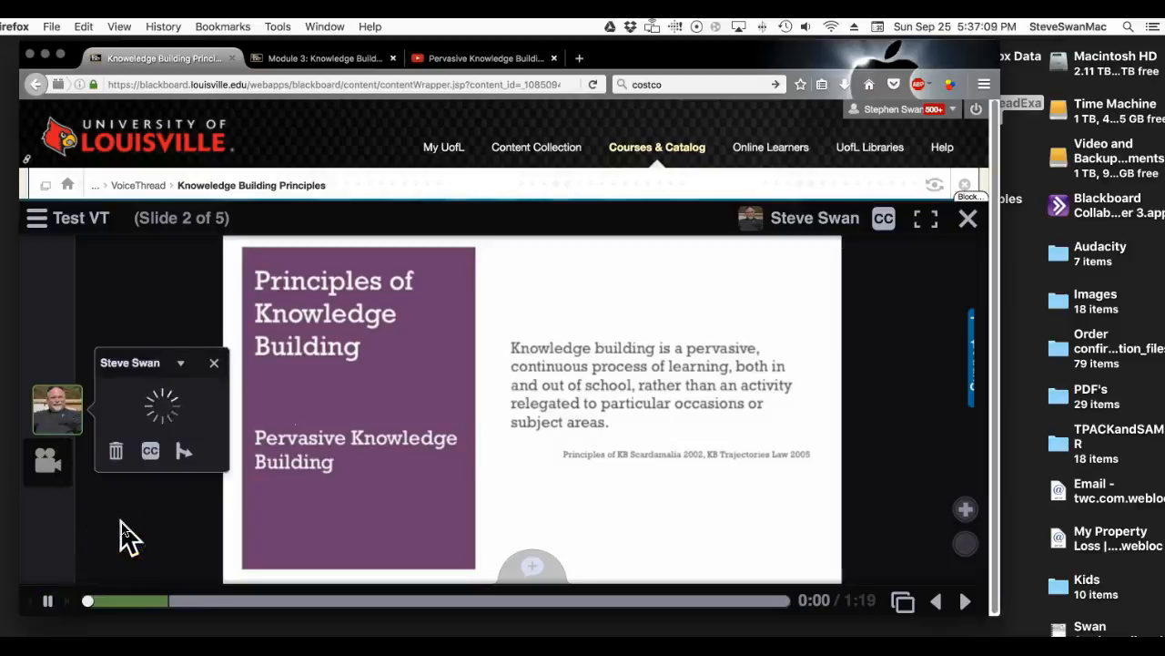
{"action": "left_click", "coordinate": [51, 609]}
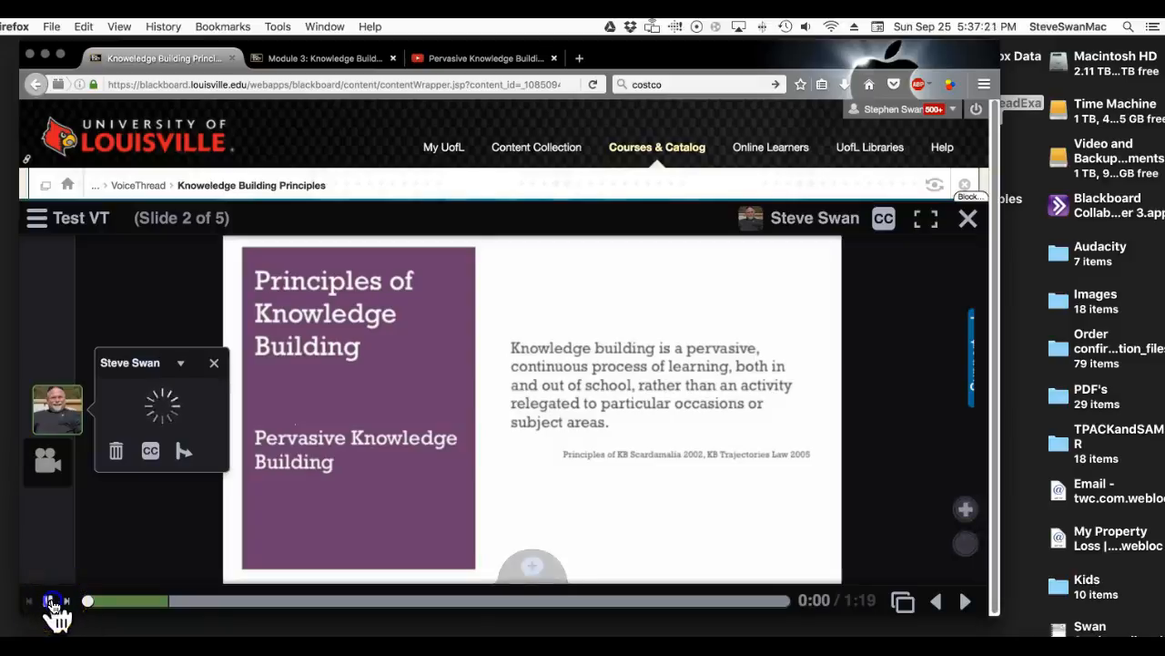
{"action": "left_click", "coordinate": [52, 603]}
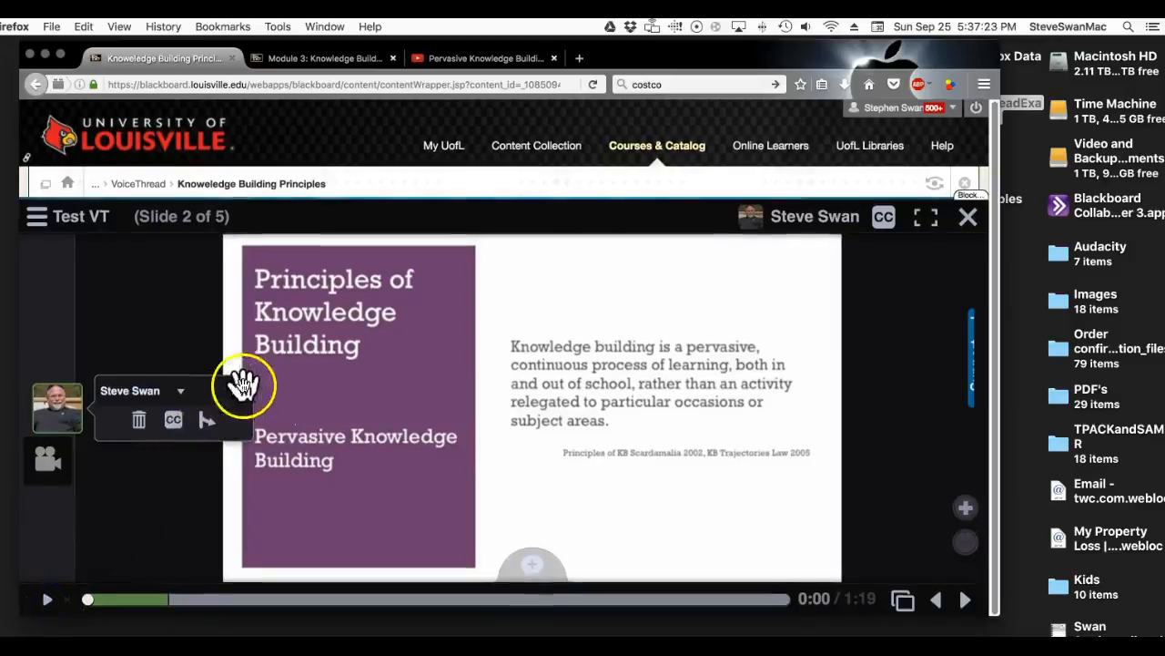
{"action": "left_click", "coordinate": [45, 601]}
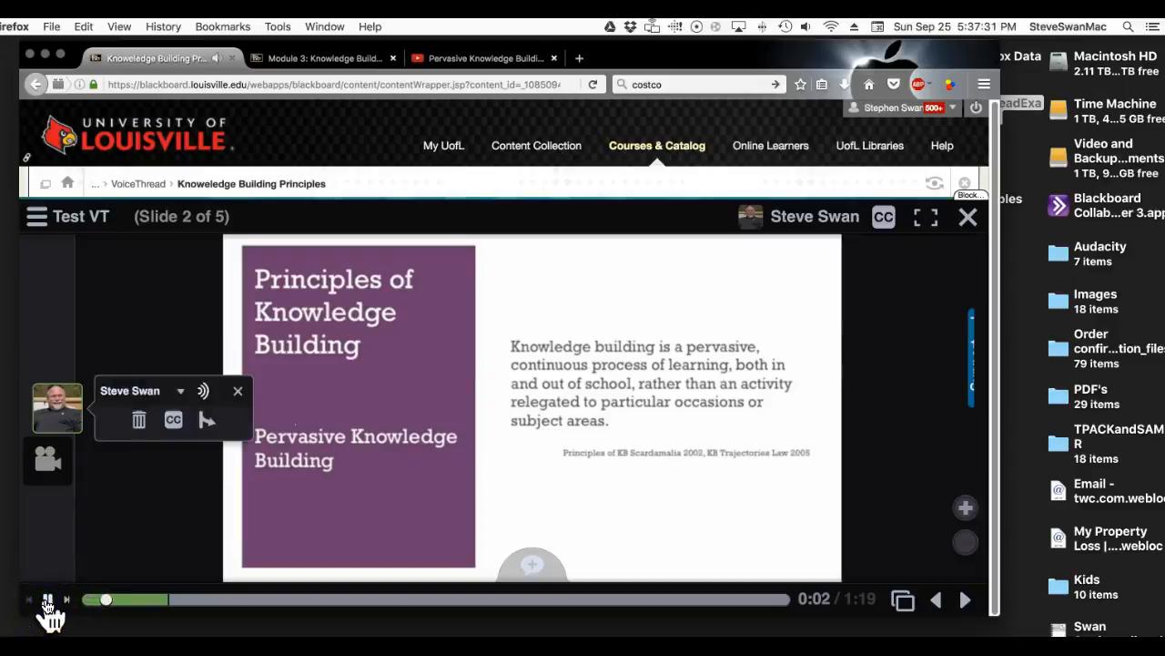
{"action": "left_click", "coordinate": [33, 554]}
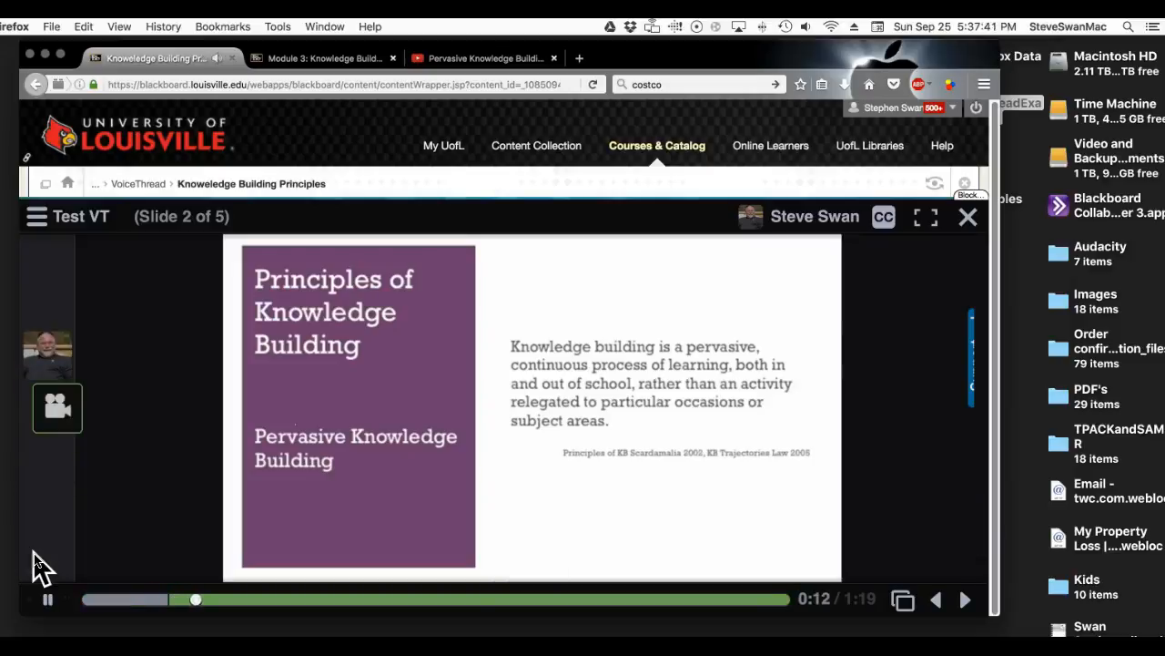
{"action": "left_click", "coordinate": [51, 599]}
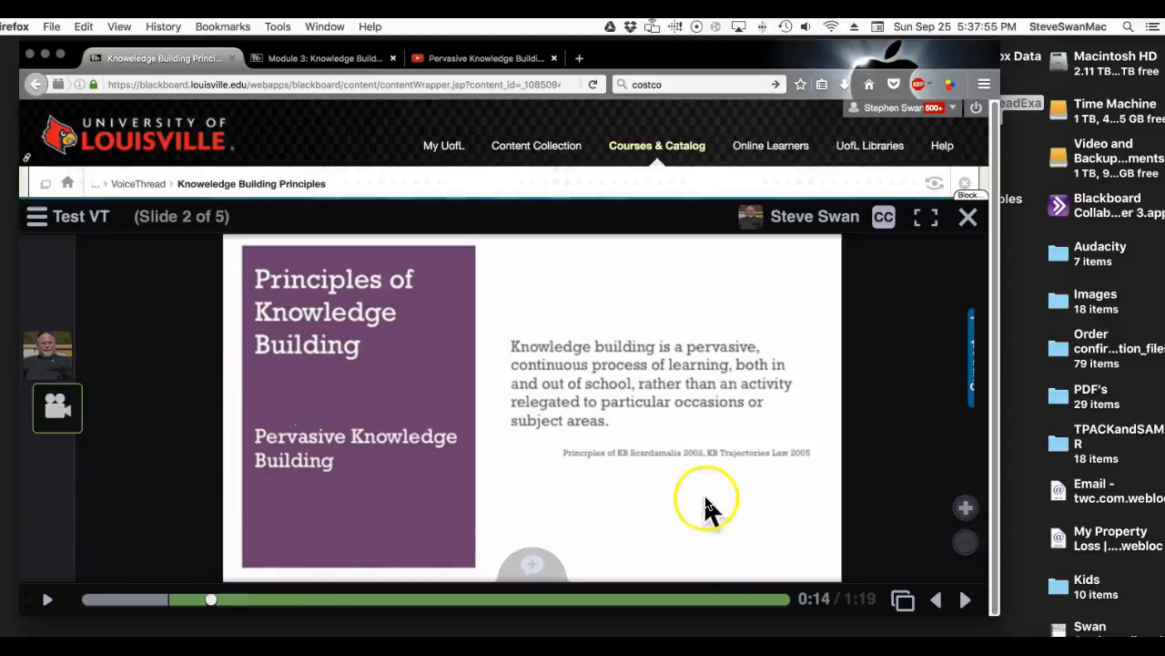
Go to the slide titled Third Slide, record a microphone comment on it and save the comment
{"action": "left_click", "coordinate": [968, 610]}
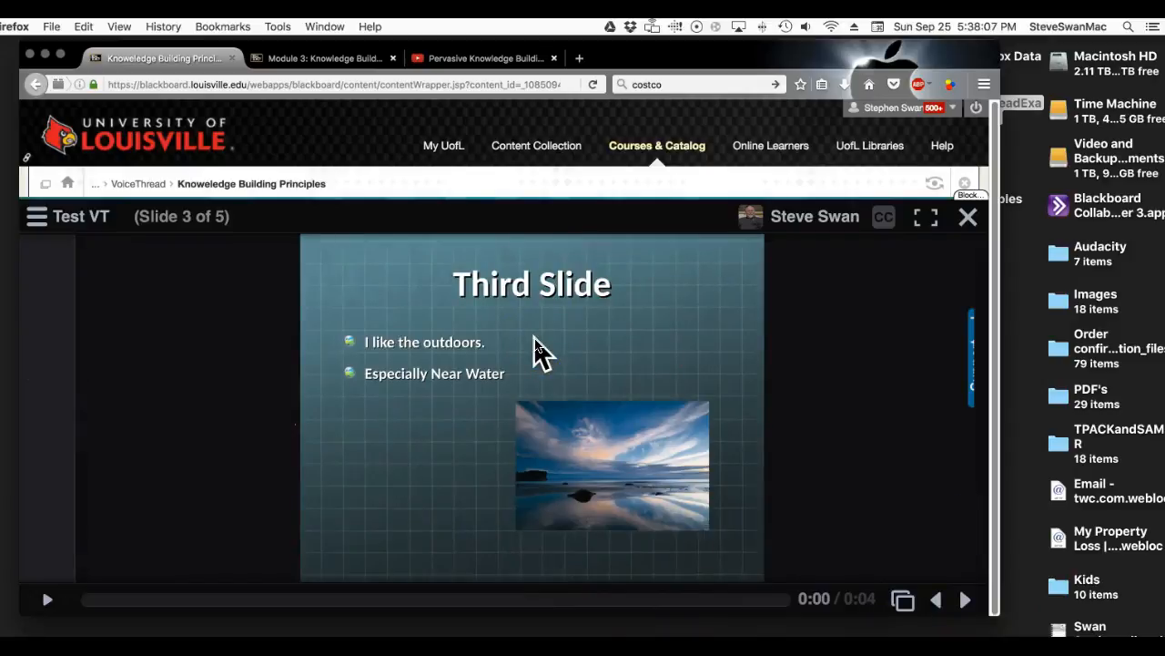
{"action": "mouse_move", "coordinate": [513, 511]}
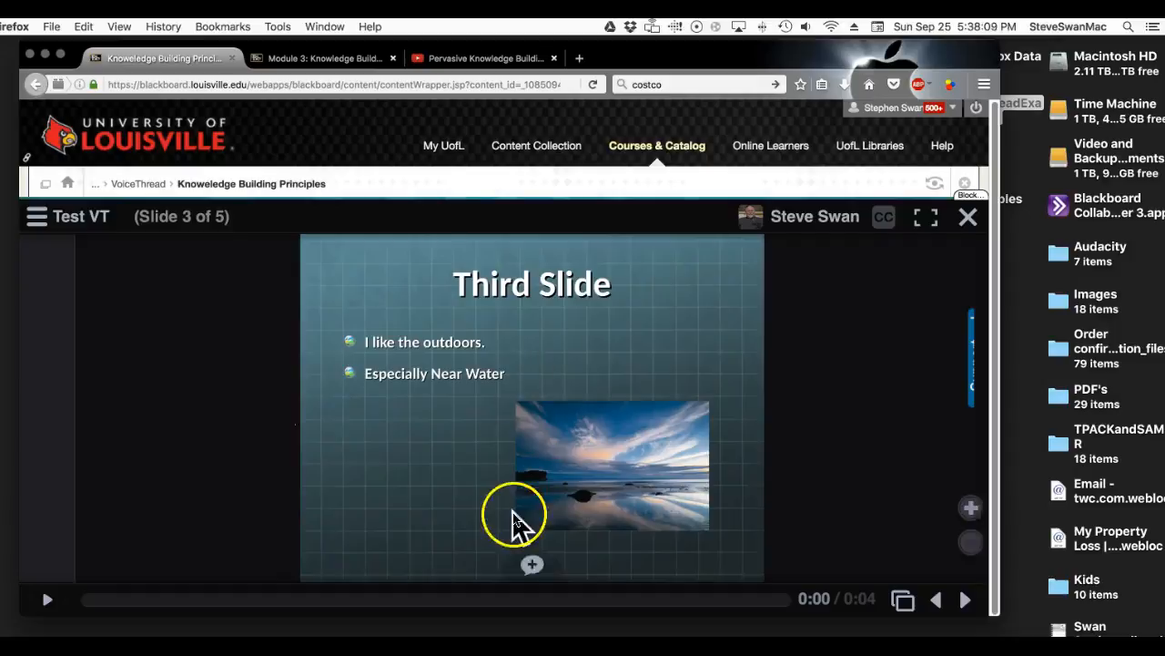
{"action": "left_click", "coordinate": [533, 568]}
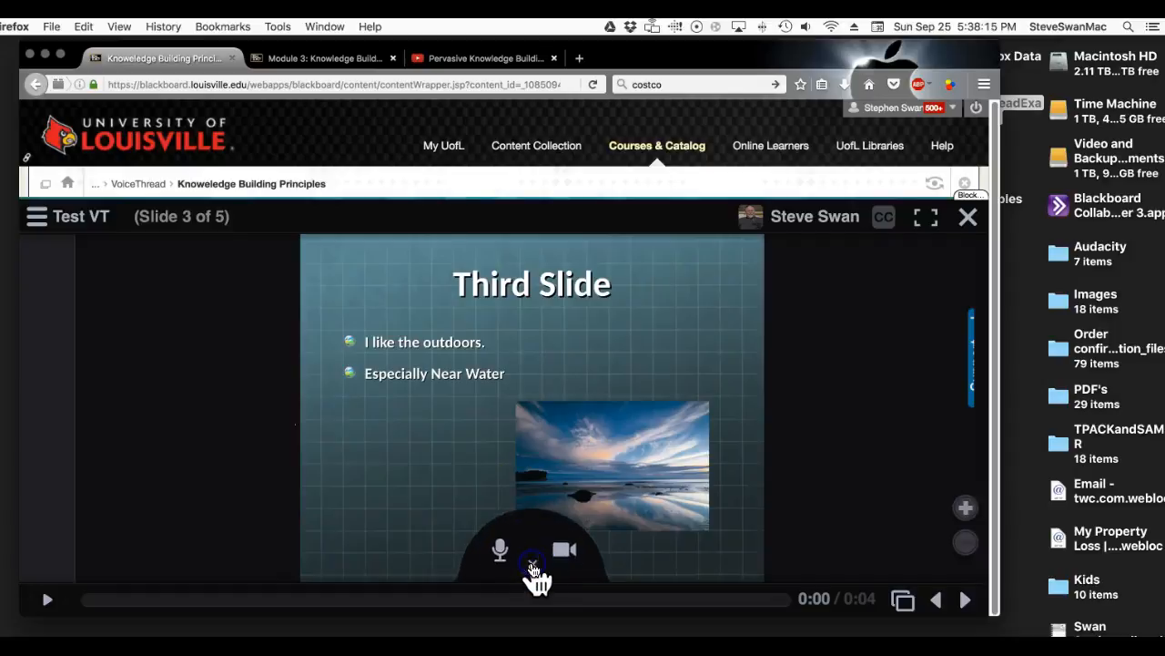
{"action": "left_click", "coordinate": [500, 553]}
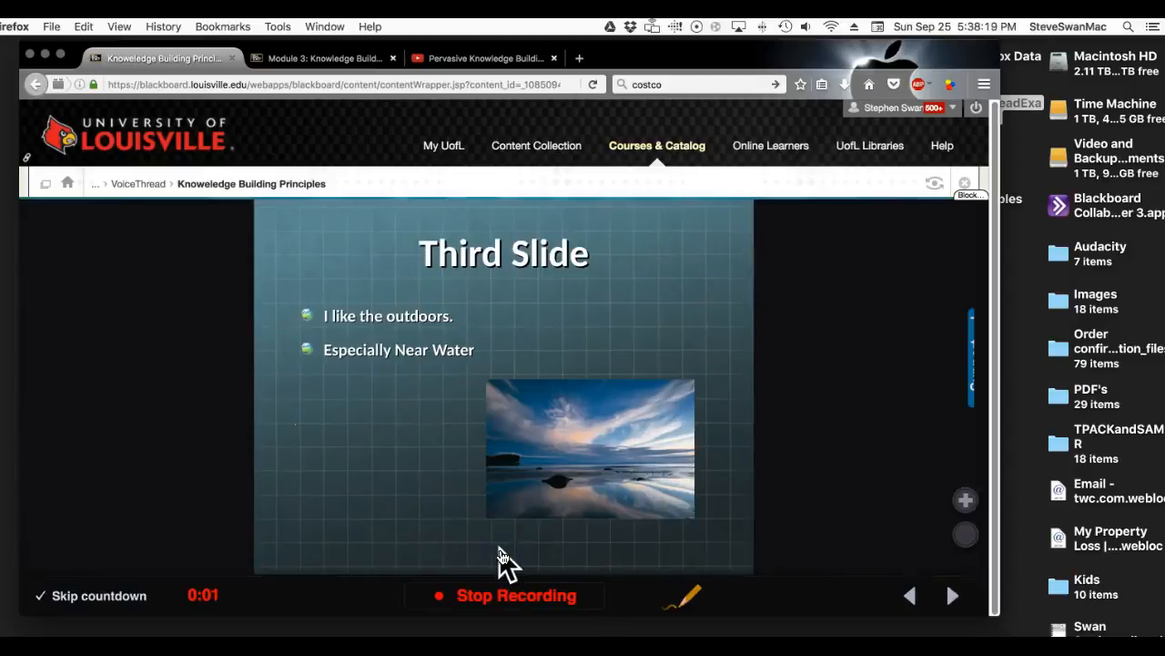
{"action": "left_click", "coordinate": [518, 596]}
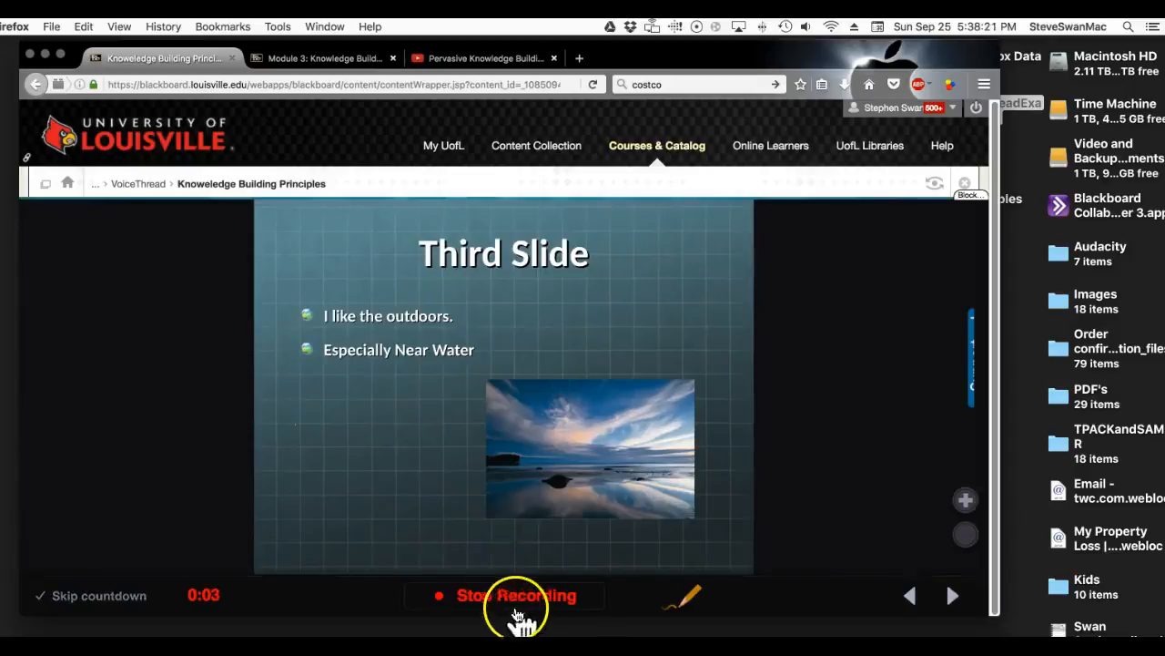
{"action": "left_click", "coordinate": [628, 597]}
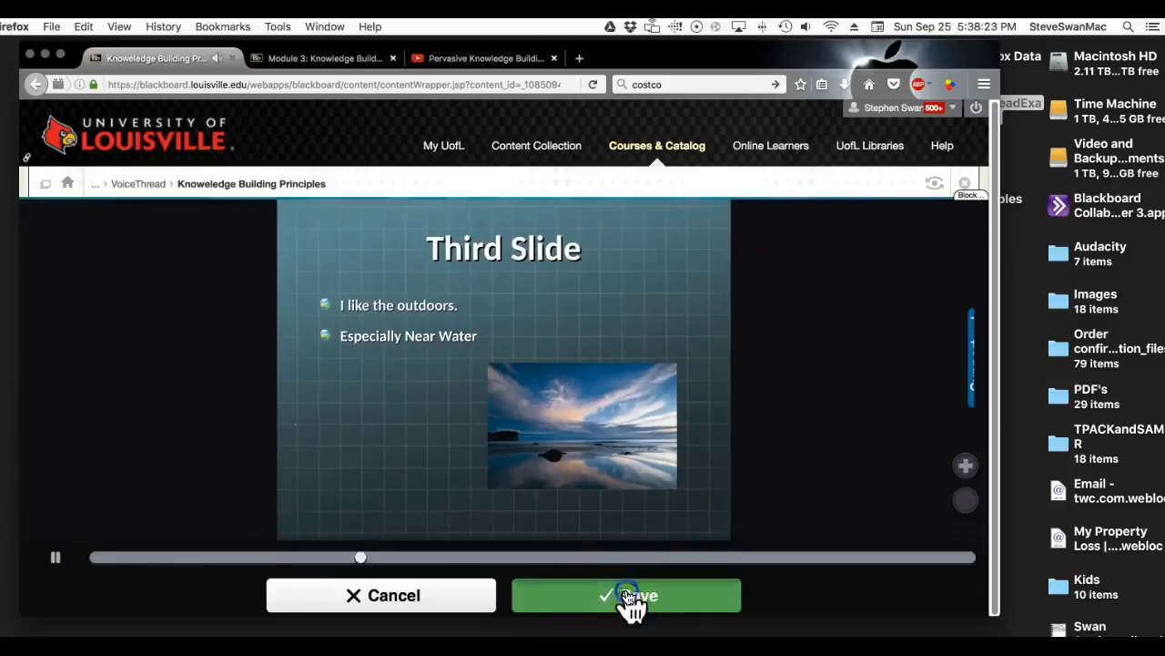
Go to the slide titled Fourth Slide and start recording a microphone comment on it
{"action": "left_click", "coordinate": [971, 604]}
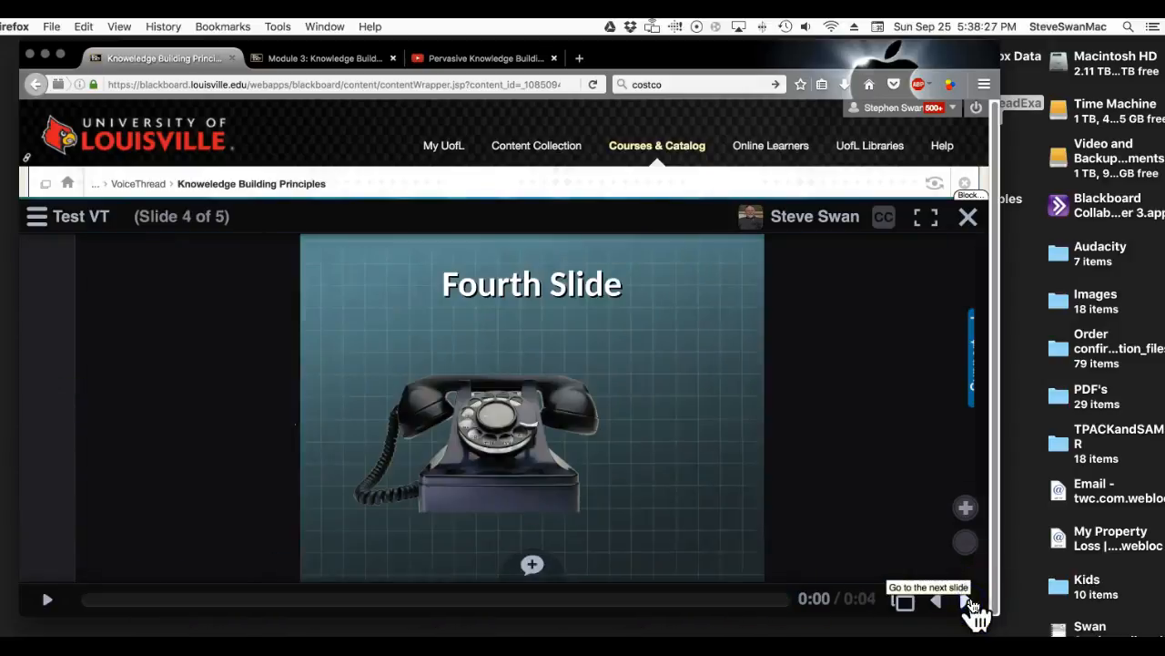
{"action": "left_click", "coordinate": [576, 570]}
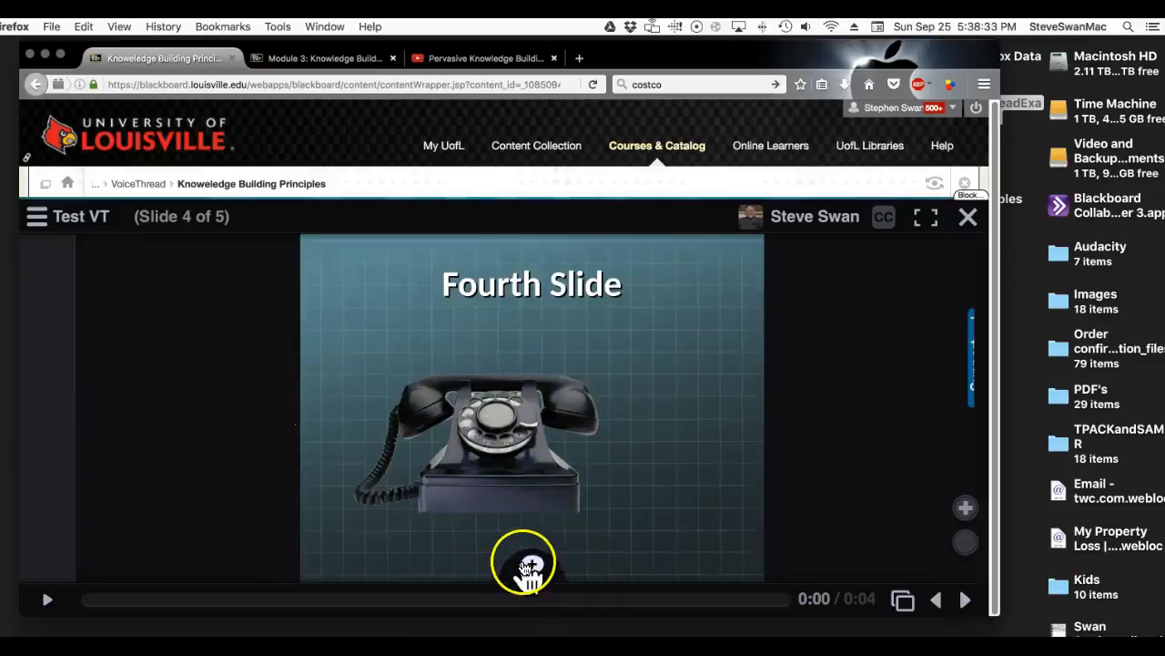
{"action": "left_click", "coordinate": [532, 564]}
{"action": "left_click", "coordinate": [502, 550]}
{"action": "left_click", "coordinate": [499, 548]}
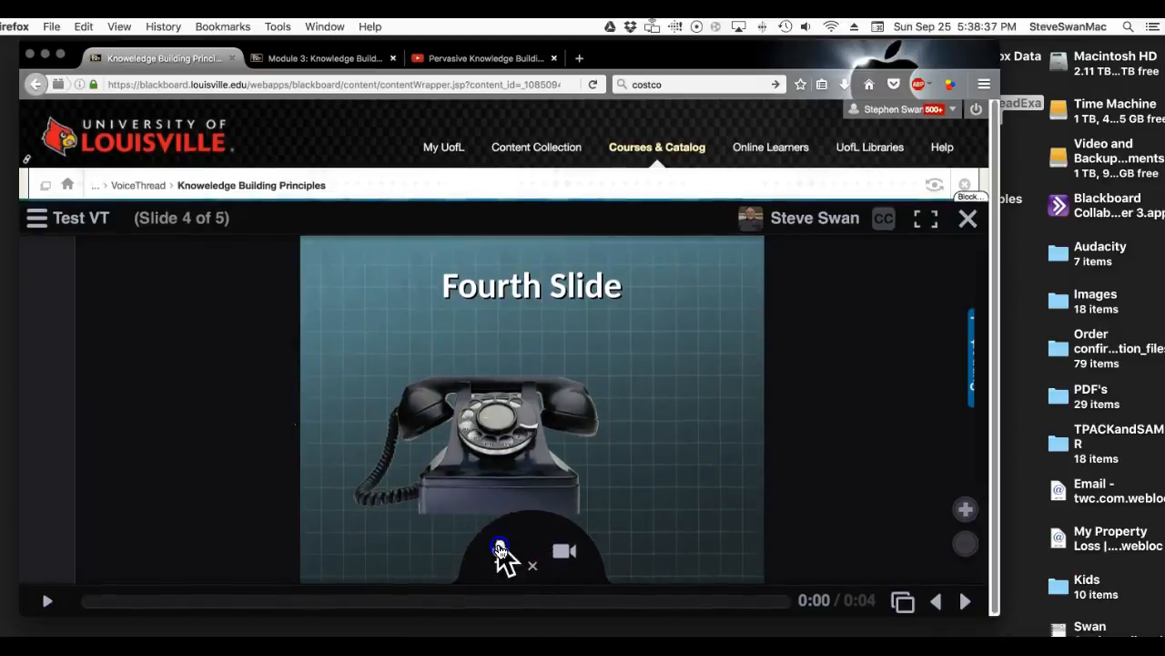
Draw freehand red pencil lines pointing at and circling around the telephone while the comment is recording
{"action": "left_click", "coordinate": [698, 605]}
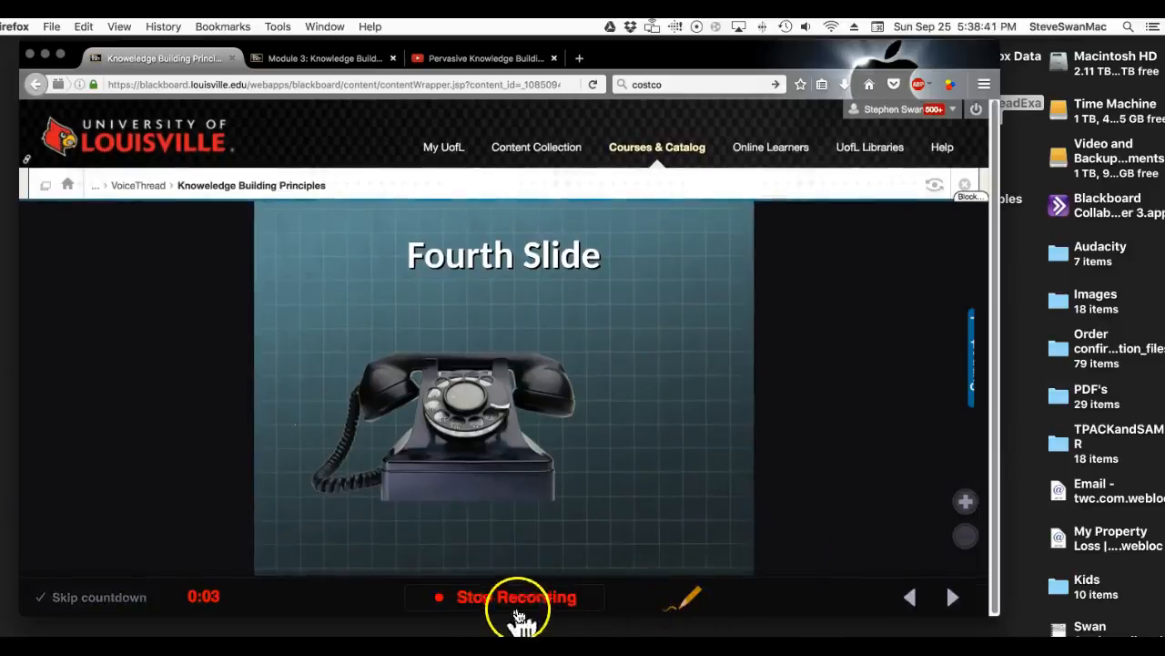
{"action": "left_click", "coordinate": [697, 598]}
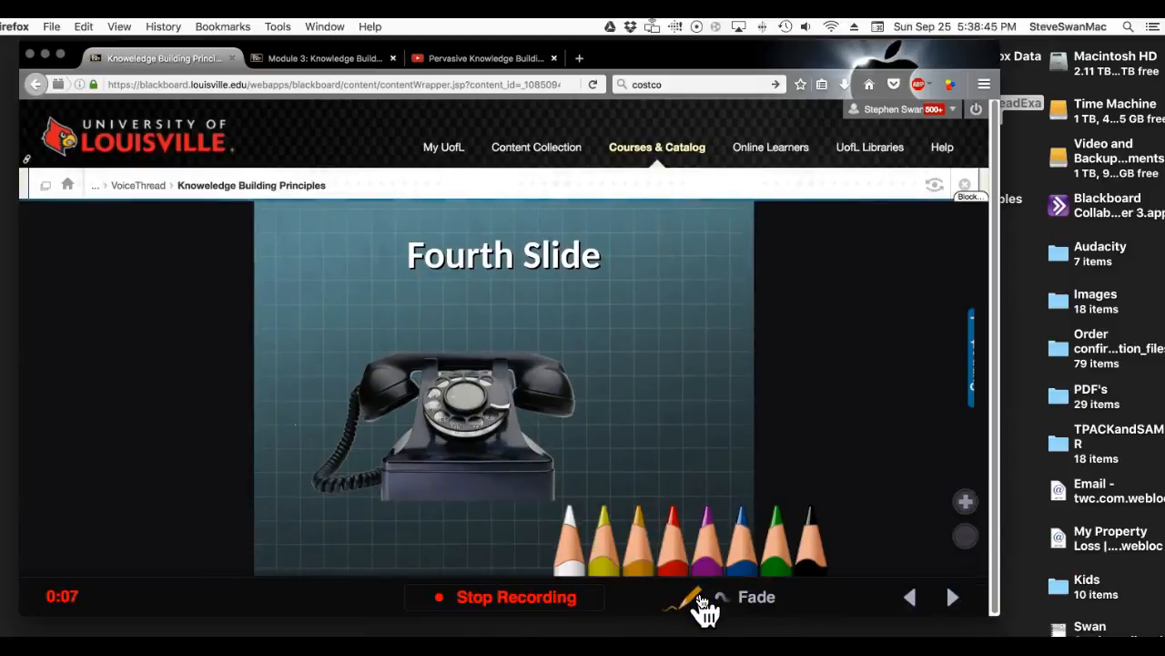
{"action": "left_click", "coordinate": [681, 576]}
{"action": "mouse_move", "coordinate": [661, 265]}
{"action": "left_mouse_down"}
{"action": "mouse_move", "coordinate": [488, 349]}
{"action": "mouse_move", "coordinate": [471, 325]}
{"action": "mouse_move", "coordinate": [466, 397]}
{"action": "mouse_move", "coordinate": [557, 407]}
{"action": "left_mouse_up"}
{"action": "left_click_drag", "start_coordinate": [296, 292], "coordinate": [405, 394]}
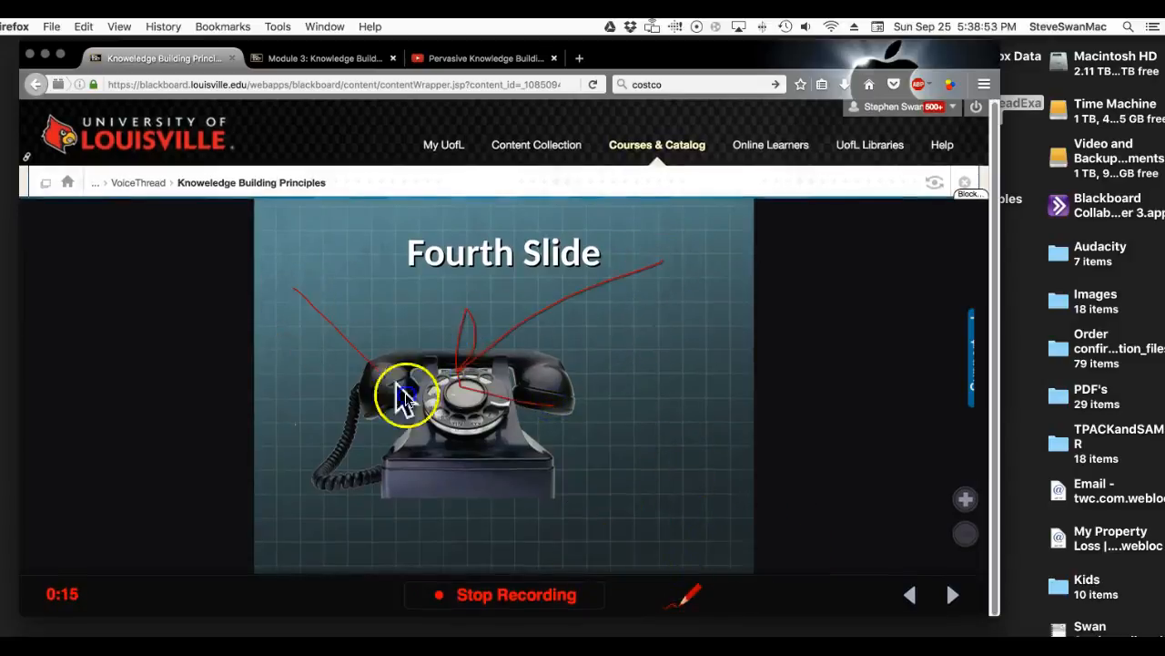
{"action": "mouse_move", "coordinate": [409, 410]}
{"action": "left_mouse_down"}
{"action": "mouse_move", "coordinate": [519, 373]}
{"action": "mouse_move", "coordinate": [472, 478]}
{"action": "mouse_move", "coordinate": [316, 360]}
{"action": "mouse_move", "coordinate": [432, 371]}
{"action": "mouse_move", "coordinate": [486, 458]}
{"action": "mouse_move", "coordinate": [362, 369]}
{"action": "left_mouse_up"}
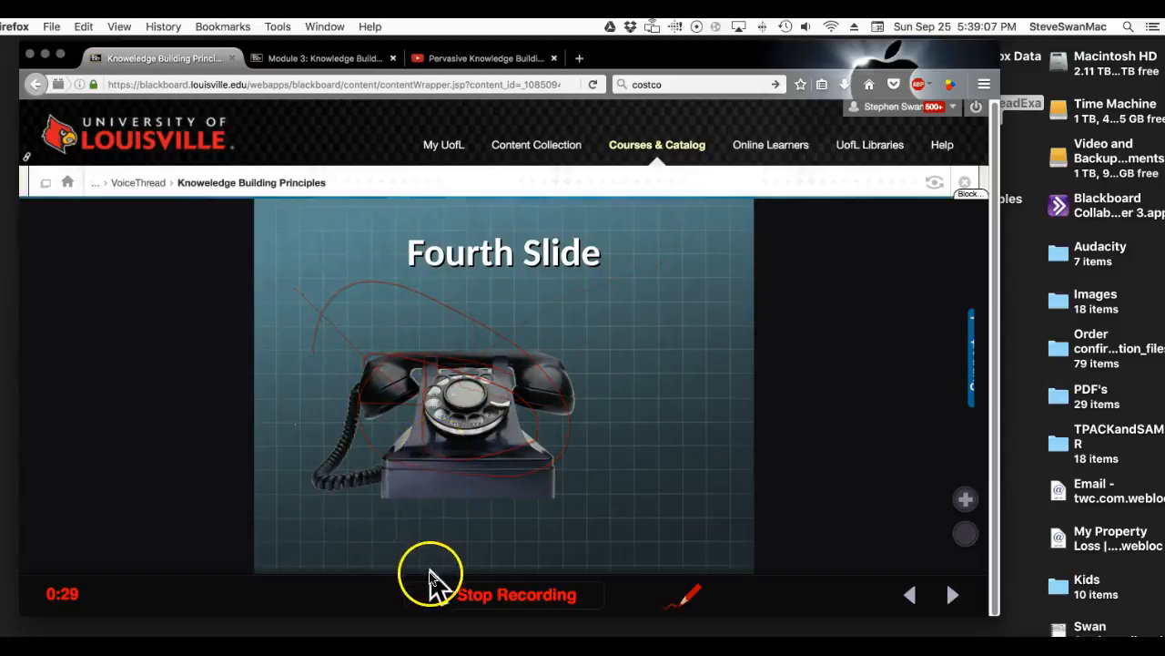
Stop the recording on the Fourth Slide and save the annotated comment
{"action": "left_click", "coordinate": [508, 593]}
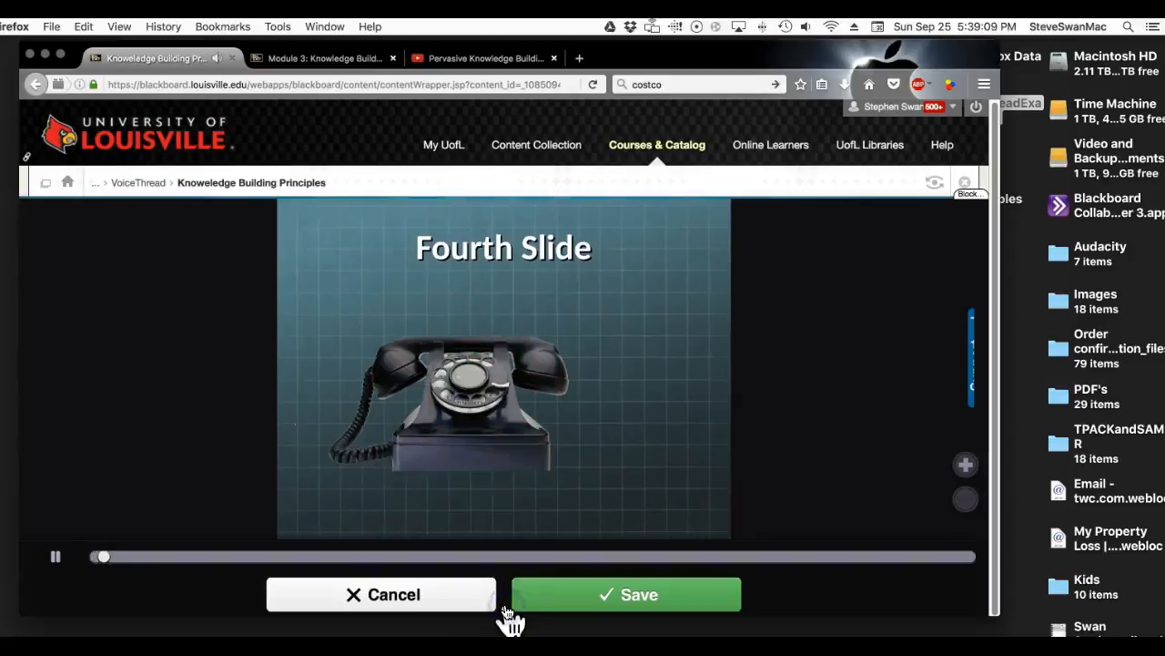
{"action": "left_click", "coordinate": [559, 605]}
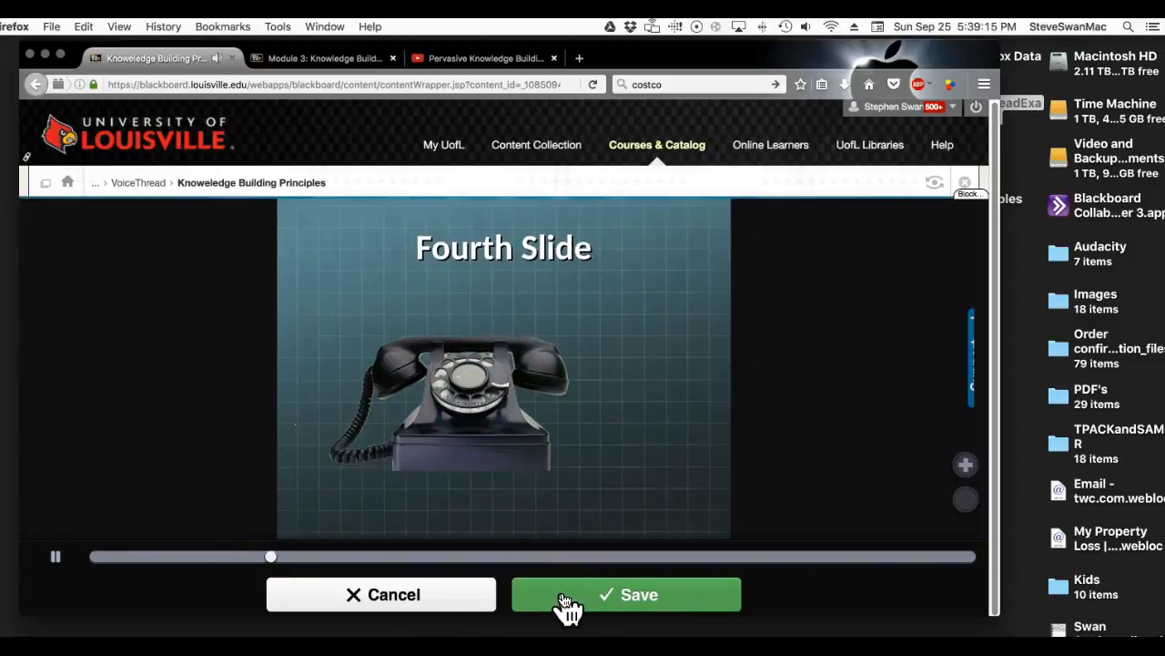
{"action": "left_click", "coordinate": [565, 603]}
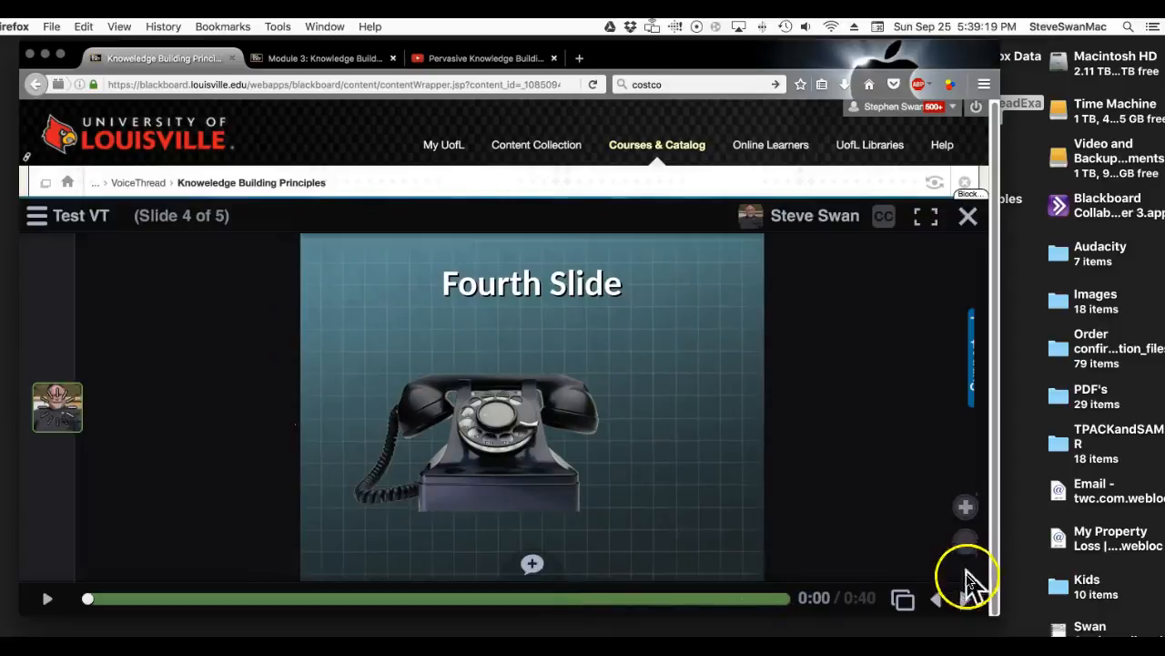
Go to the slide titled Fifth Slide, record a microphone comment on it and save the comment
{"action": "left_click", "coordinate": [965, 598]}
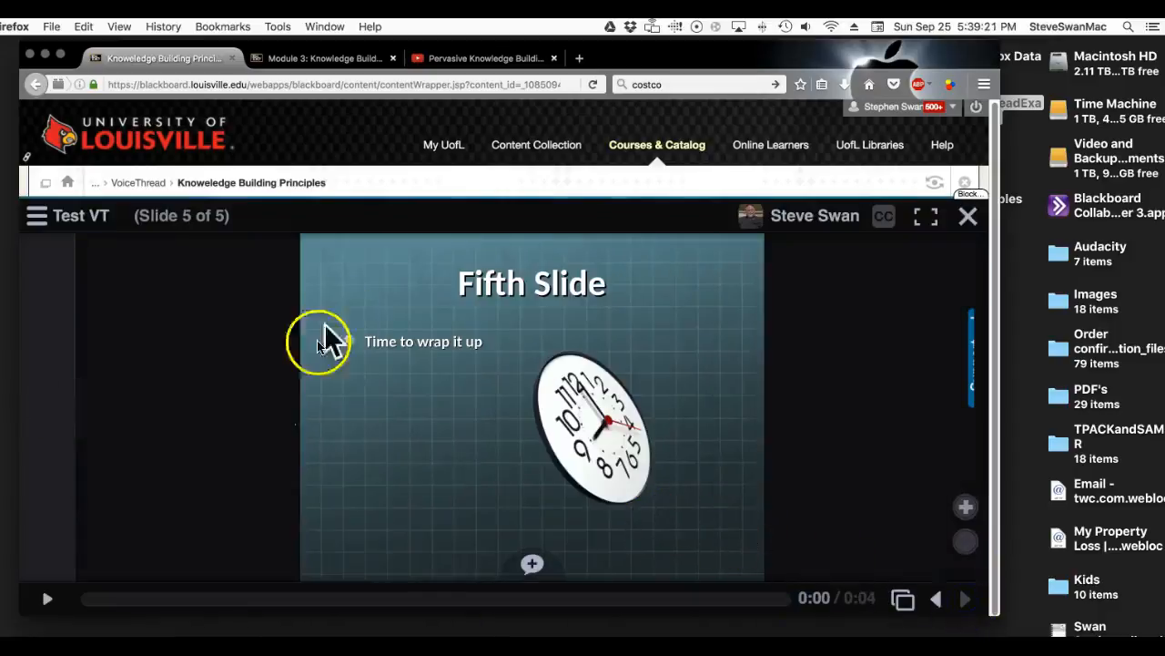
{"action": "left_click", "coordinate": [530, 554]}
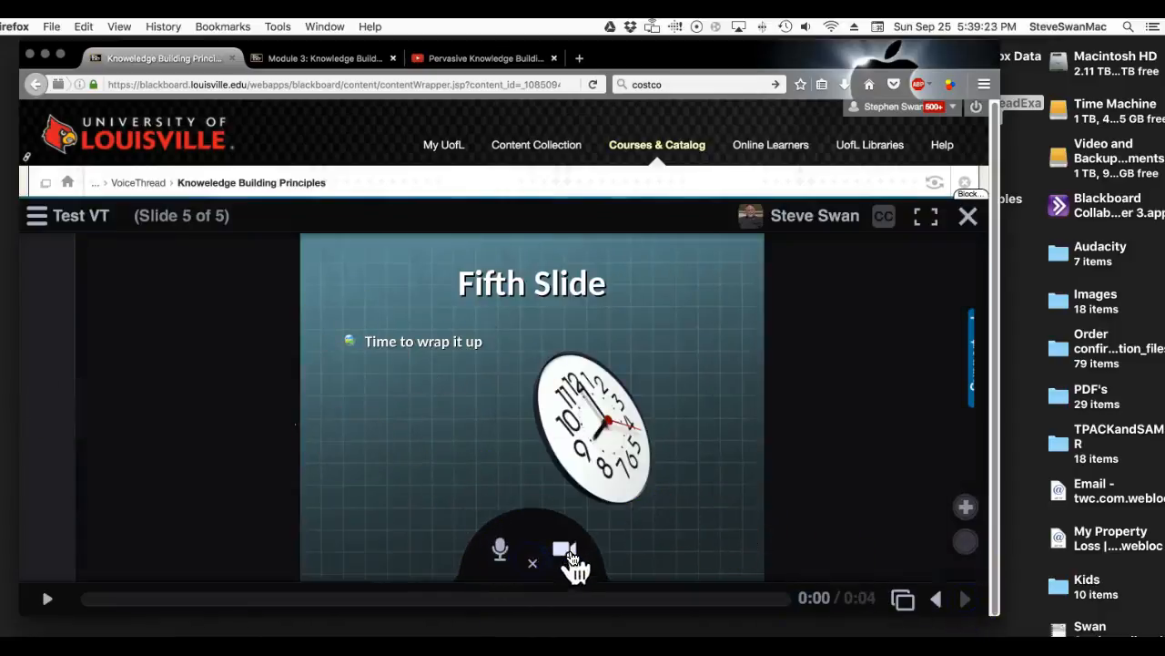
{"action": "left_click", "coordinate": [503, 551]}
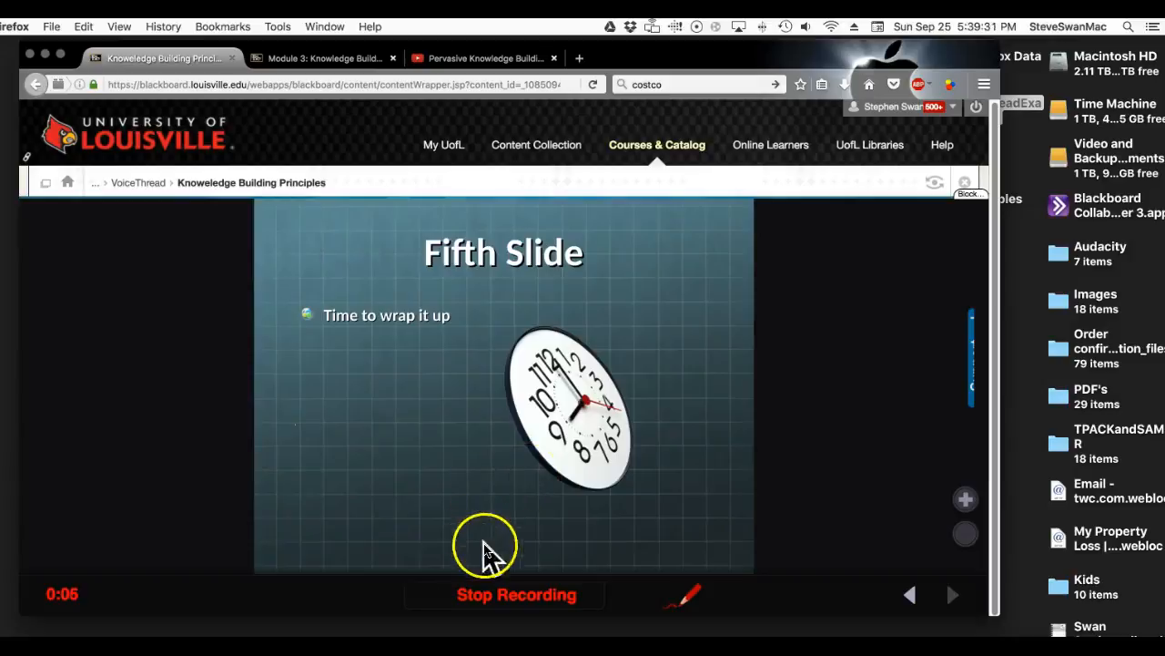
{"action": "left_click", "coordinate": [503, 600]}
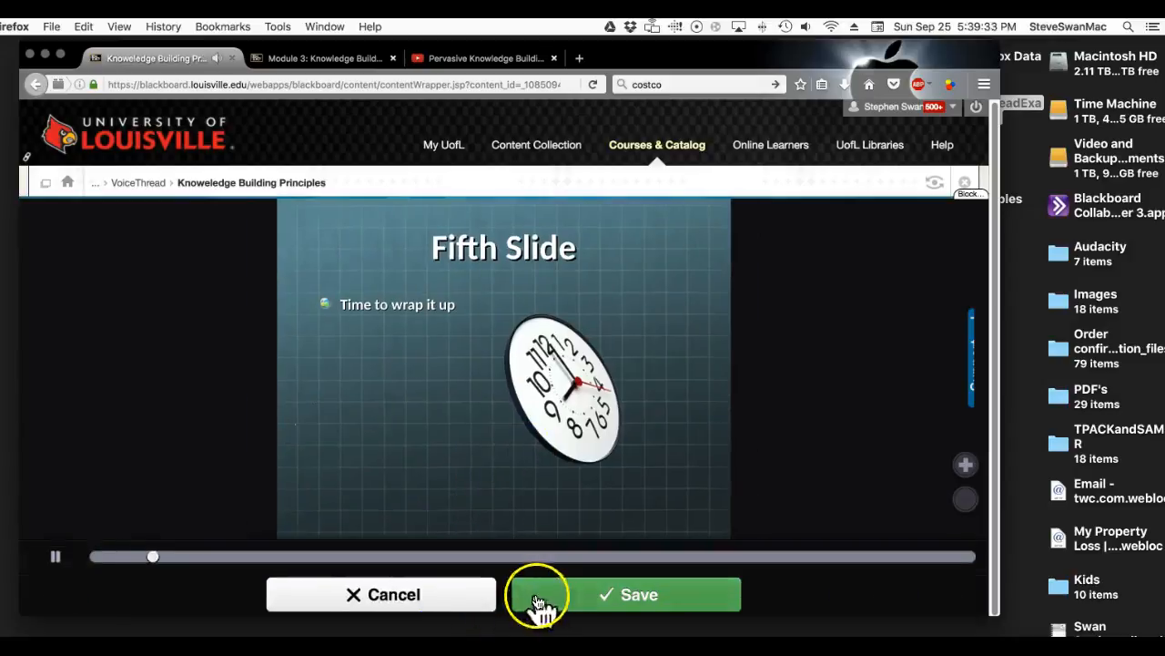
{"action": "left_click", "coordinate": [590, 598]}
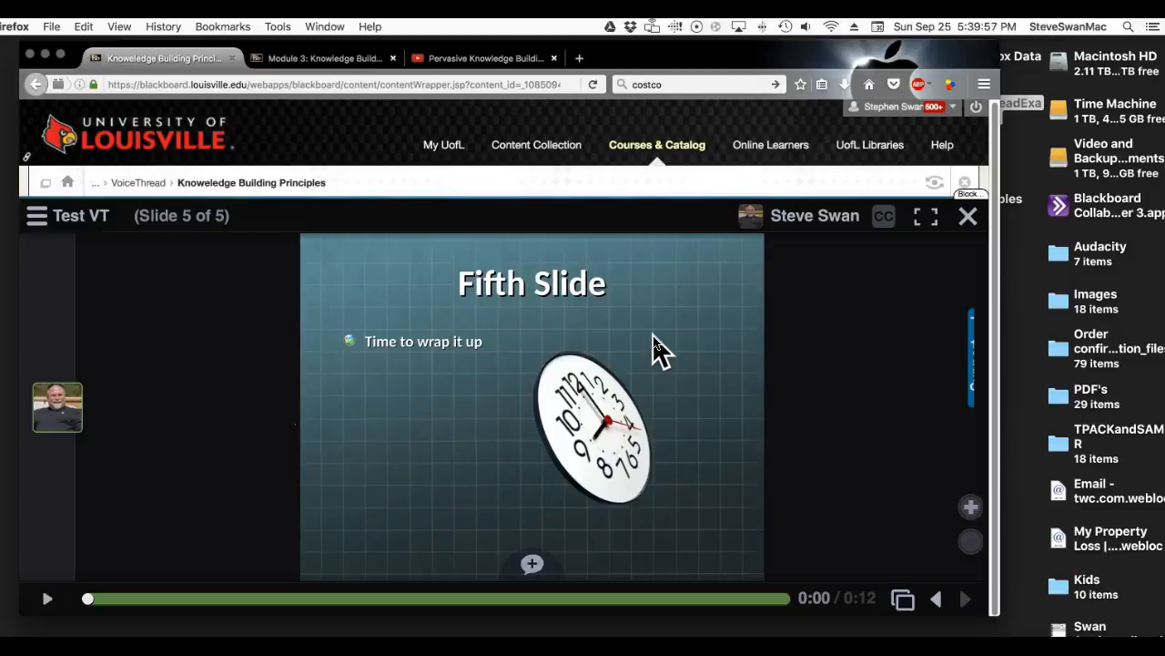
Close the slide player, review the Title/Description, Playback Options and Cover Art settings of Test VT, and save the thread settings
{"action": "left_click", "coordinate": [967, 218]}
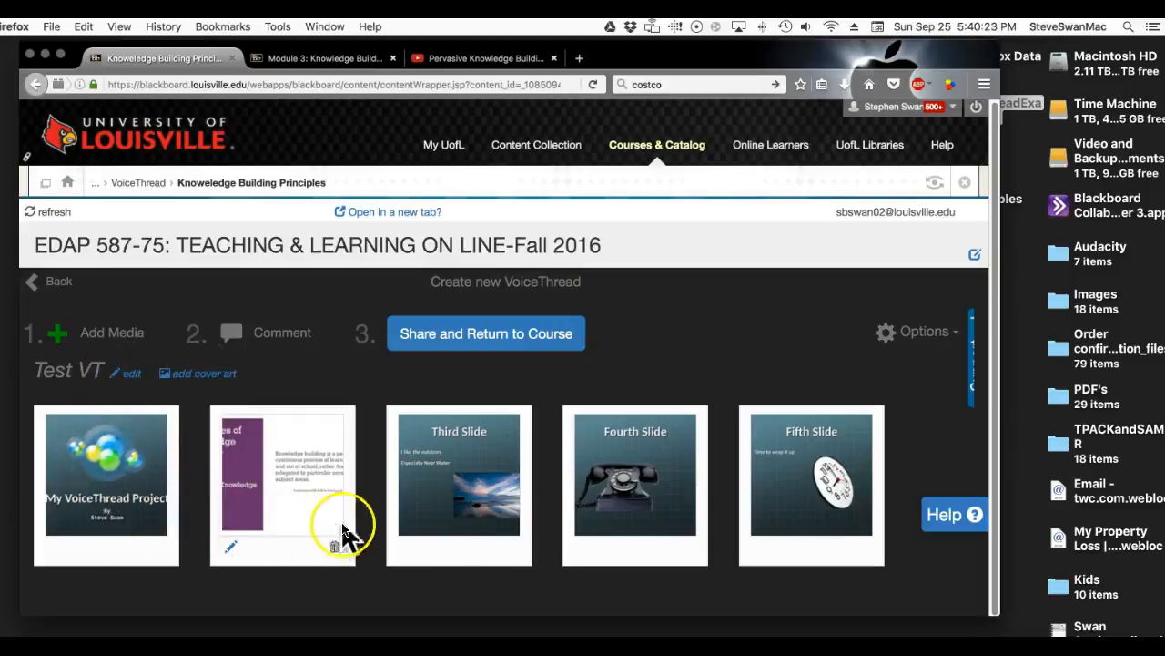
{"action": "left_click", "coordinate": [128, 377]}
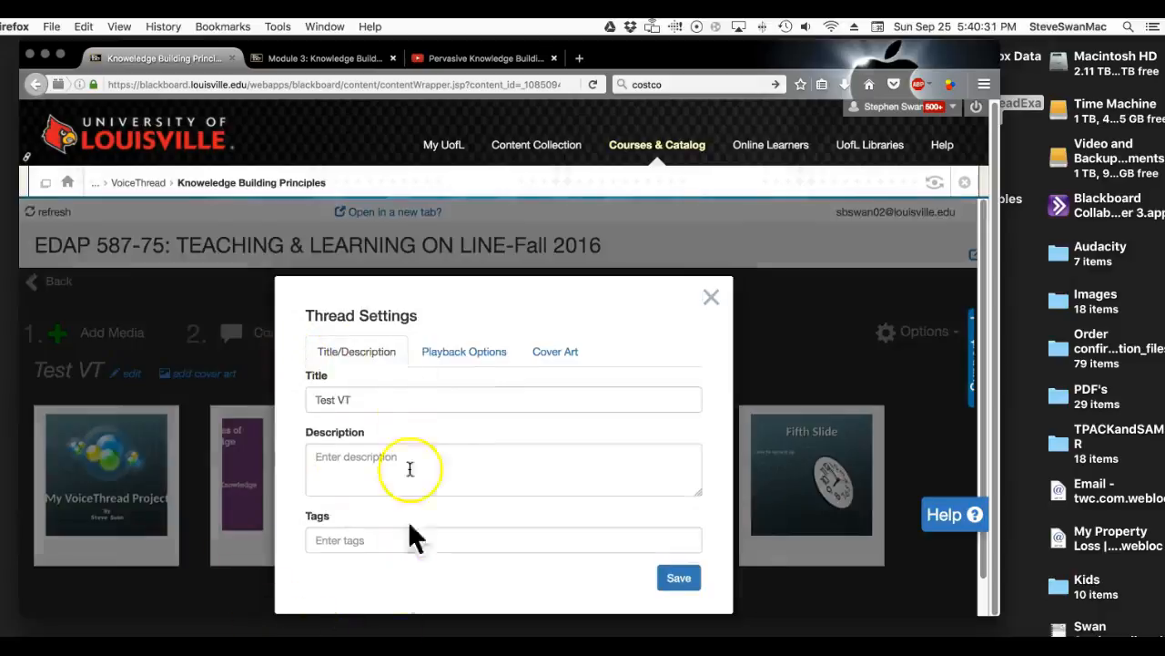
{"action": "left_click", "coordinate": [454, 349]}
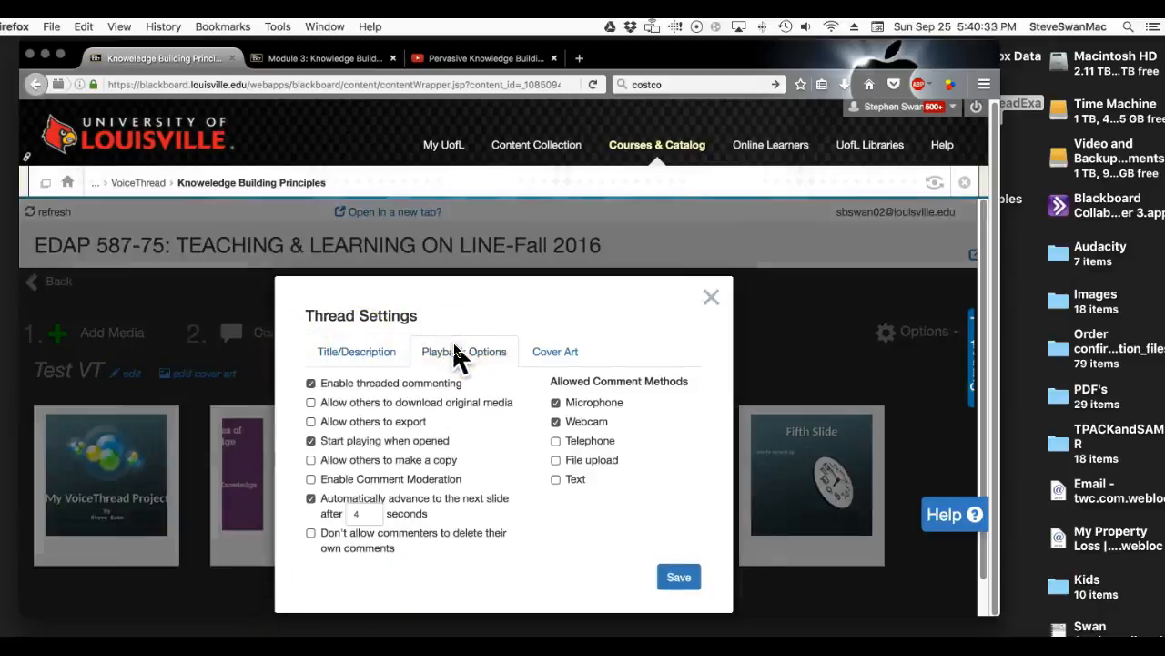
{"action": "left_click", "coordinate": [558, 350]}
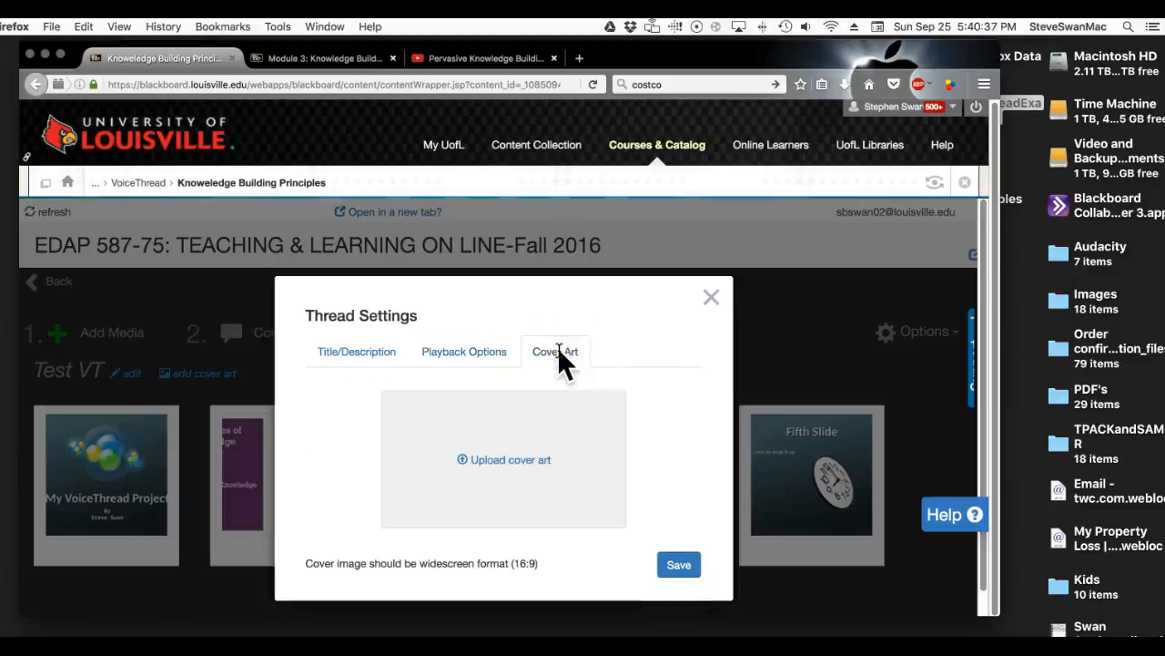
{"action": "left_click", "coordinate": [466, 355]}
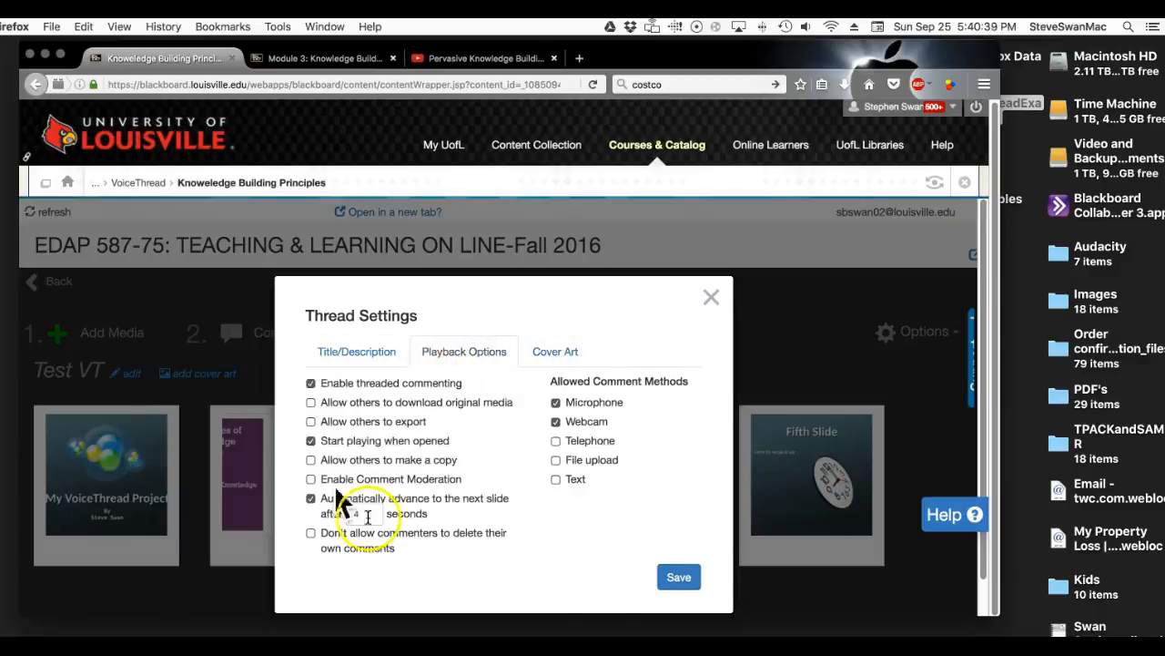
{"action": "left_click", "coordinate": [682, 579]}
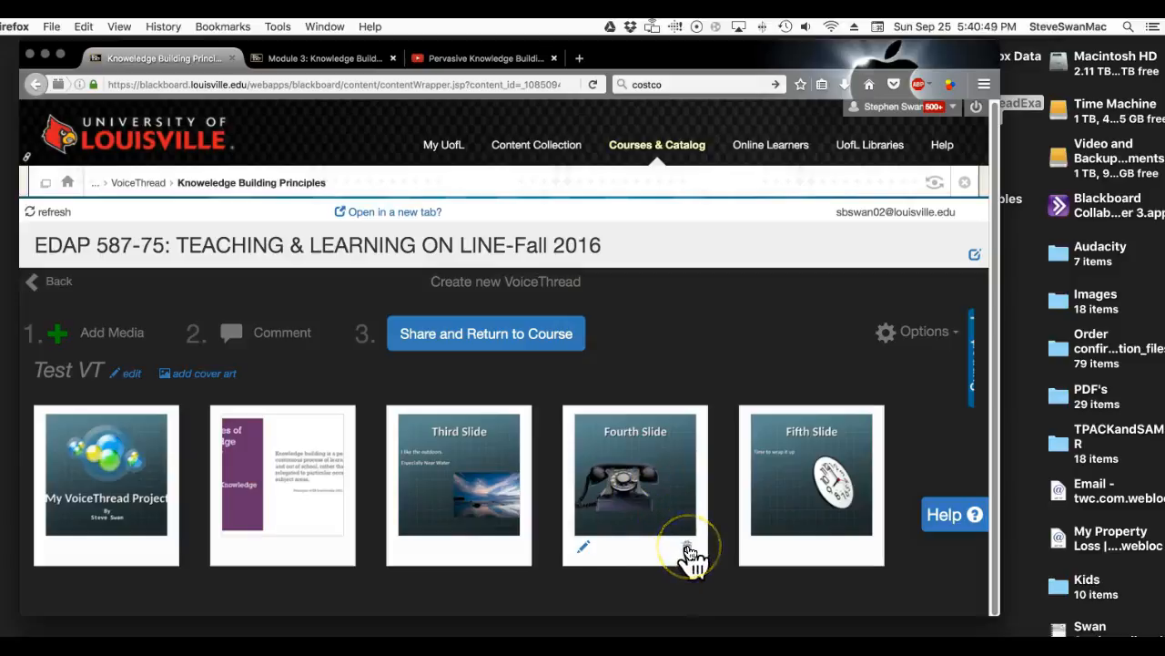
Delete the slide titled Third Slide together with its comments
{"action": "mouse_move", "coordinate": [841, 547]}
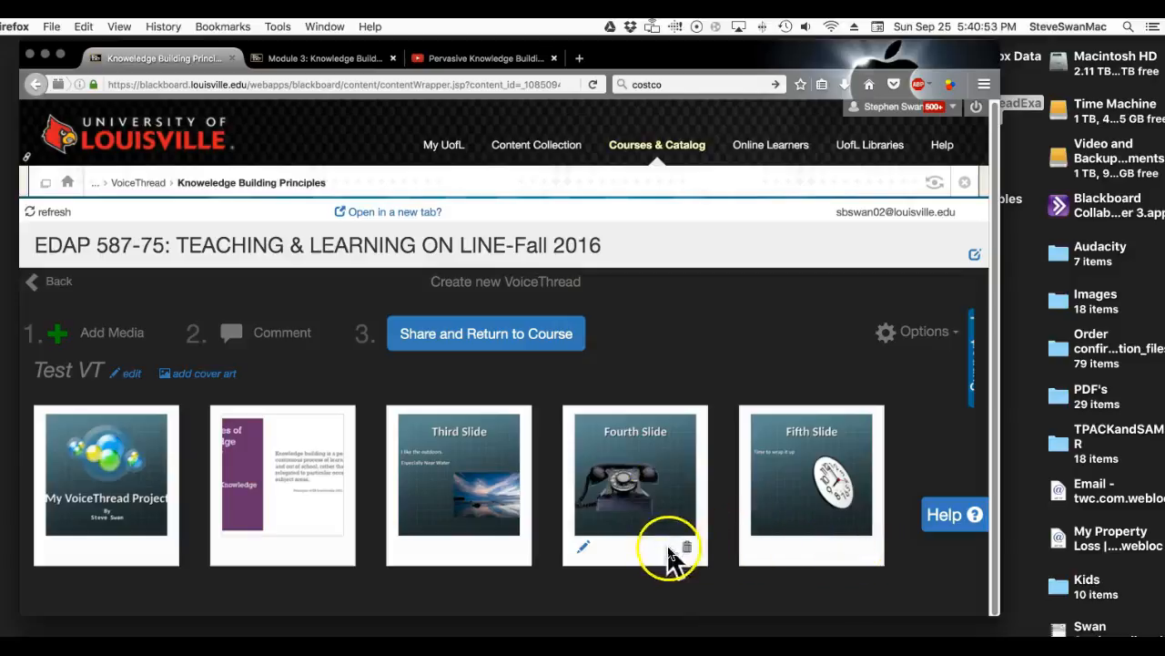
{"action": "left_click", "coordinate": [511, 555]}
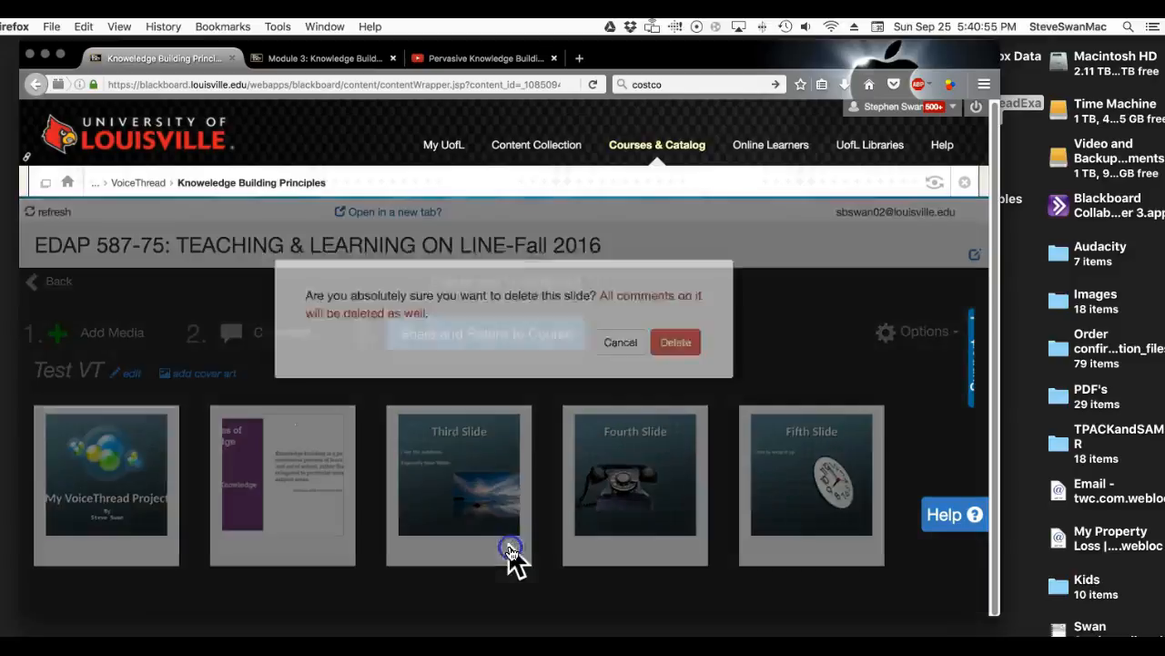
{"action": "left_click", "coordinate": [662, 363]}
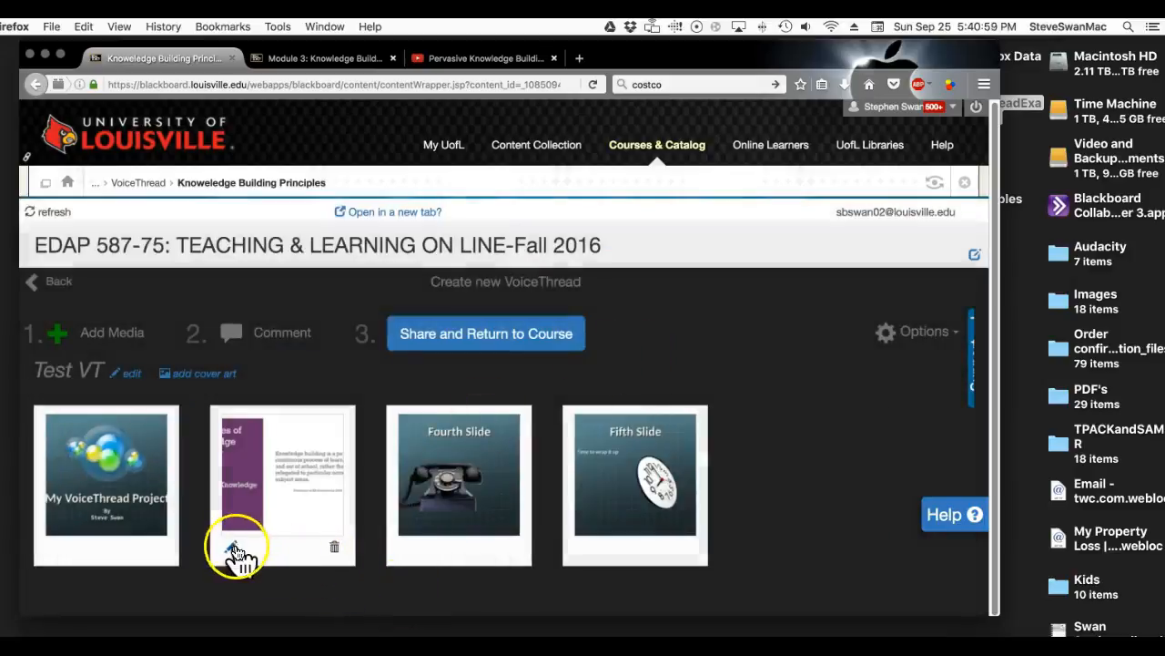
Examine the Title and Links to fields of the knowledge building video slide, view its YouTube source page, and close the page editor without saving
{"action": "left_click", "coordinate": [234, 547]}
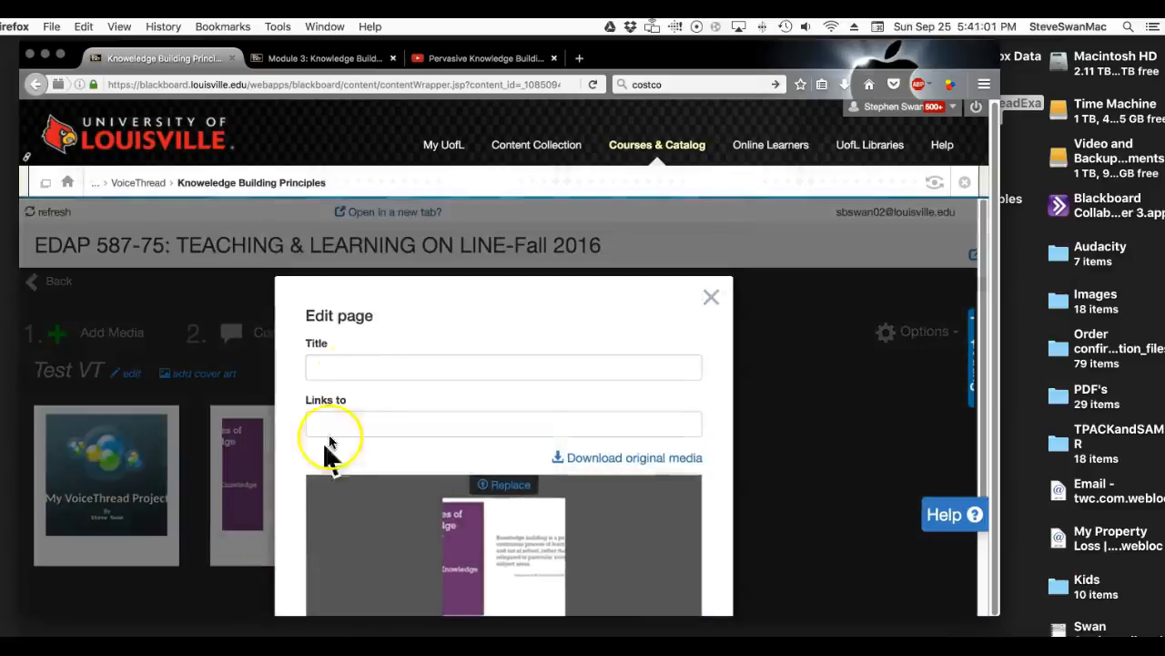
{"action": "left_click", "coordinate": [352, 362]}
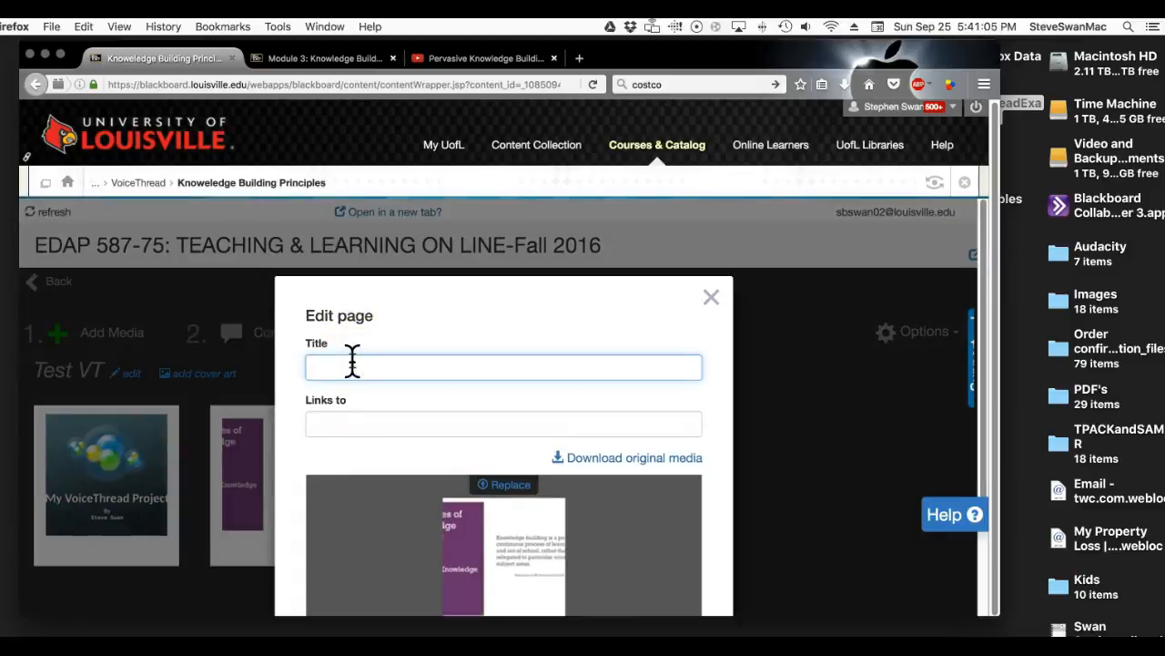
{"action": "left_click", "coordinate": [317, 424]}
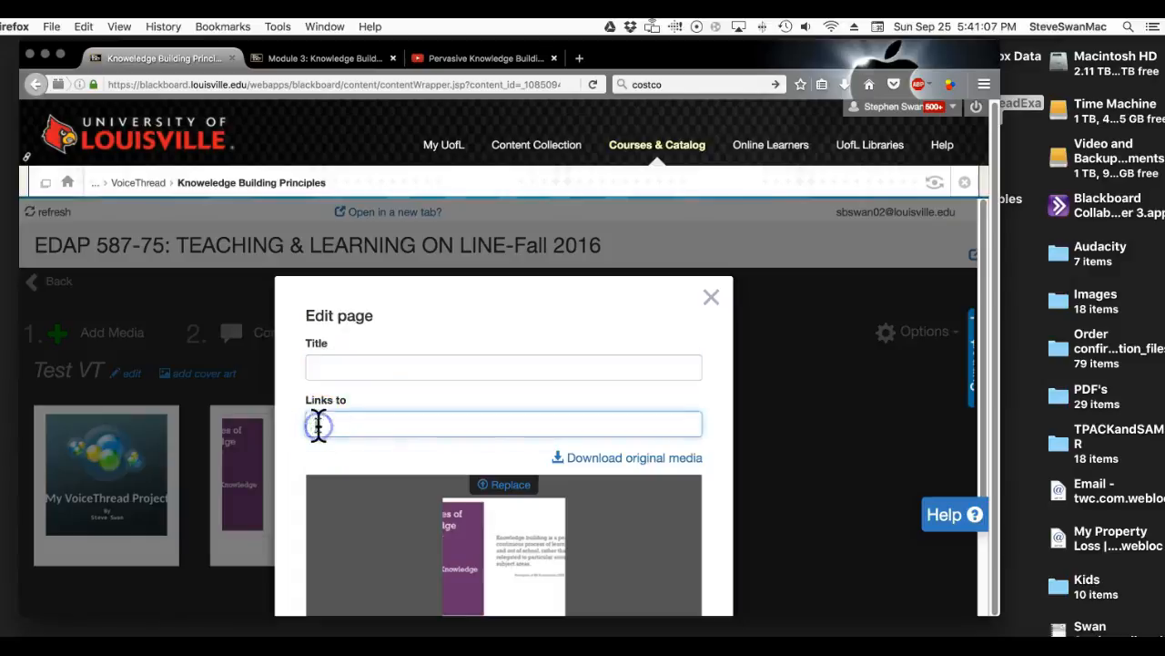
{"action": "left_click", "coordinate": [339, 423]}
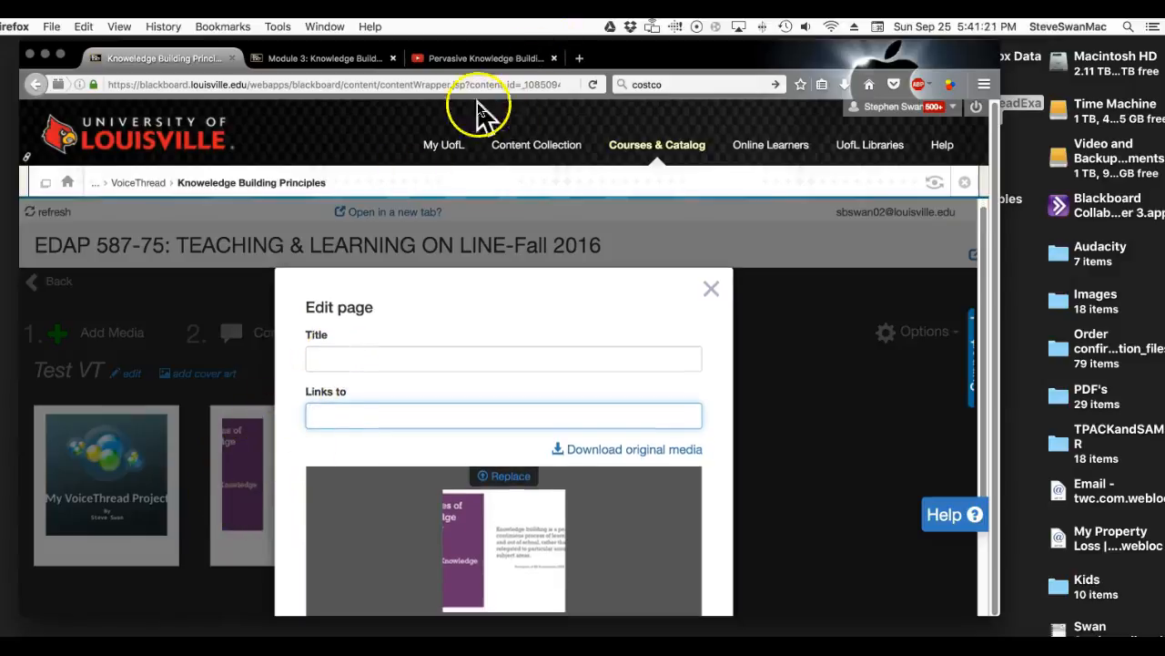
{"action": "left_click", "coordinate": [483, 58]}
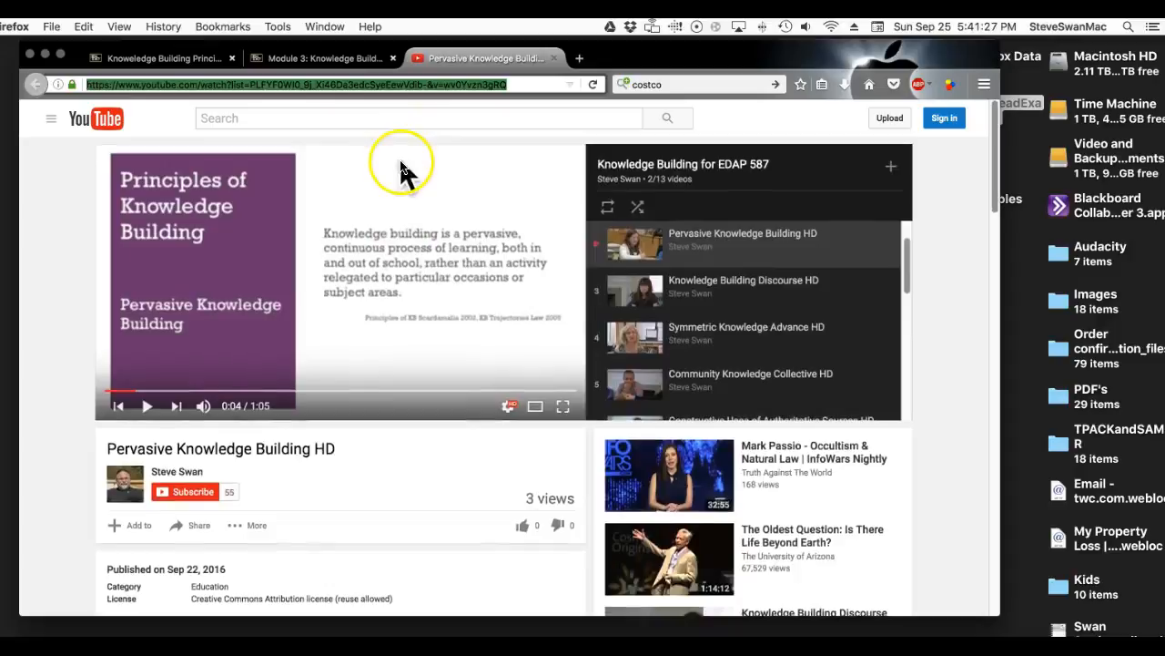
{"action": "left_click", "coordinate": [273, 61]}
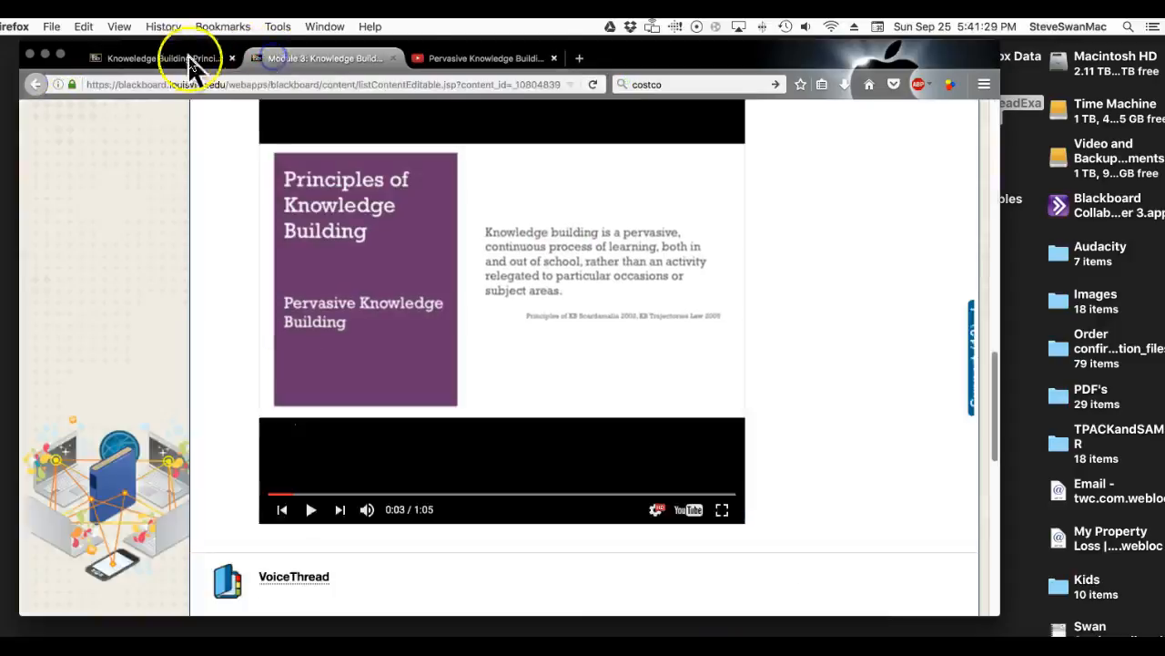
{"action": "left_click", "coordinate": [177, 56]}
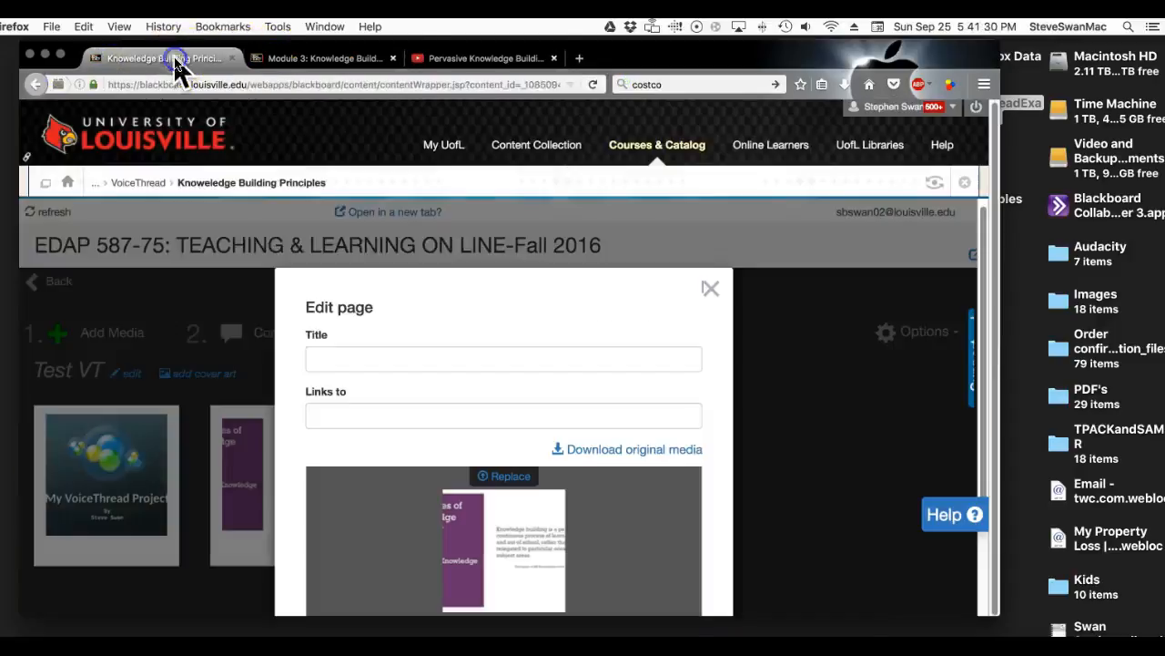
{"action": "left_click", "coordinate": [383, 417]}
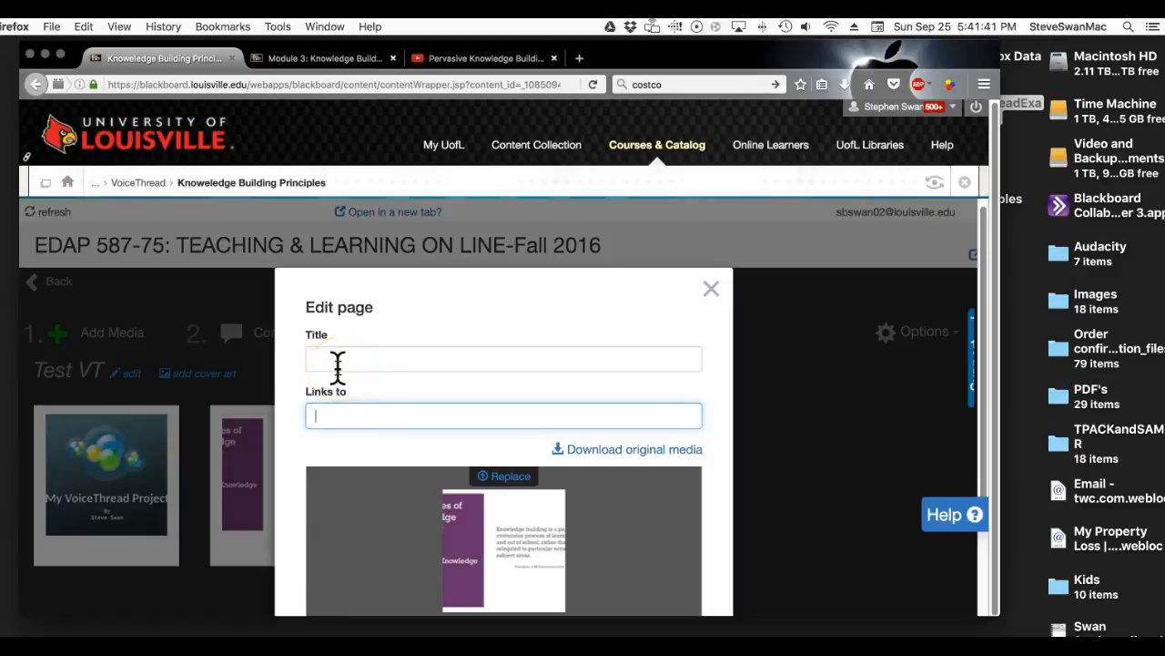
{"action": "left_click", "coordinate": [711, 289]}
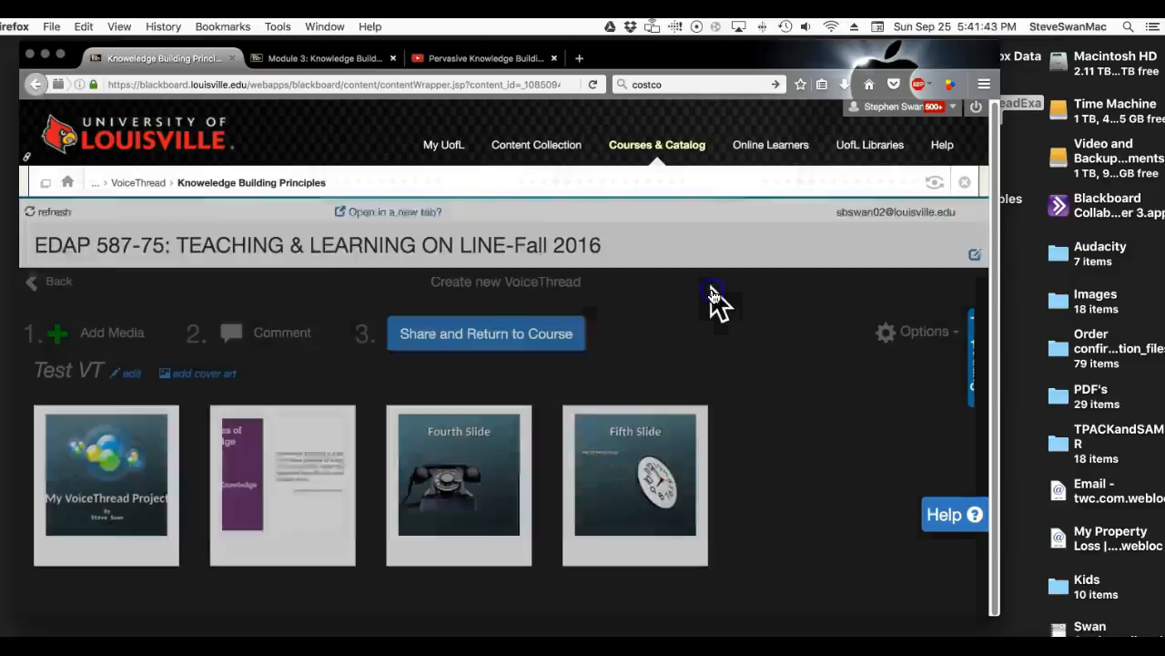
Share Test VT with the EDAP 587-75 course, allowing others to view and comment
{"action": "left_click", "coordinate": [519, 337]}
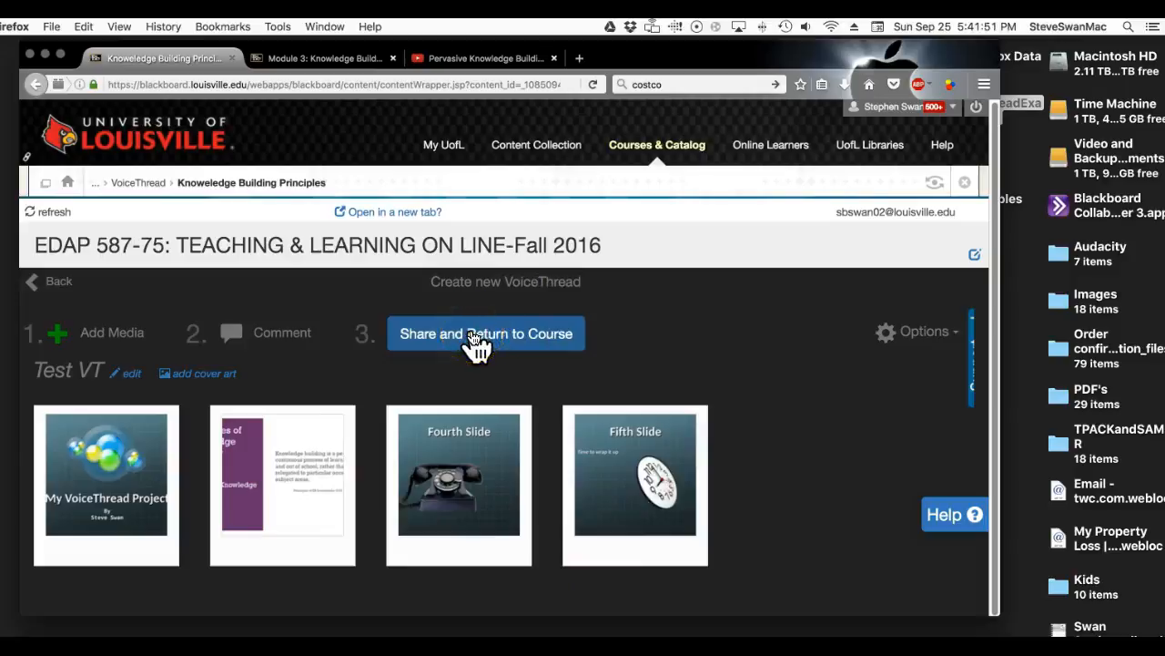
{"action": "left_click", "coordinate": [475, 341]}
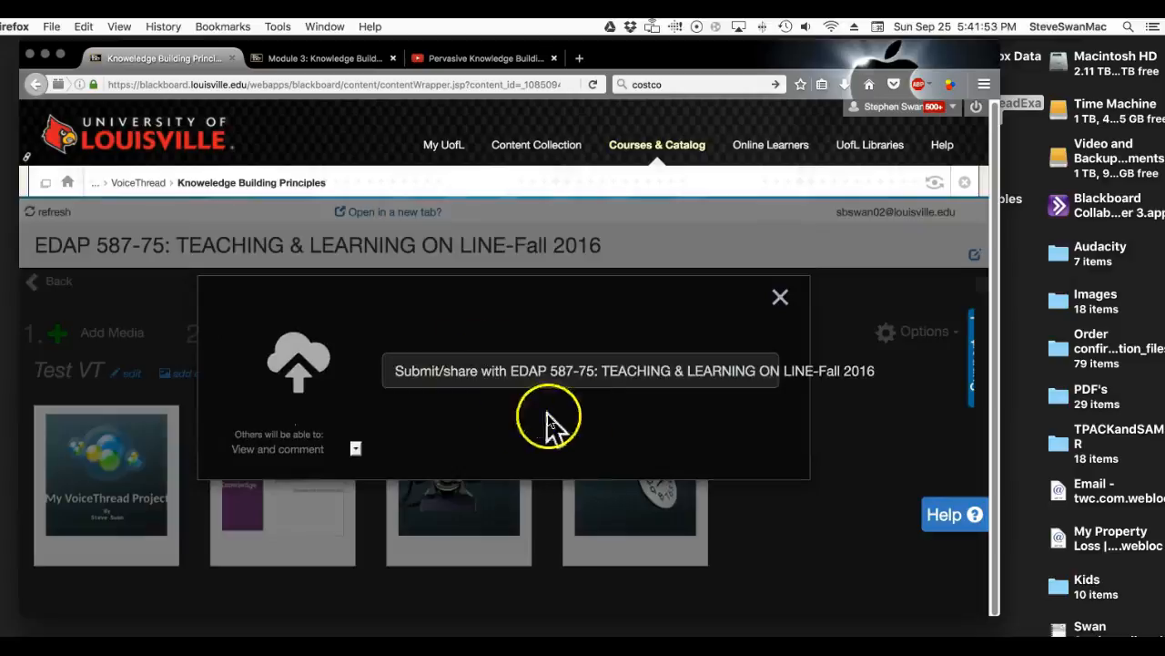
{"action": "left_click", "coordinate": [355, 449]}
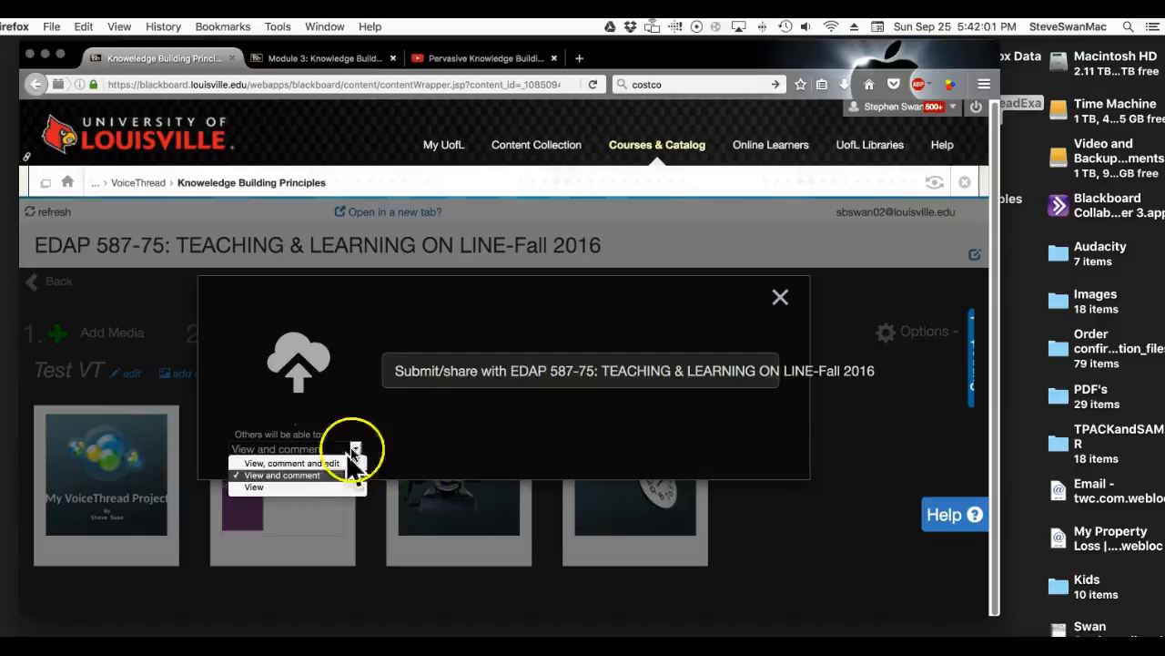
{"action": "left_click", "coordinate": [329, 476]}
{"action": "left_click", "coordinate": [502, 377]}
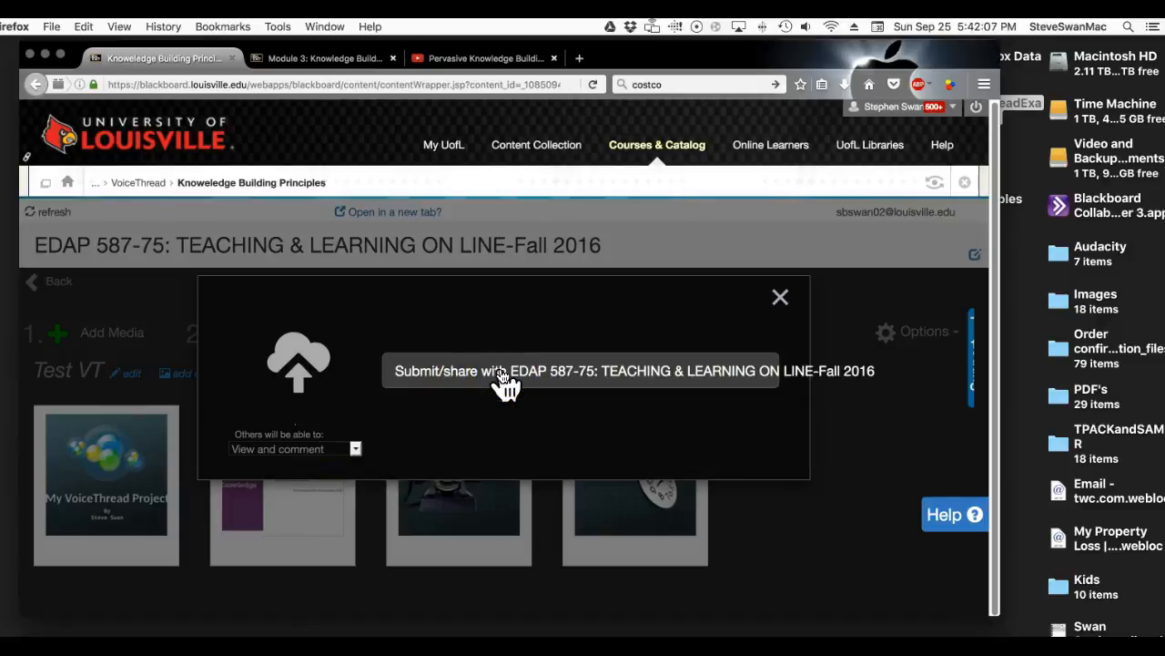
{"action": "left_click", "coordinate": [501, 375]}
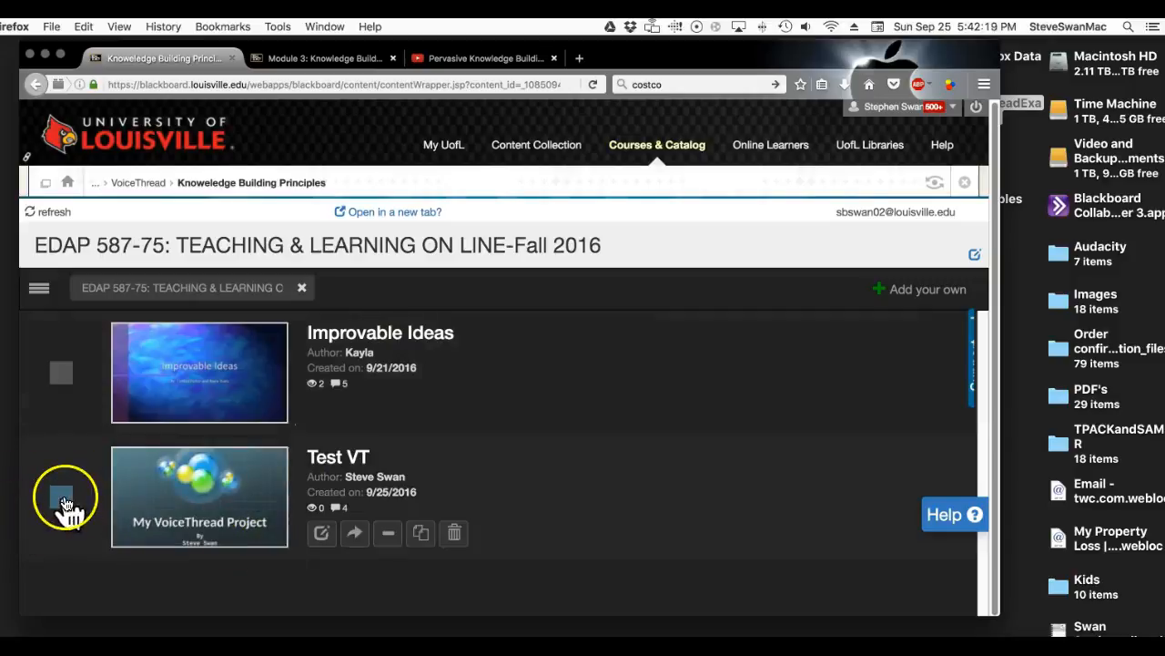
Reopen Test VT in the slide editor and return to the course's VoiceThread list
{"action": "left_click", "coordinate": [323, 534]}
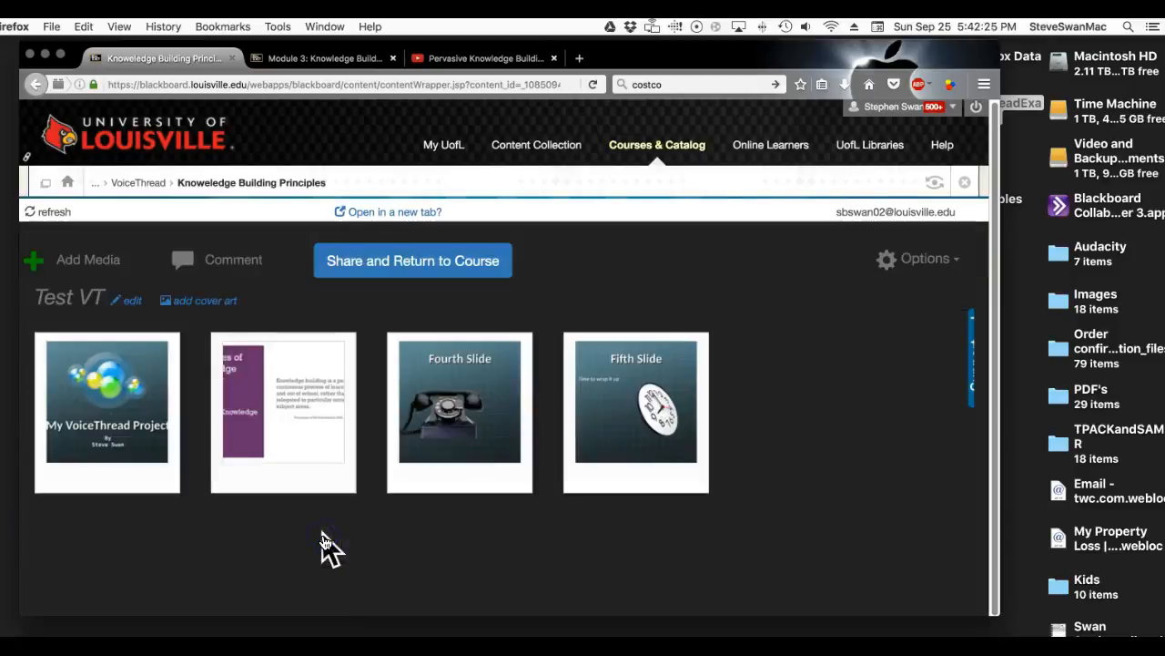
{"action": "left_click", "coordinate": [355, 266]}
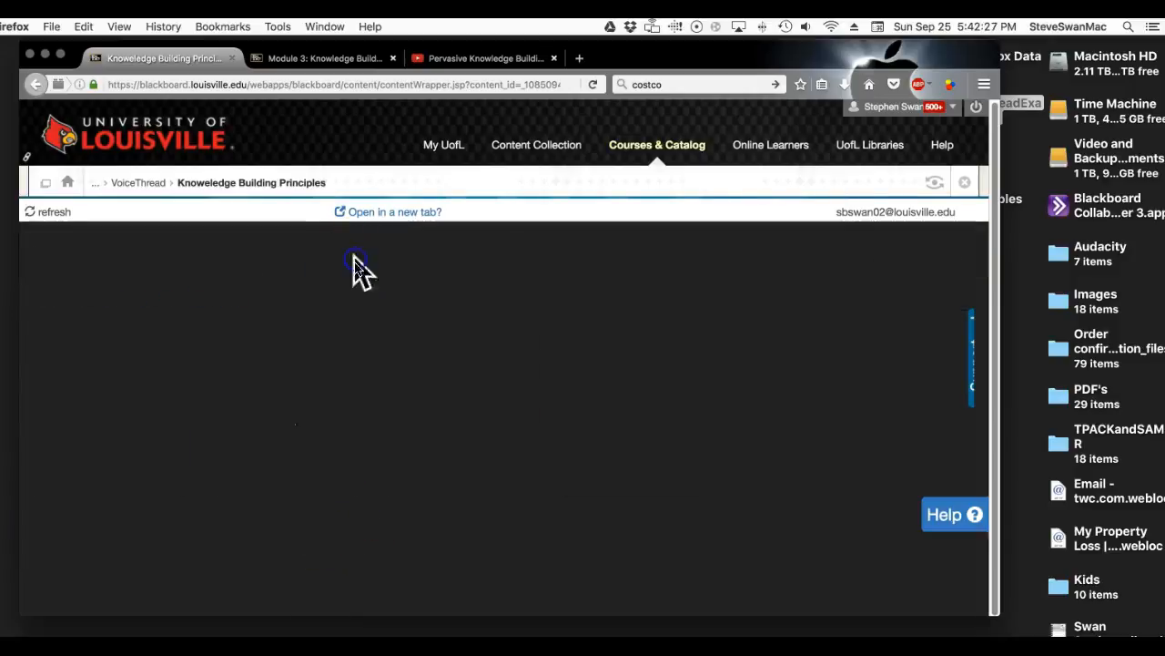
Open the secure sharing options of Test VT and show the individual contacts instead of the groups
{"action": "mouse_move", "coordinate": [362, 537]}
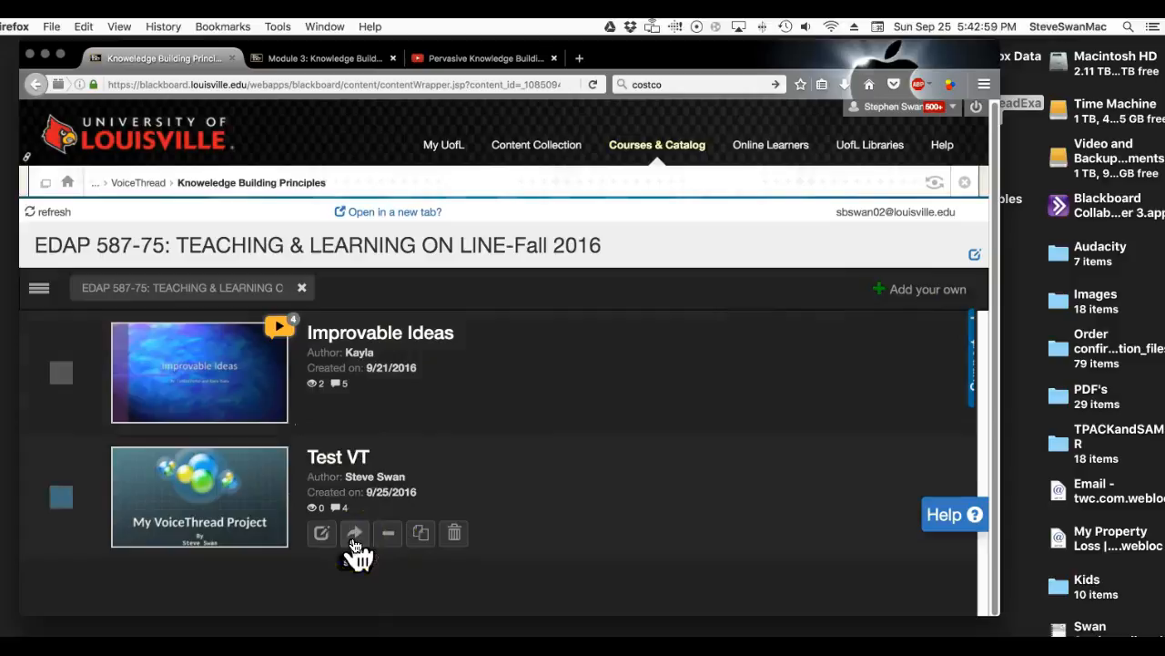
{"action": "left_click", "coordinate": [344, 546]}
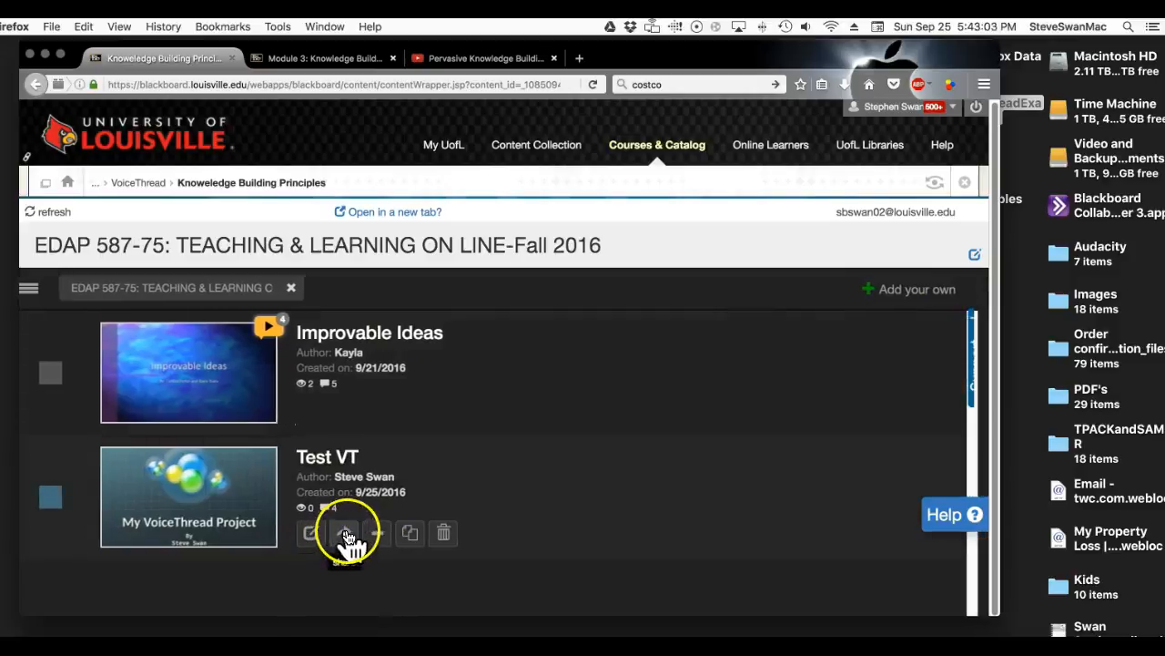
{"action": "left_click", "coordinate": [347, 536]}
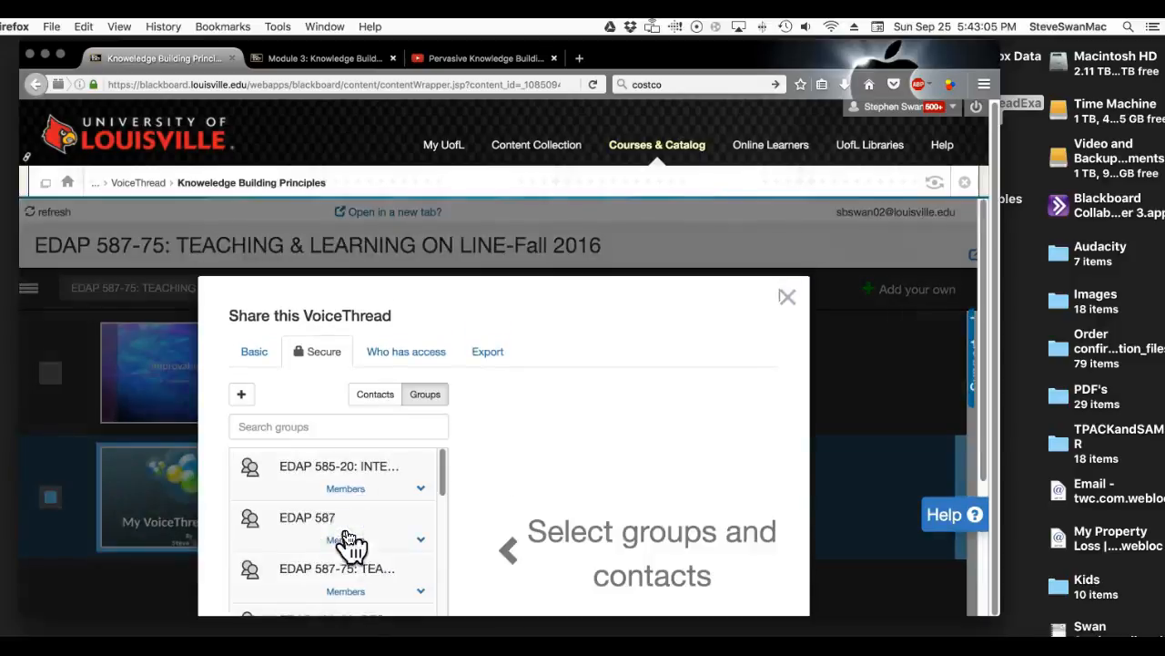
{"action": "left_click", "coordinate": [375, 398]}
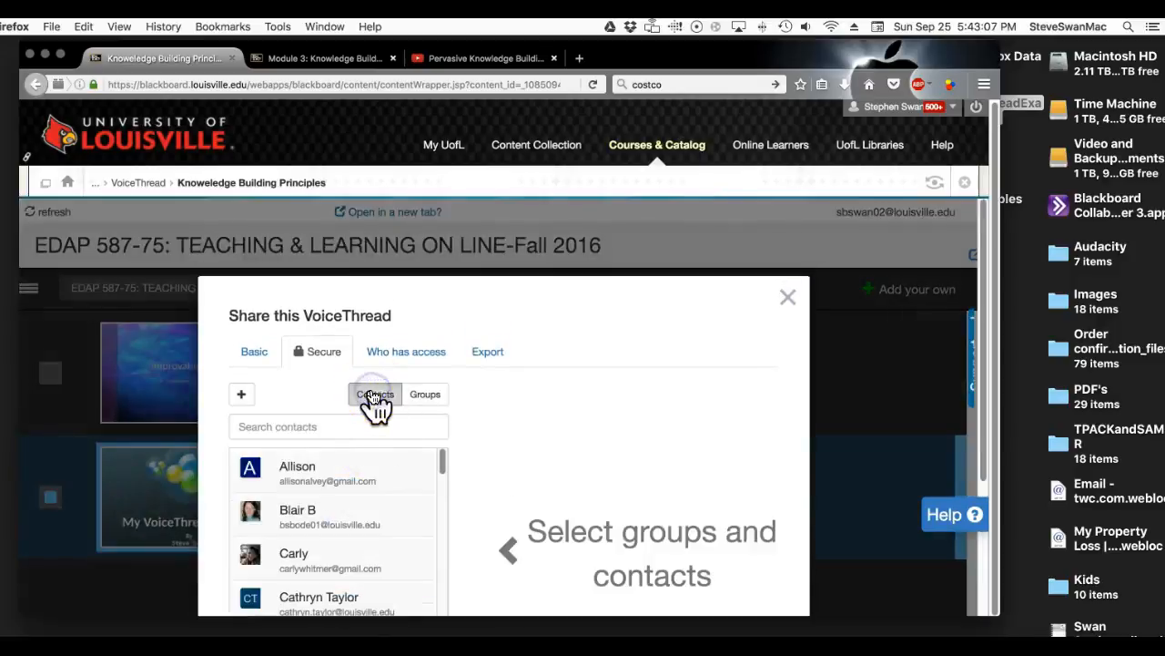
Look through the whole list of contacts available for sharing and return to its start
{"action": "scroll", "coordinate": [366, 464], "scroll_direction": "down", "scroll_amount": 3}
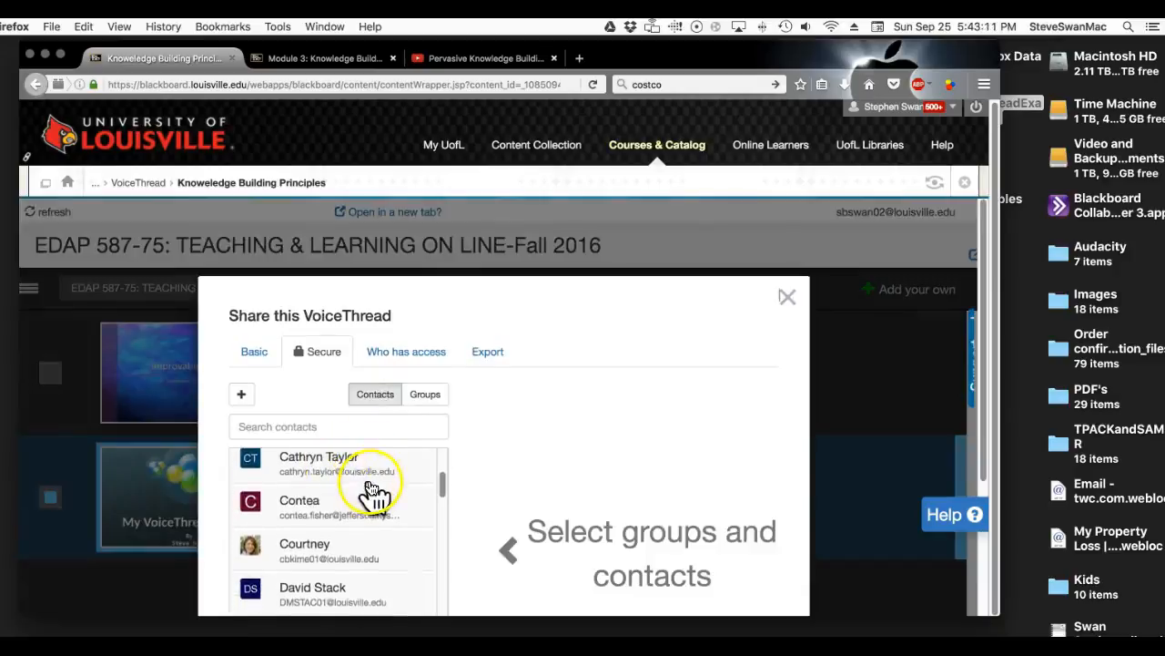
{"action": "scroll", "coordinate": [372, 489], "scroll_direction": "down", "scroll_amount": 1}
{"action": "scroll", "coordinate": [373, 492], "scroll_direction": "down", "scroll_amount": 4}
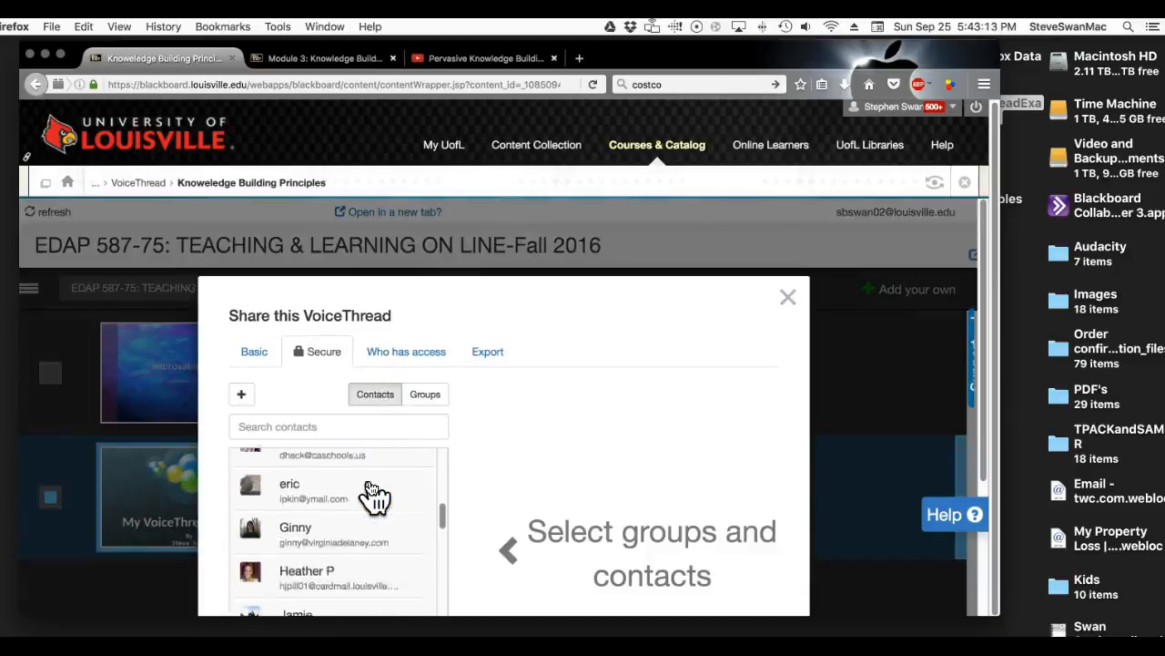
{"action": "scroll", "coordinate": [373, 492], "scroll_direction": "down", "scroll_amount": 7}
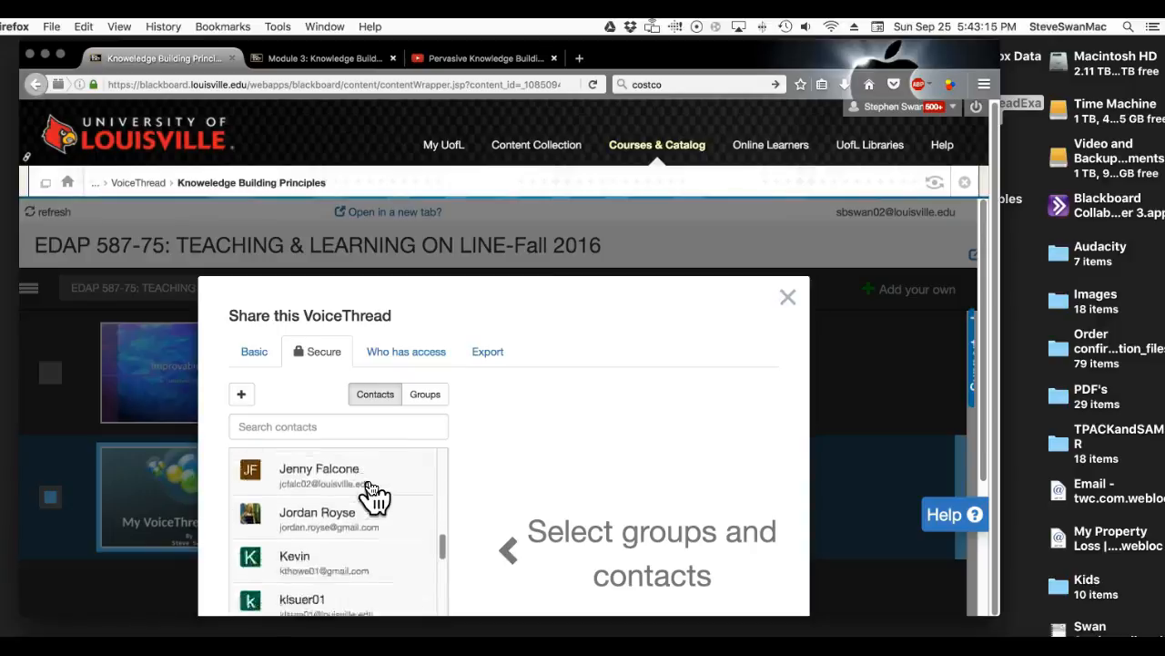
{"action": "scroll", "coordinate": [373, 493], "scroll_direction": "down", "scroll_amount": 6}
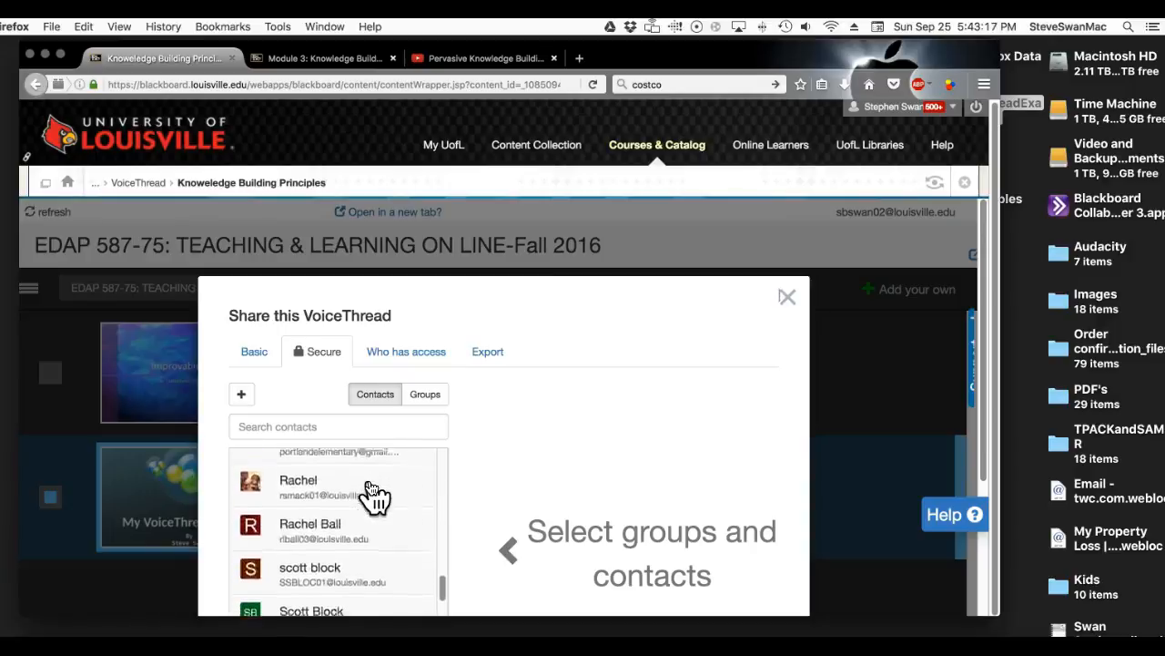
{"action": "scroll", "coordinate": [373, 493], "scroll_direction": "down", "scroll_amount": 7}
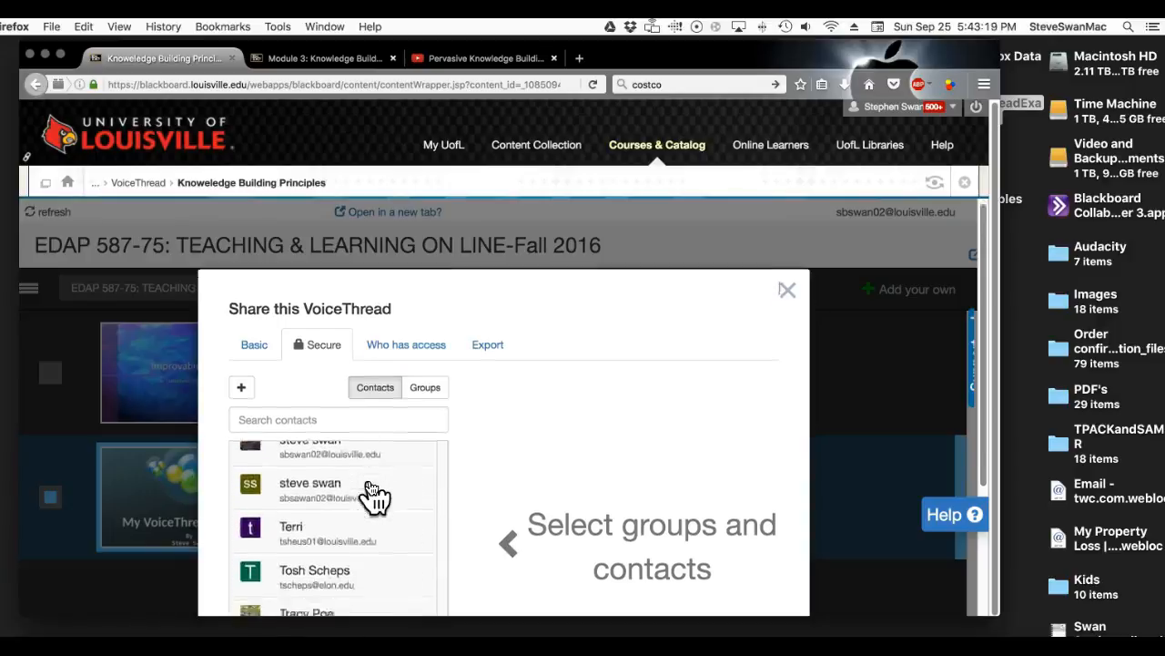
{"action": "scroll", "coordinate": [372, 495], "scroll_direction": "up", "scroll_amount": 8}
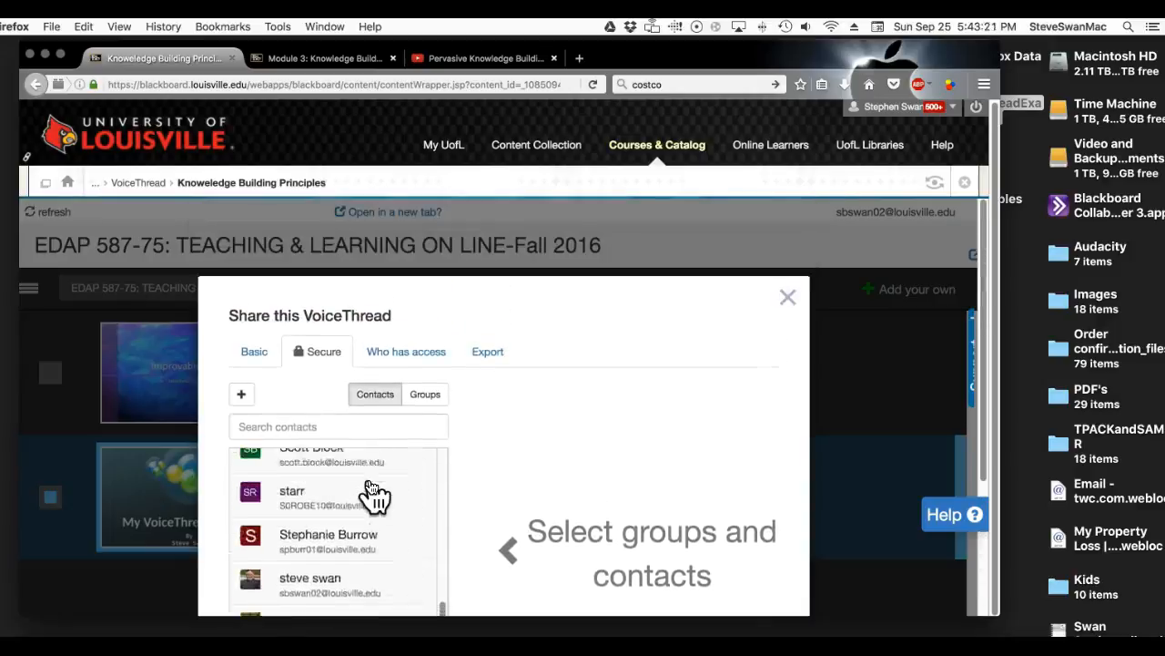
{"action": "scroll", "coordinate": [371, 492], "scroll_direction": "up", "scroll_amount": 10}
{"action": "left_click", "coordinate": [335, 466]}
Search the contacts by surname and share Test VT with the first match, allowing View, Comment and Edit with email notification
{"action": "left_click", "coordinate": [305, 426]}
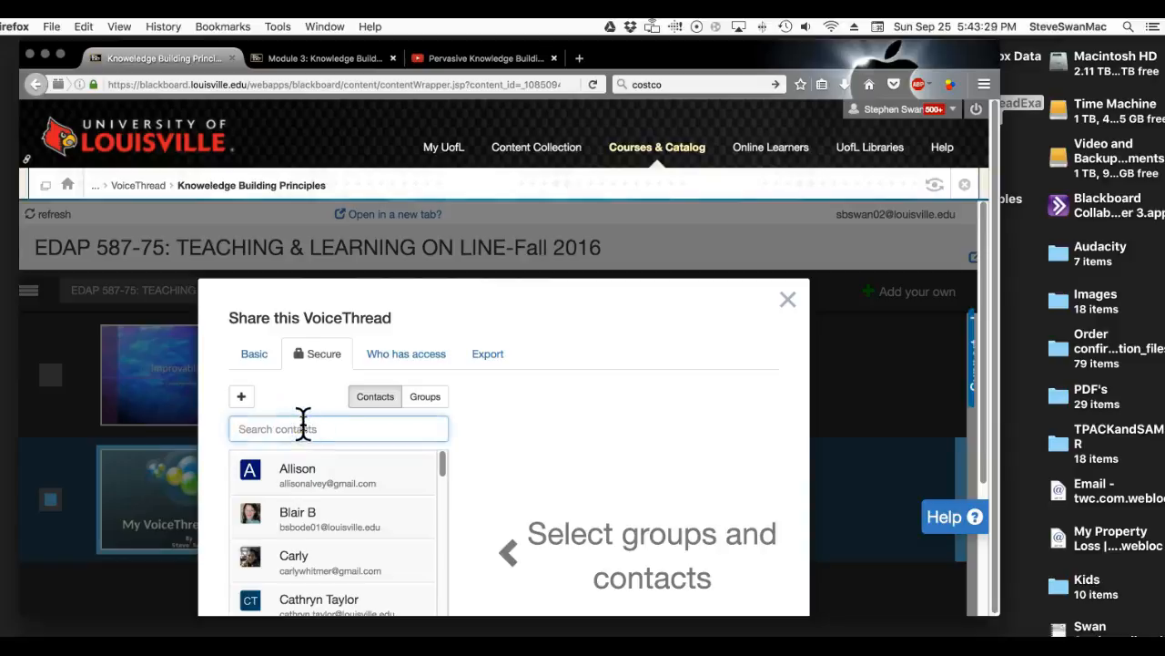
{"action": "type", "text": "Block"}
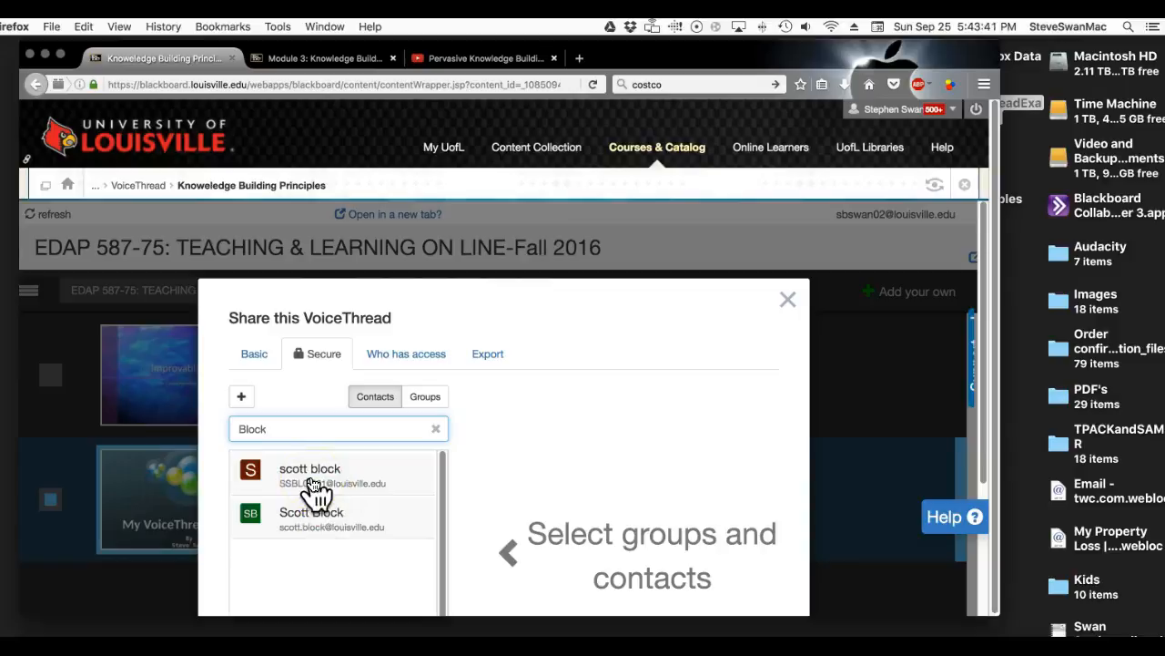
{"action": "left_click", "coordinate": [309, 485]}
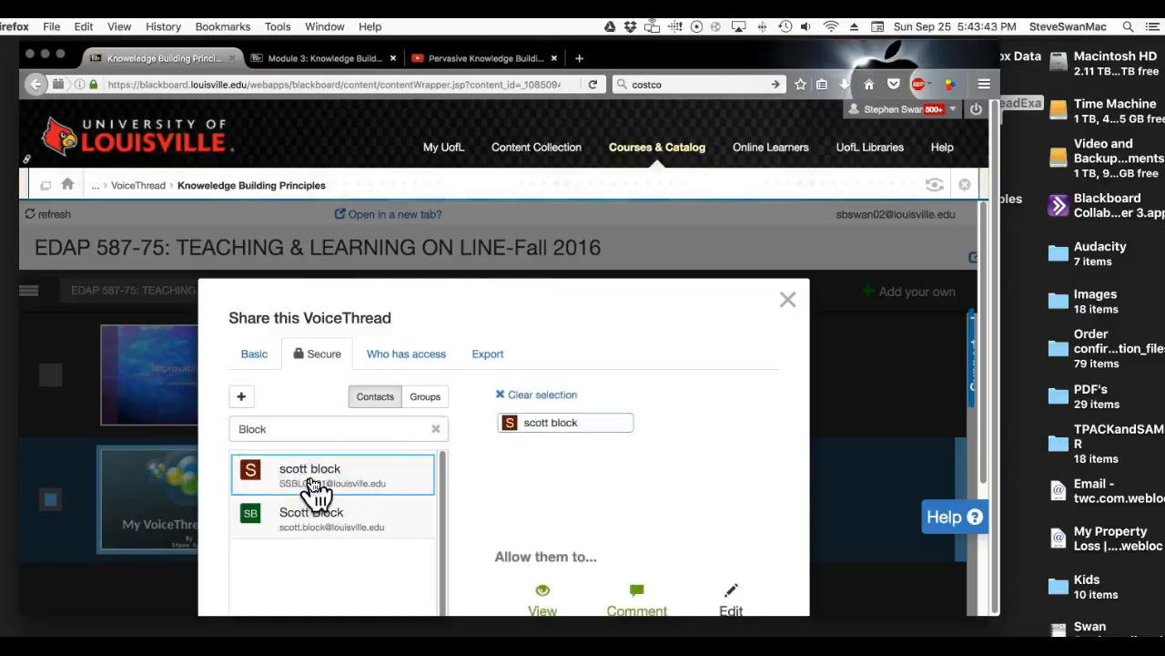
{"action": "scroll", "coordinate": [608, 562], "scroll_direction": "down", "scroll_amount": 3}
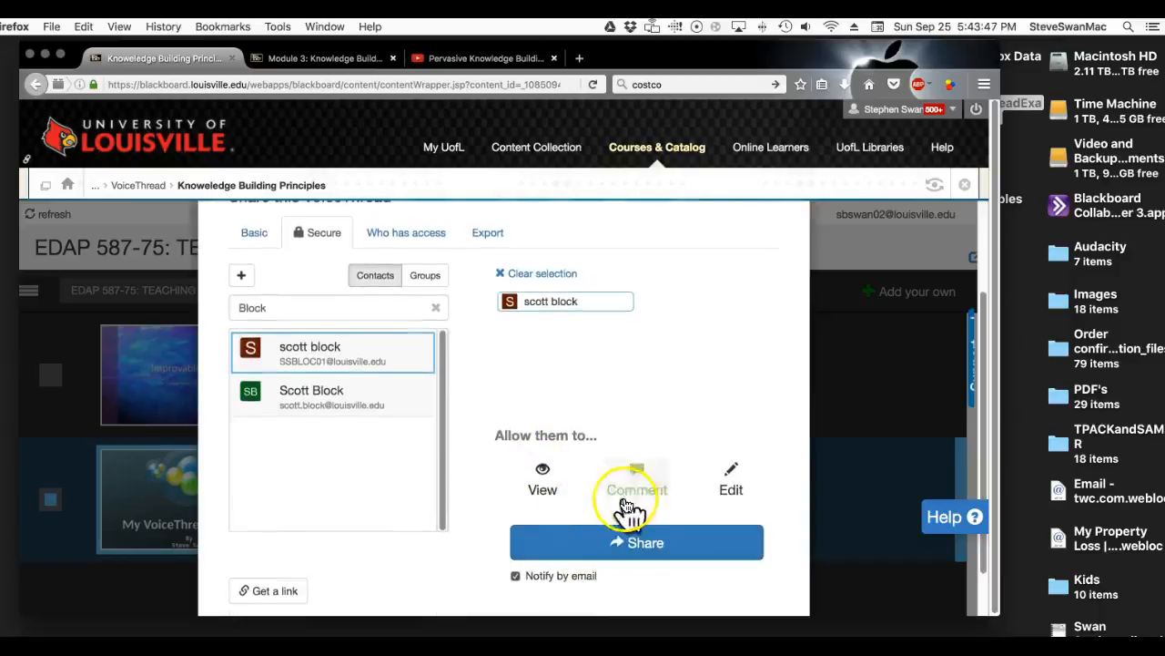
{"action": "left_click", "coordinate": [636, 496]}
{"action": "left_click", "coordinate": [737, 490]}
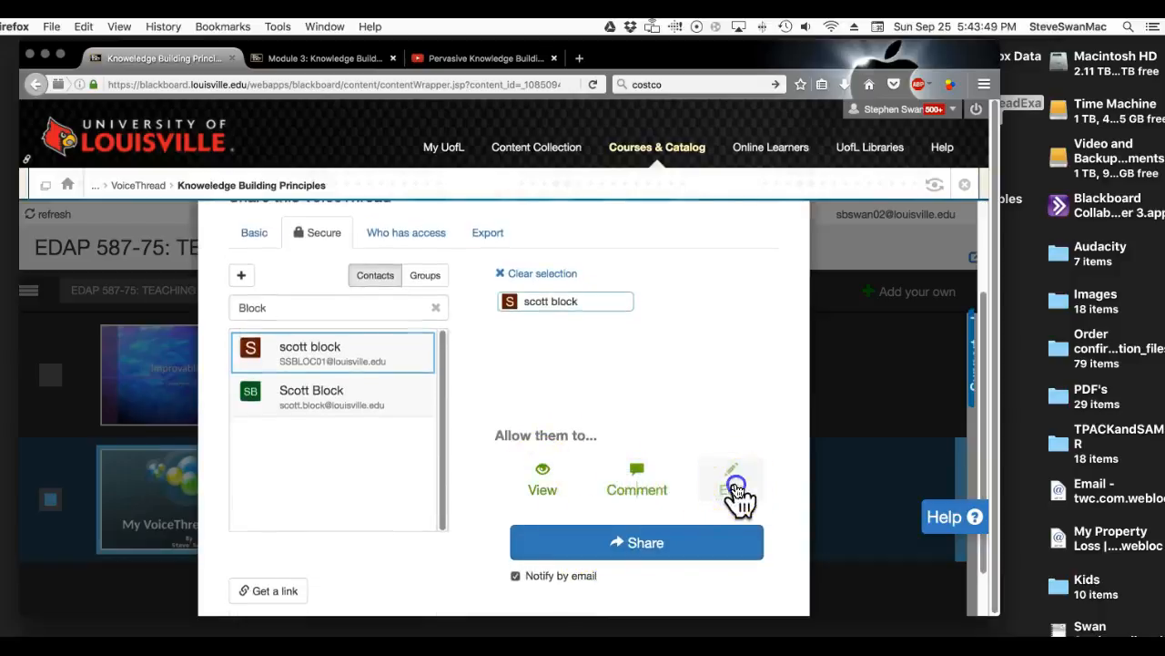
{"action": "left_click", "coordinate": [684, 552]}
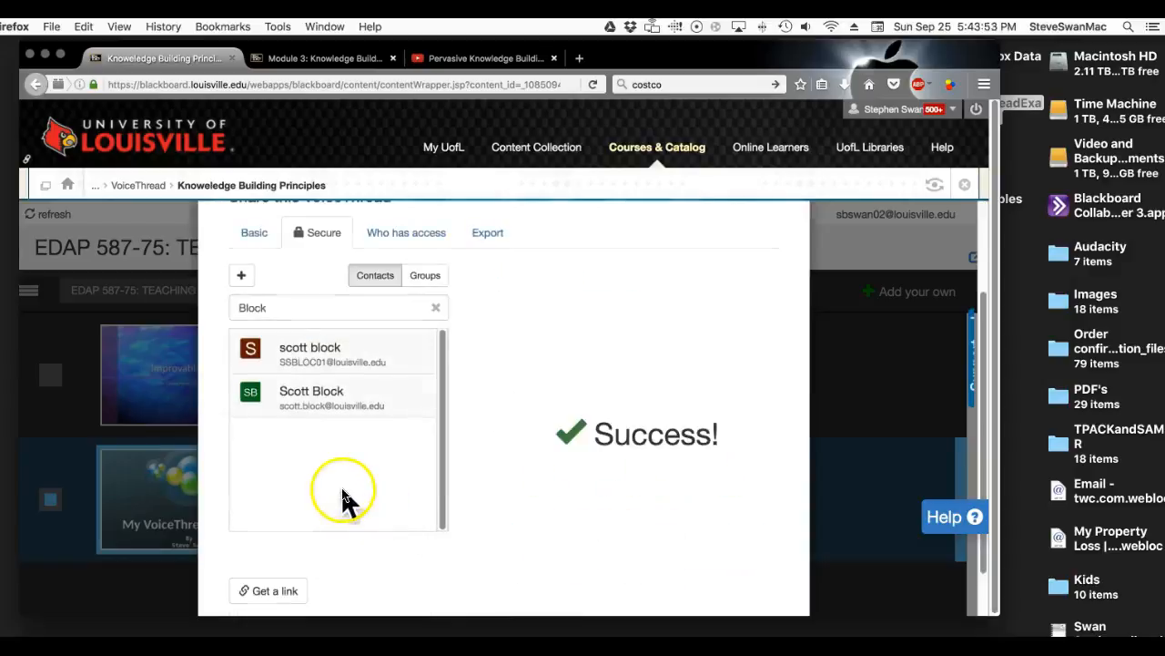
Add a new contact with the person's email address and first name, leaving the tags empty, and save it
{"action": "scroll", "coordinate": [332, 490], "scroll_direction": "up", "scroll_amount": 3}
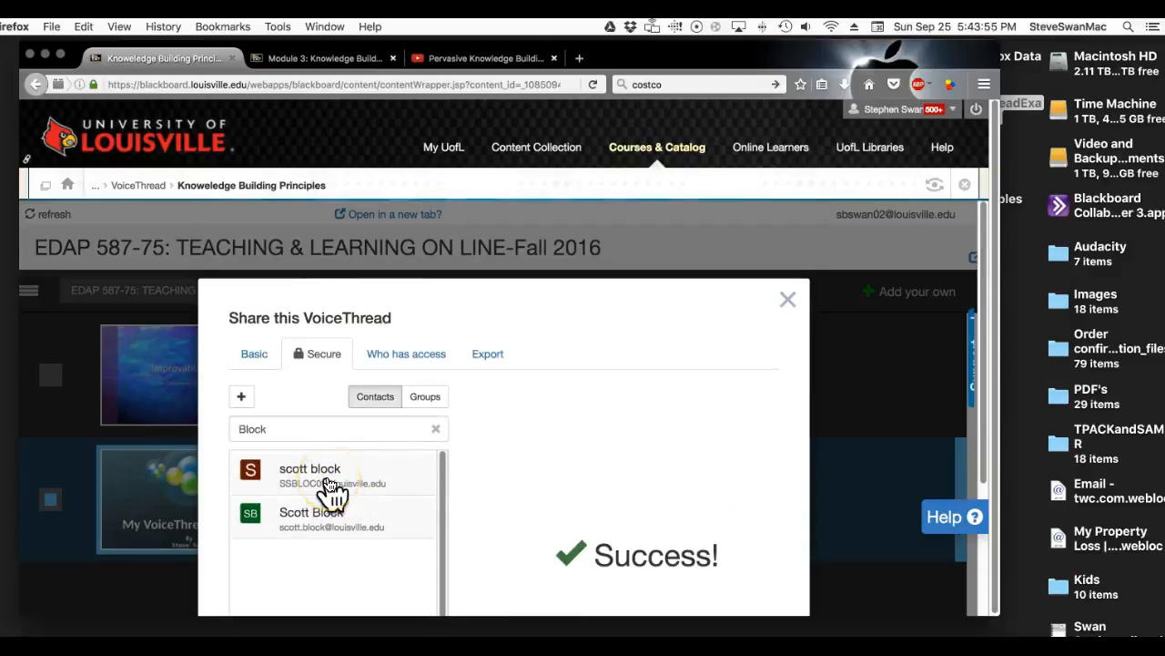
{"action": "left_click", "coordinate": [244, 398]}
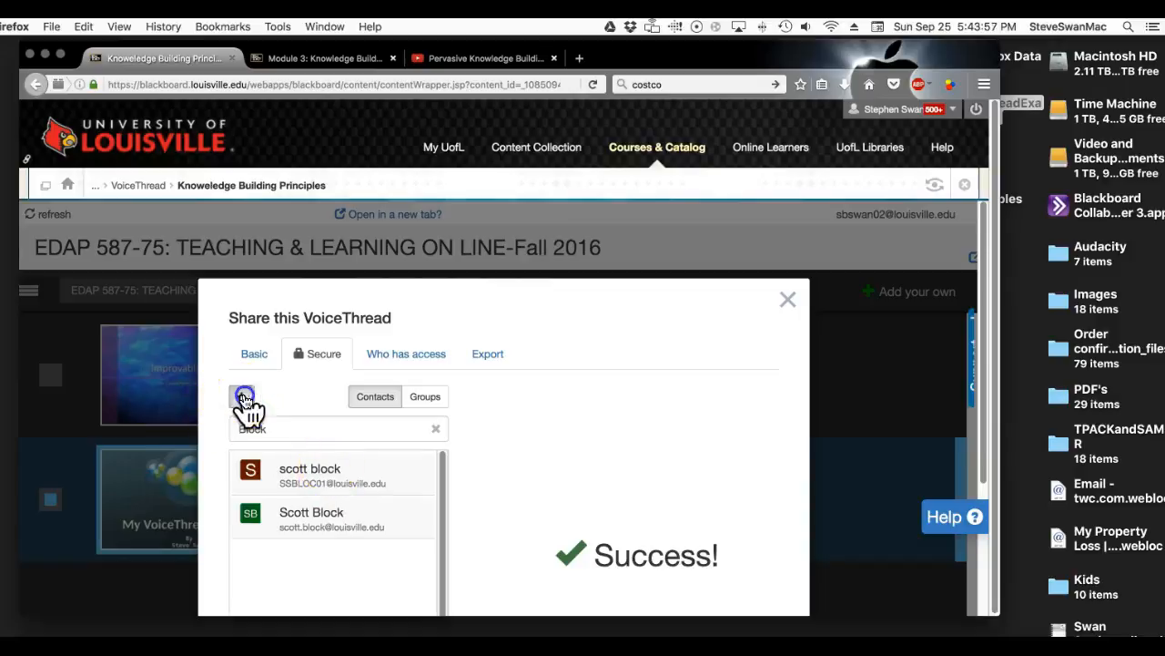
{"action": "left_click", "coordinate": [345, 443]}
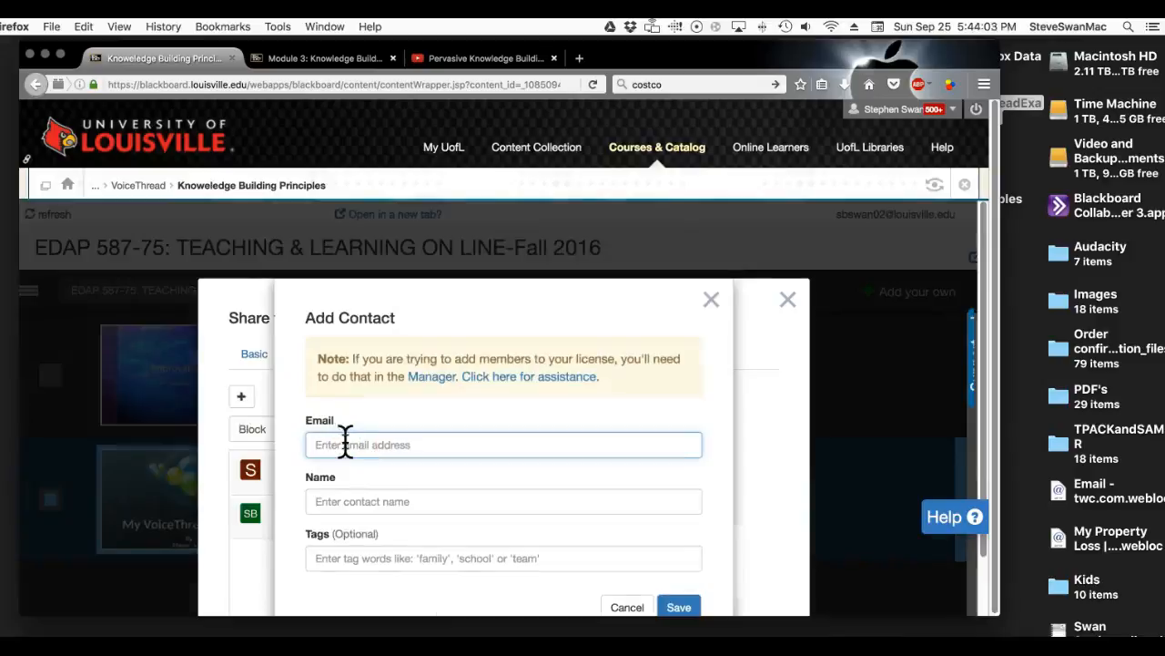
{"action": "type", "text": "cod"}
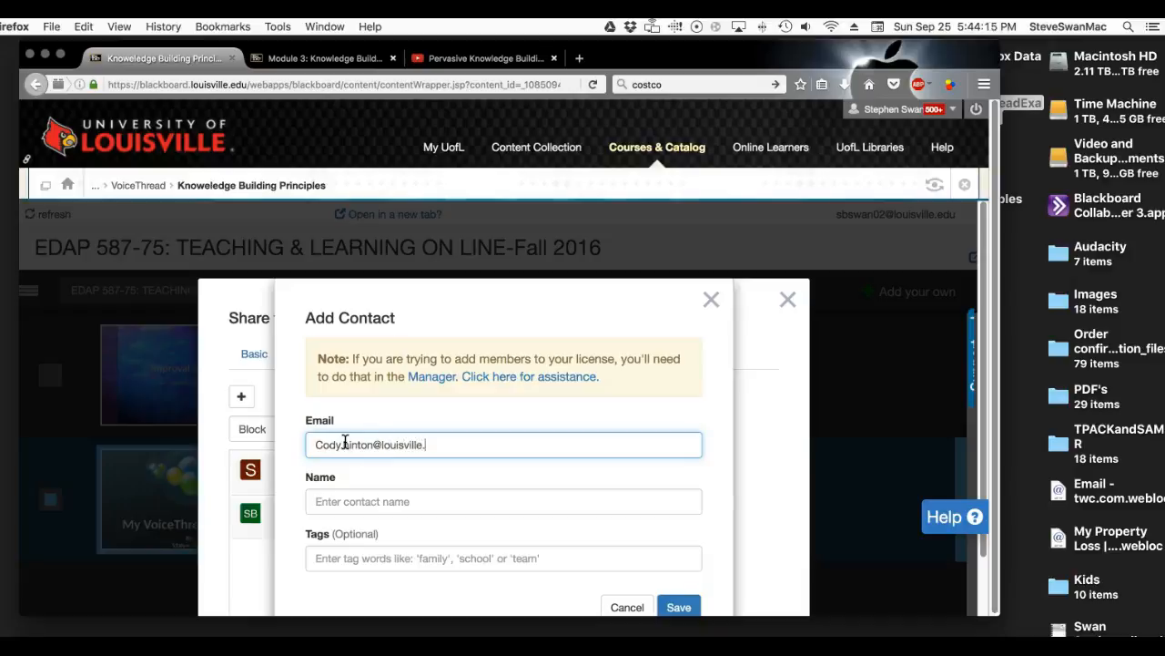
{"action": "left_click", "coordinate": [332, 494]}
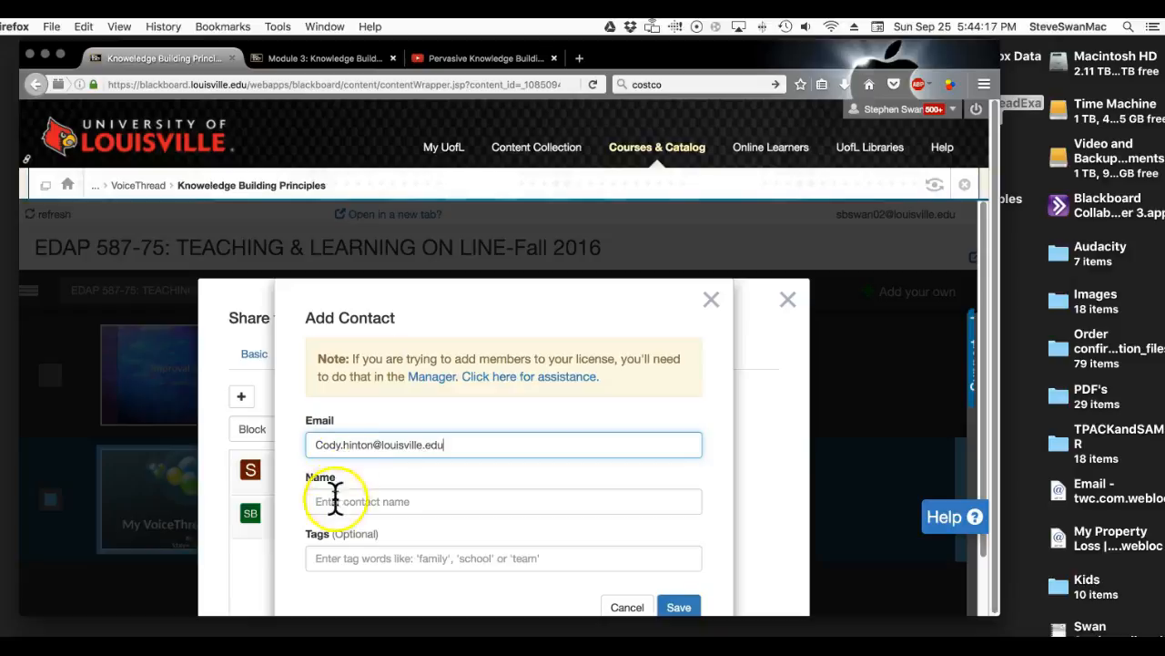
{"action": "type", "text": "Cody"}
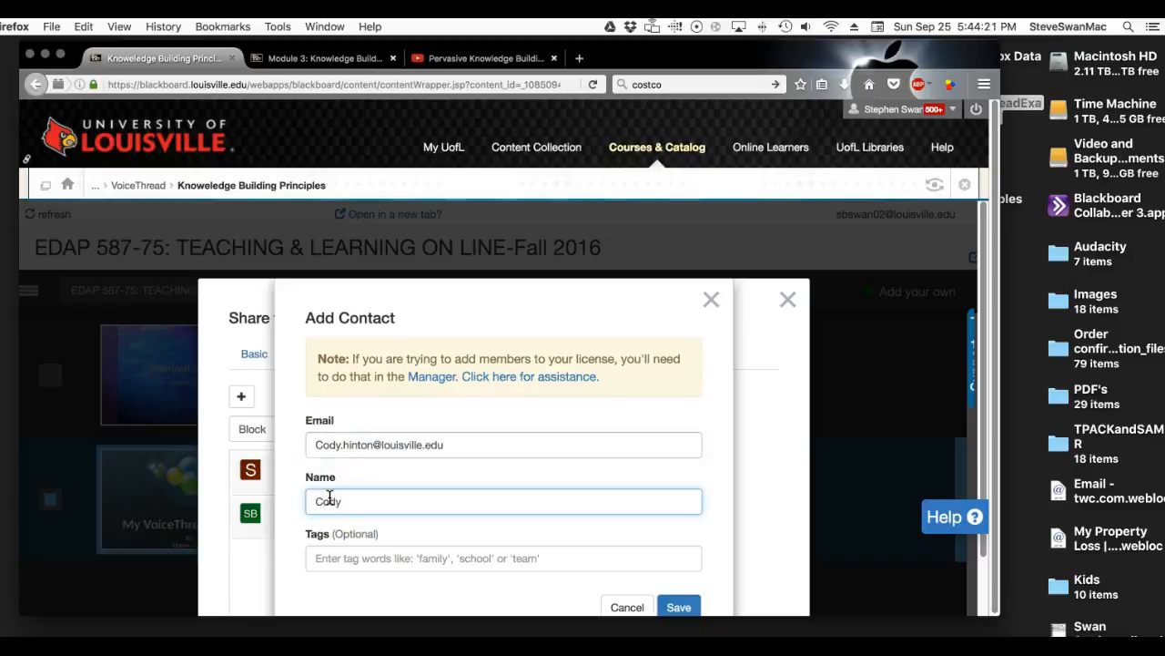
{"action": "scroll", "coordinate": [550, 584], "scroll_direction": "down", "scroll_amount": 2}
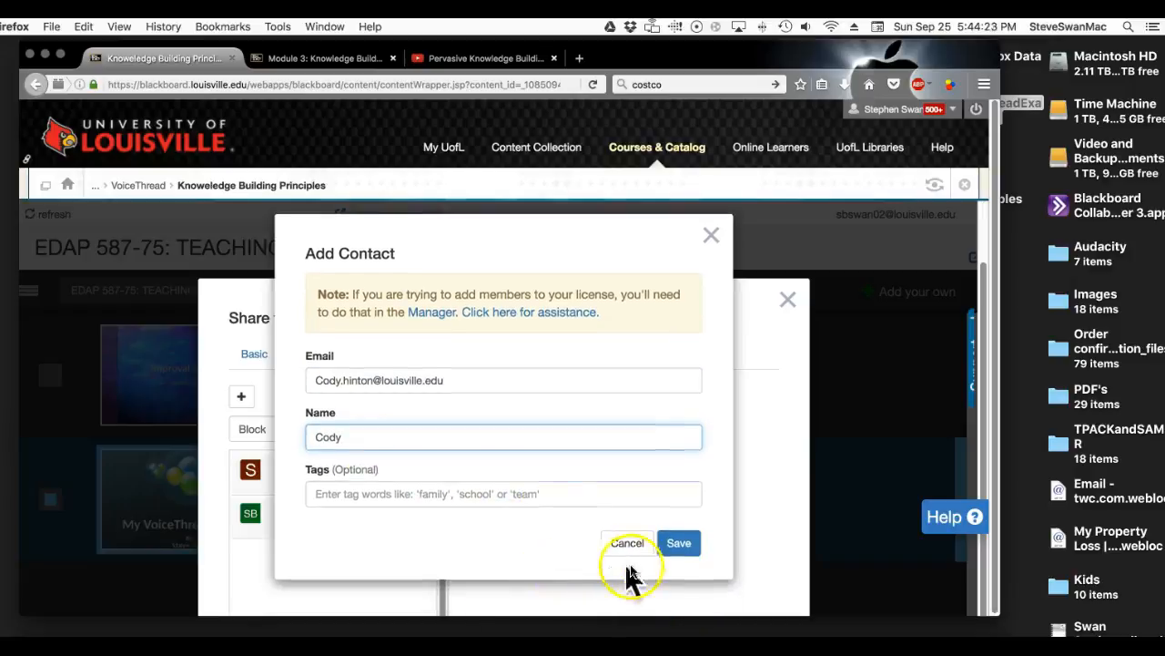
{"action": "left_click", "coordinate": [681, 550]}
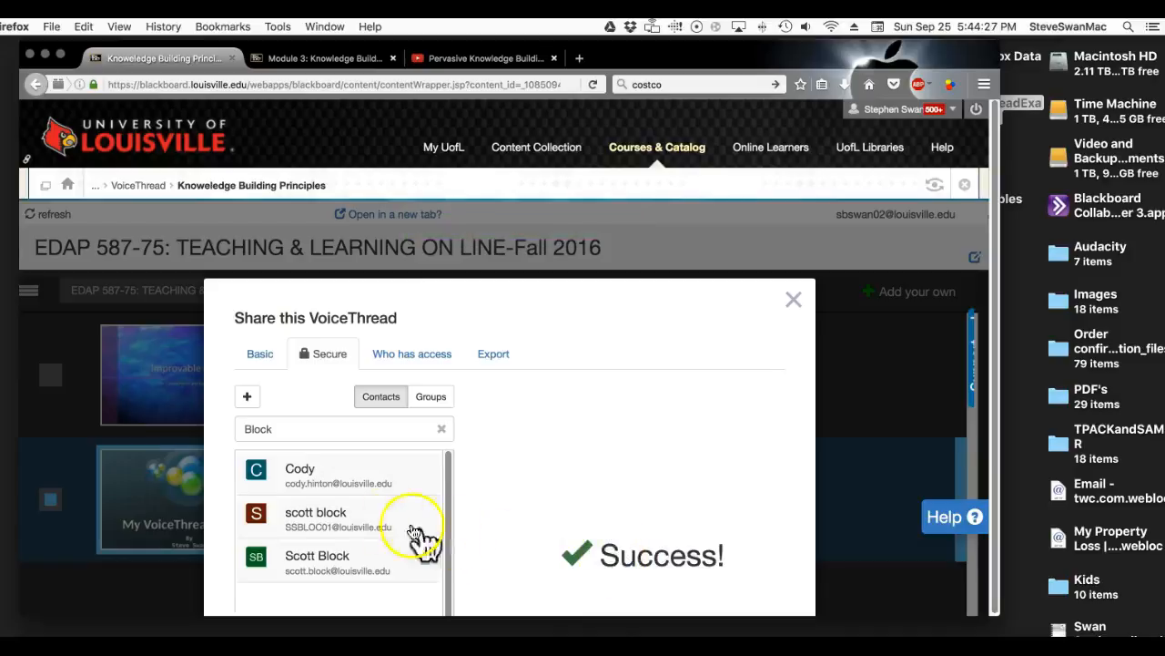
Select the newly added contact as a recipient of Test VT and allow View, Comment and Edit
{"action": "left_click", "coordinate": [310, 489]}
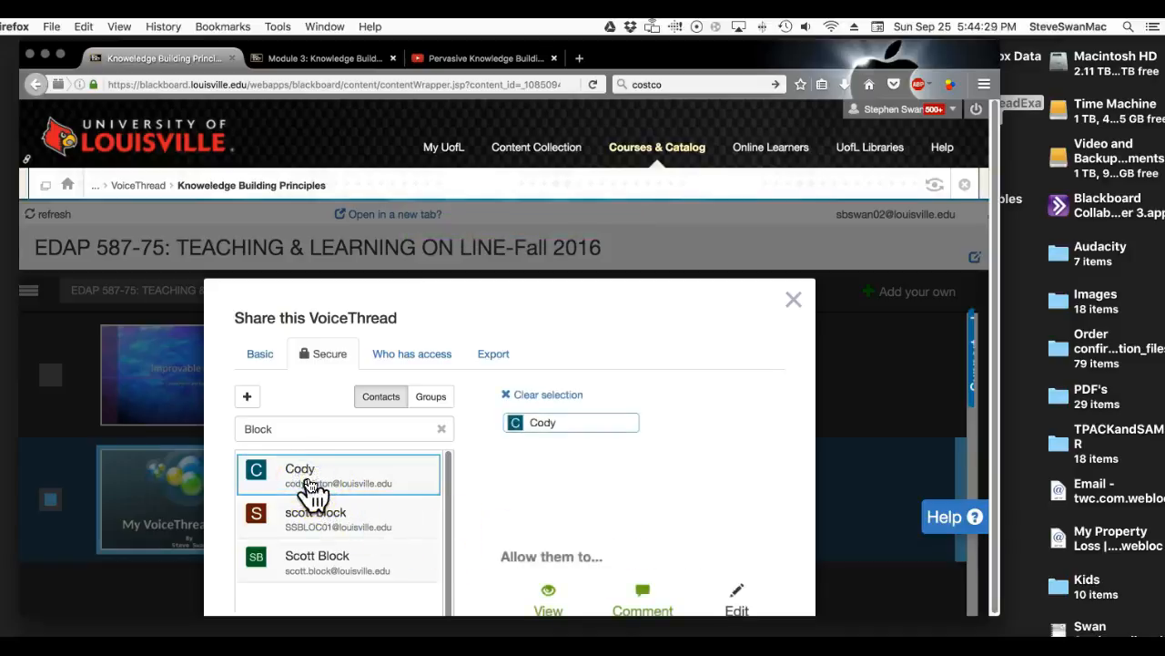
{"action": "left_click", "coordinate": [563, 601]}
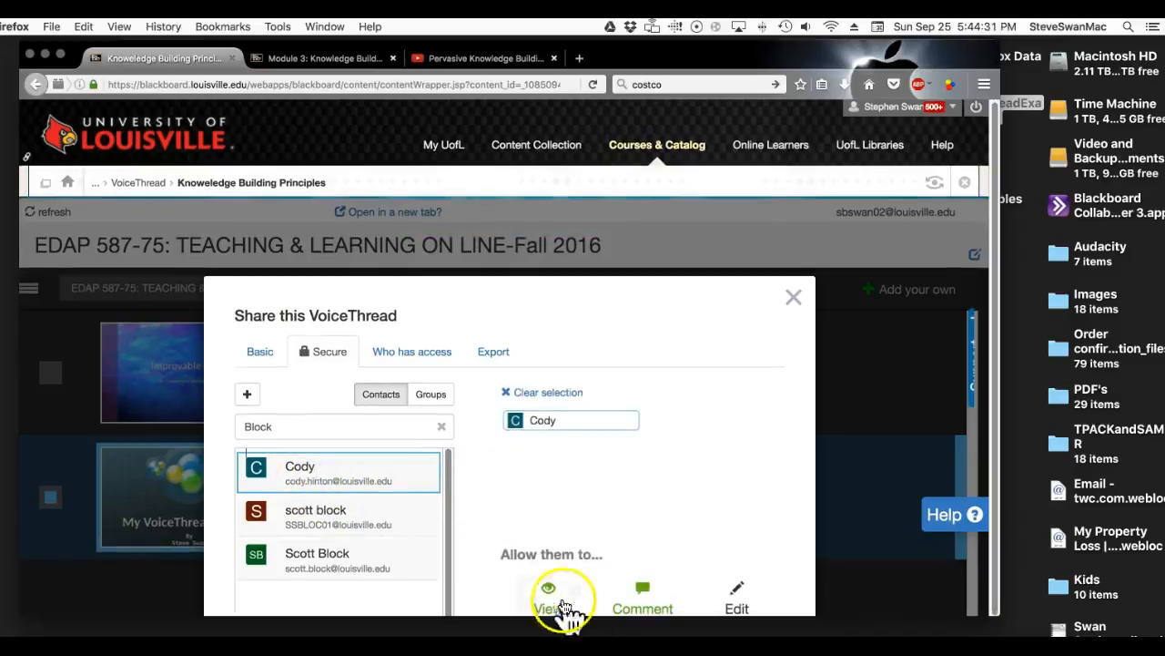
{"action": "left_click", "coordinate": [628, 594]}
{"action": "left_click", "coordinate": [731, 596]}
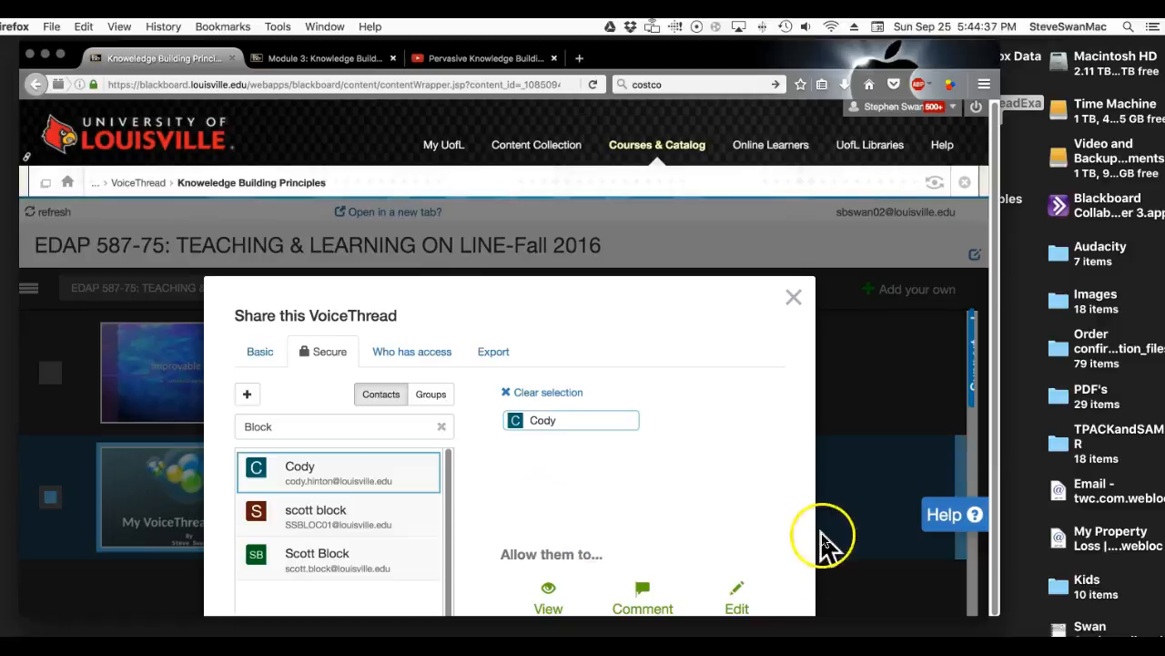
{"action": "scroll", "coordinate": [648, 487], "scroll_direction": "down", "scroll_amount": 1}
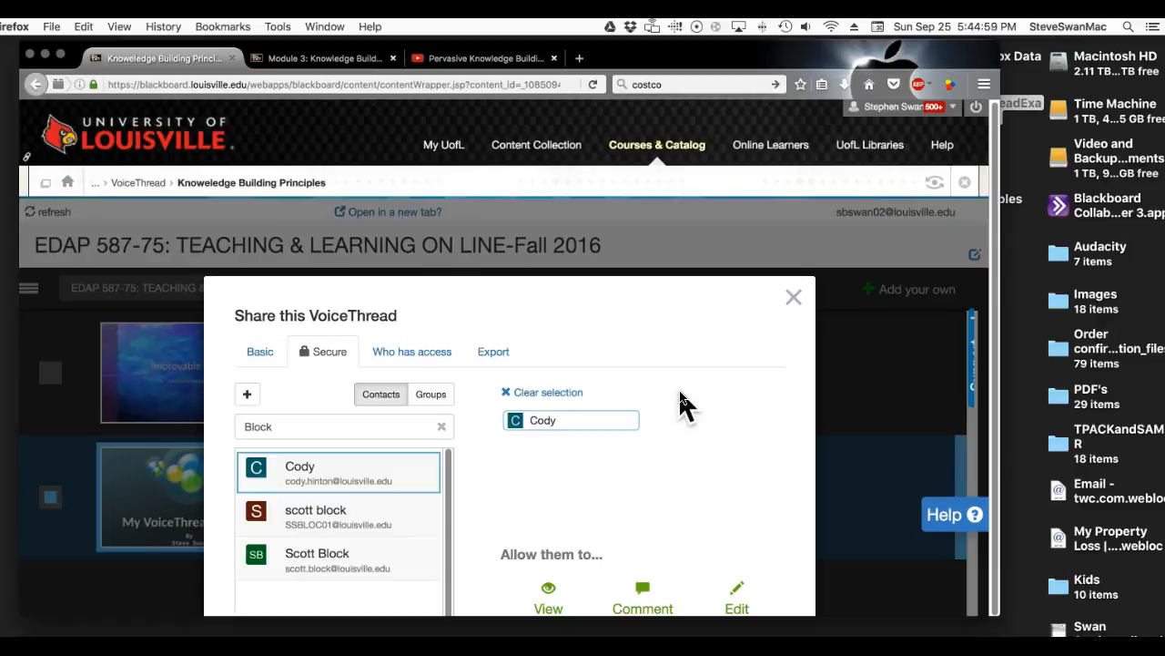
Close the contact sharing dialog and open Test VT in the VoiceThread editor
{"action": "left_click", "coordinate": [794, 297]}
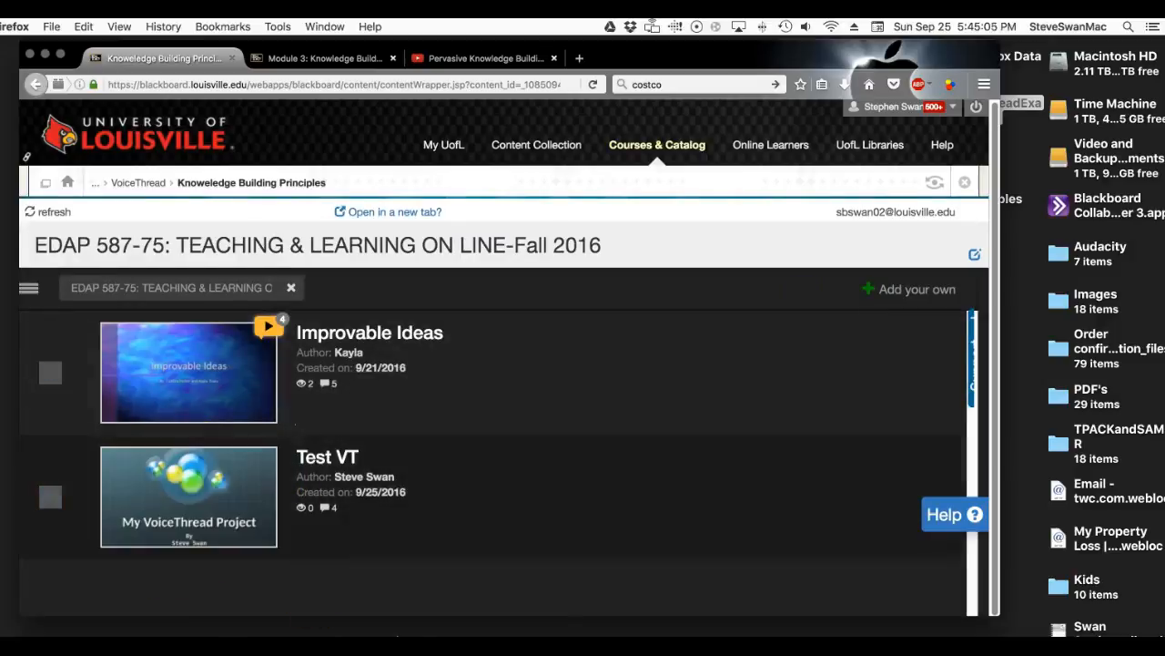
{"action": "mouse_move", "coordinate": [344, 565]}
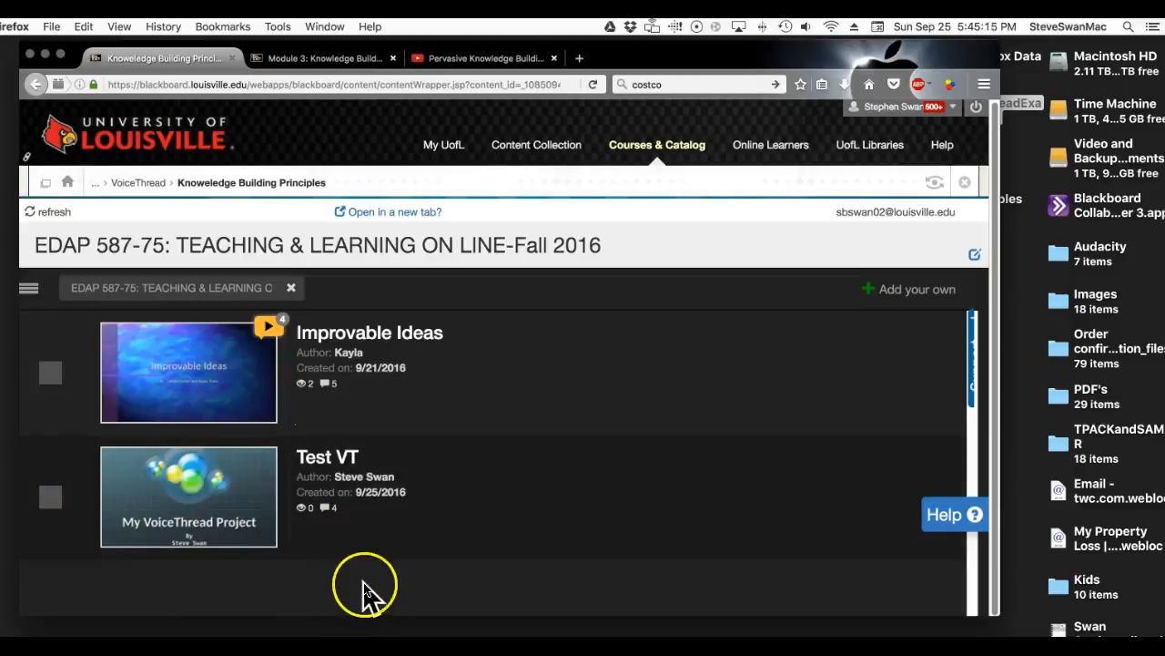
{"action": "mouse_move", "coordinate": [143, 489]}
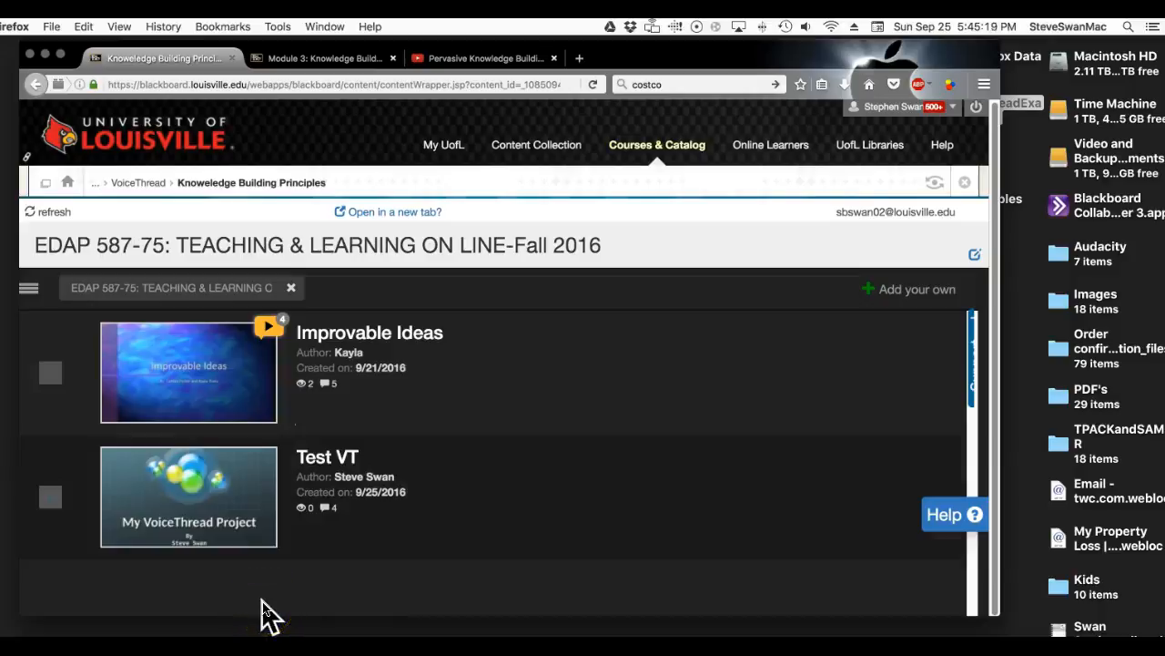
{"action": "left_click", "coordinate": [311, 535]}
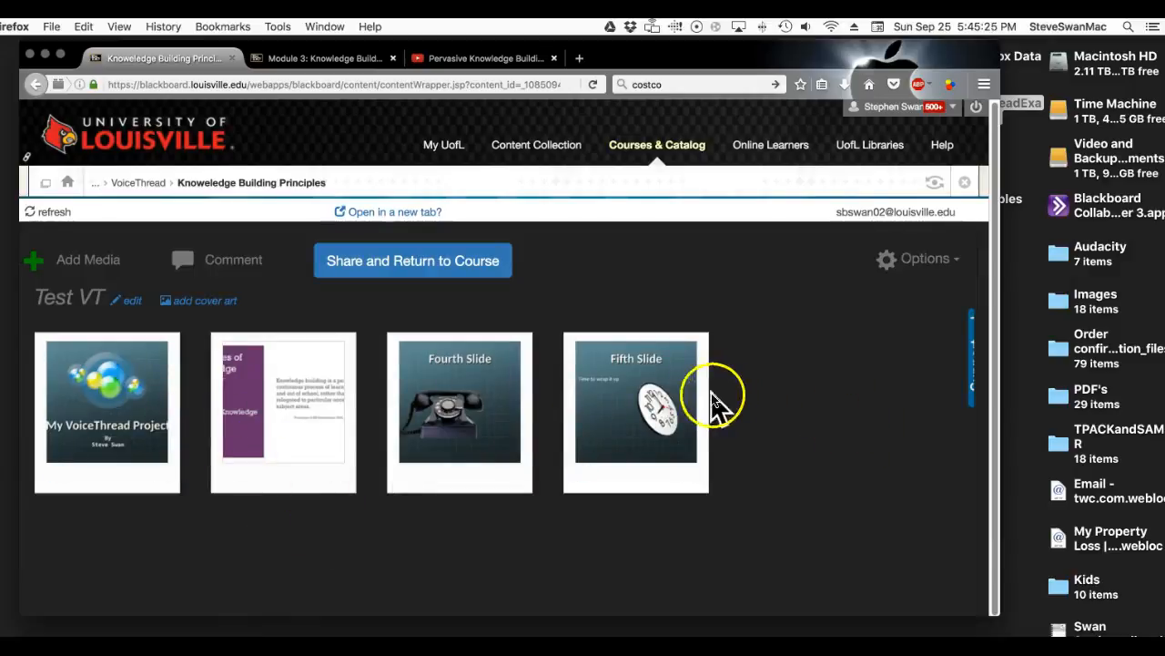
Open the commenting view of the Knowledge Building slide in Test VT, pause its comment playback and close the comment
{"action": "mouse_move", "coordinate": [623, 412]}
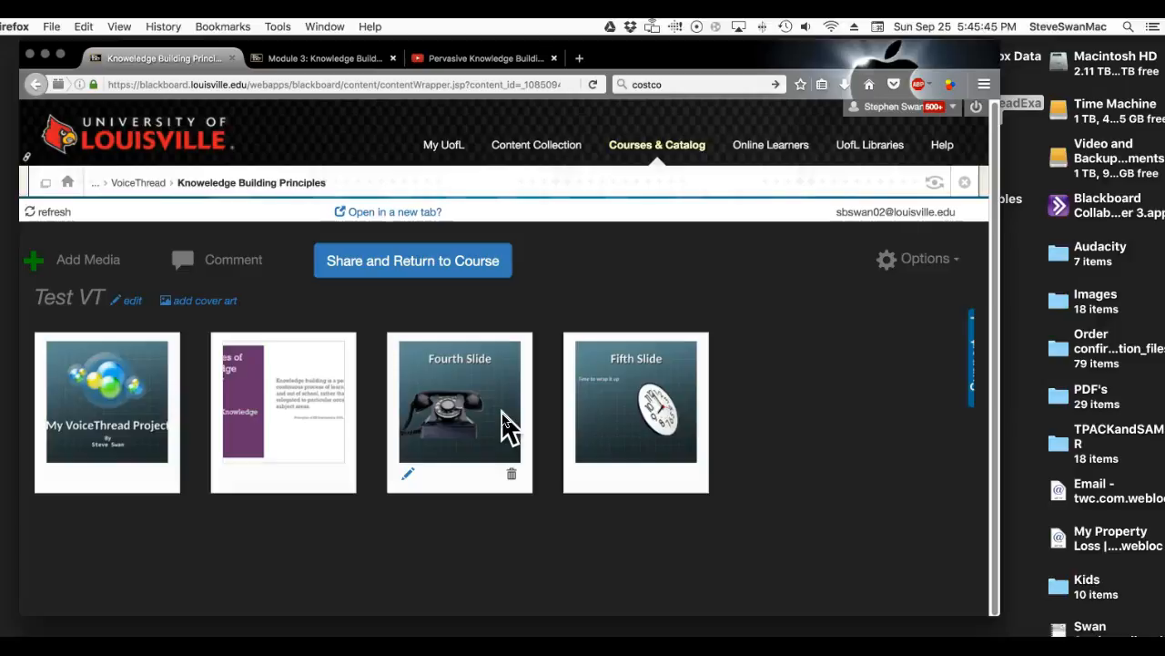
{"action": "left_click", "coordinate": [312, 402]}
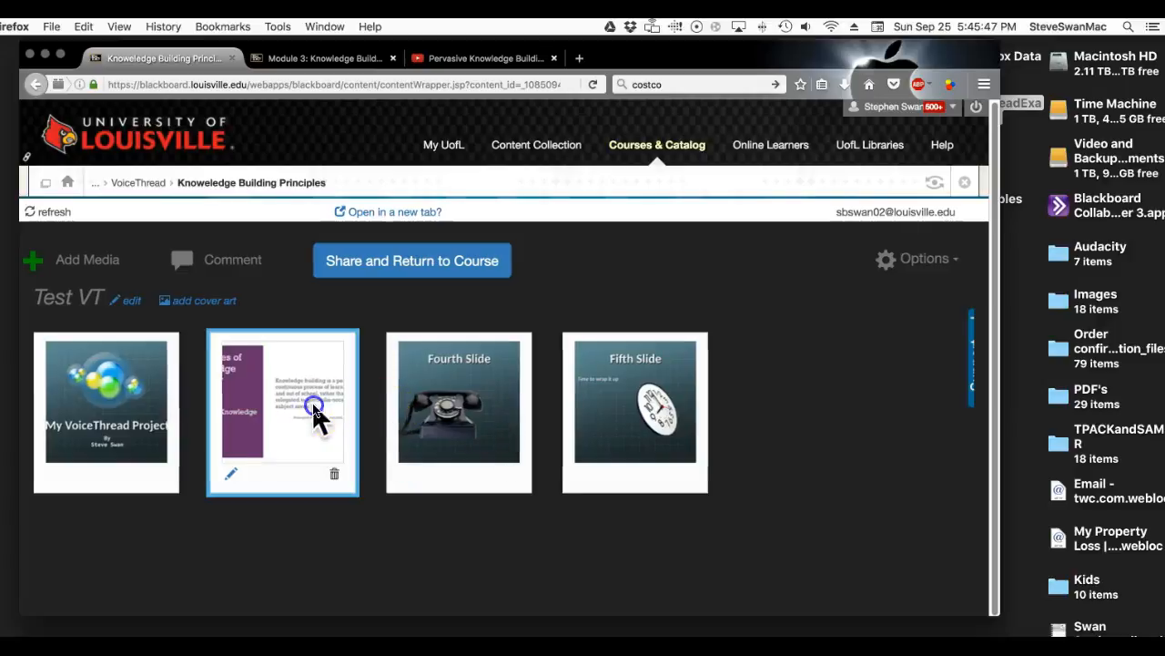
{"action": "left_click", "coordinate": [239, 264]}
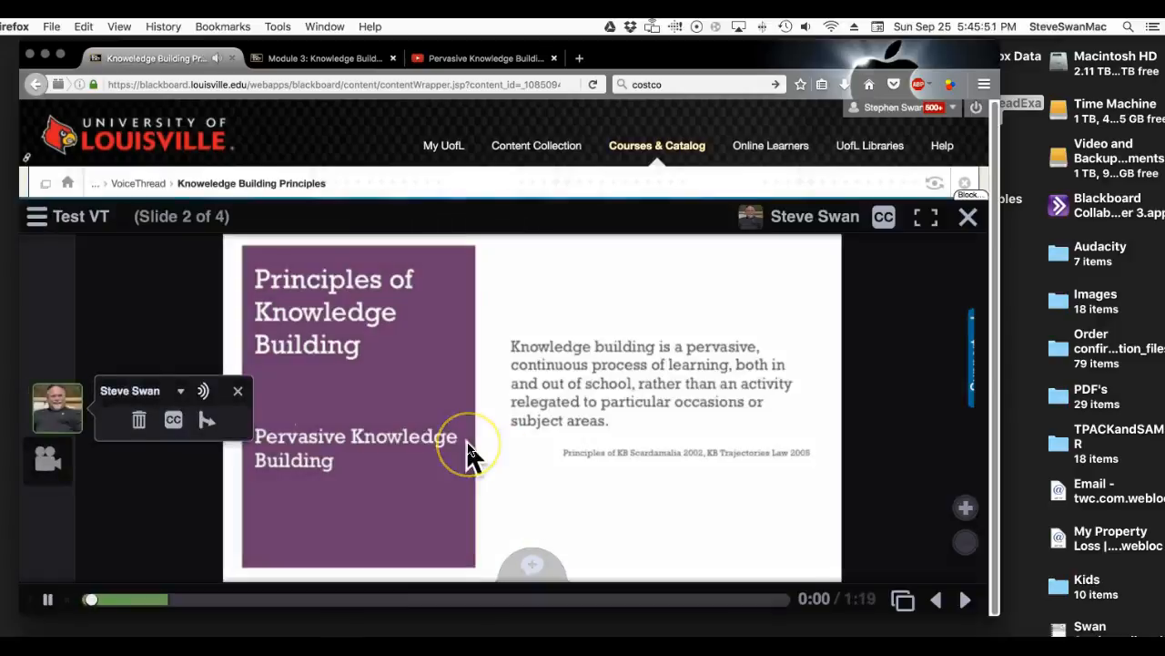
{"action": "left_click", "coordinate": [47, 599]}
{"action": "left_click", "coordinate": [271, 571]}
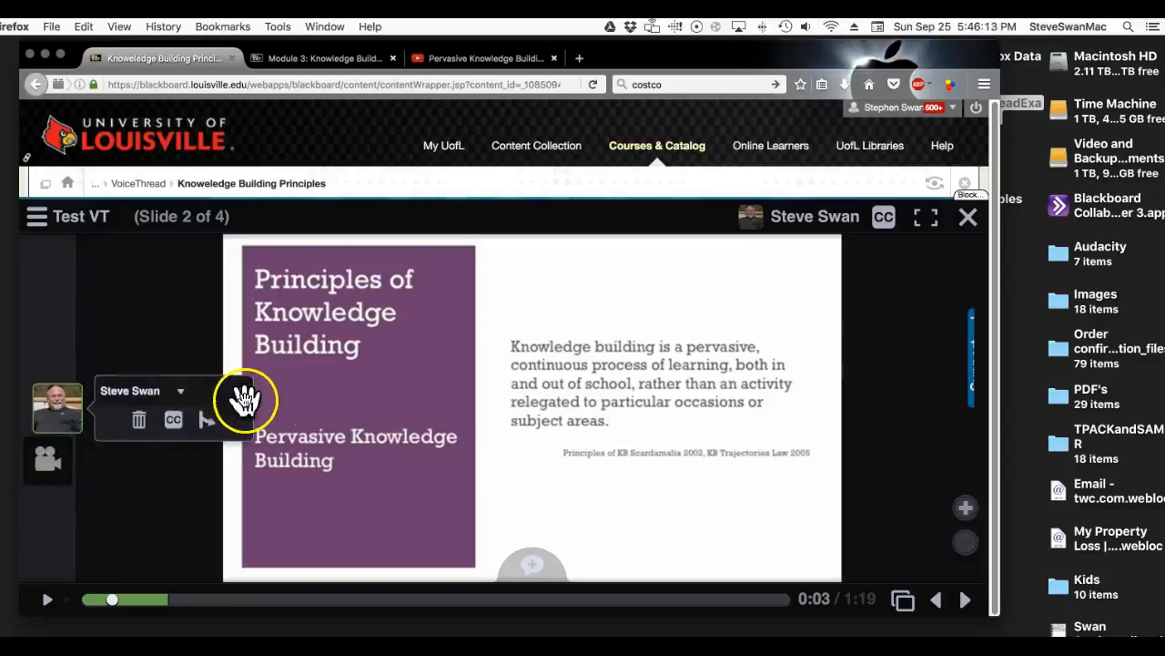
{"action": "left_click", "coordinate": [238, 391]}
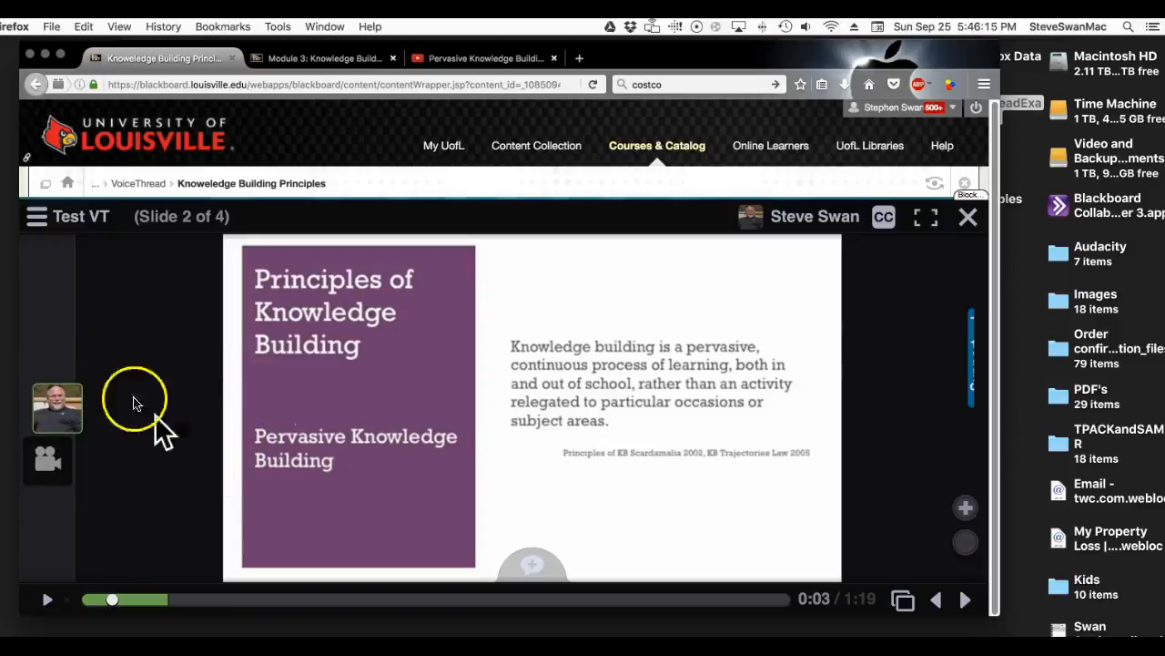
Leave the slide view and share Test VT back to the course
{"action": "left_click", "coordinate": [969, 217]}
{"action": "left_click", "coordinate": [396, 272]}
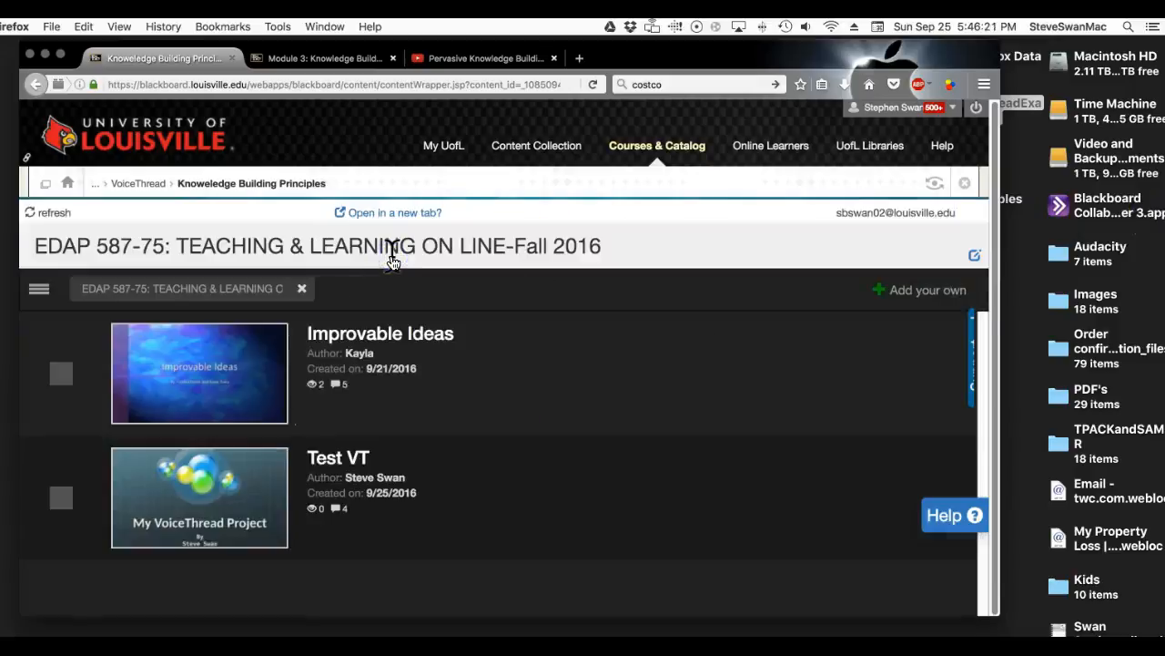
Reopen Test VT in the editor and share it back to the course again
{"action": "mouse_move", "coordinate": [252, 533]}
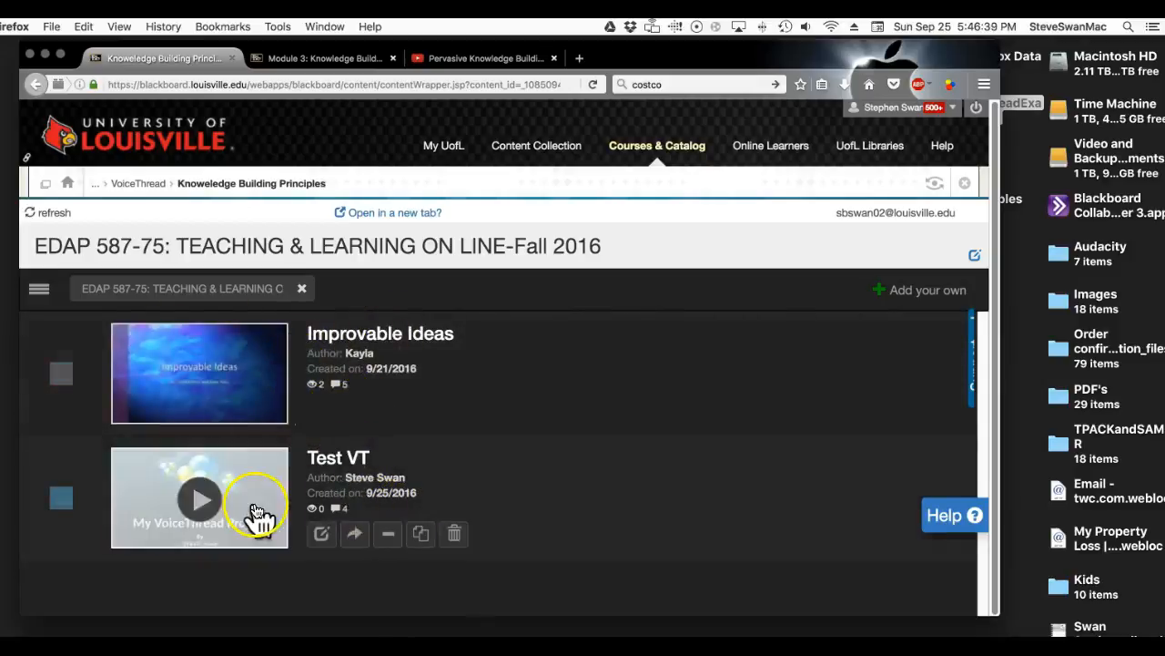
{"action": "left_click", "coordinate": [321, 534]}
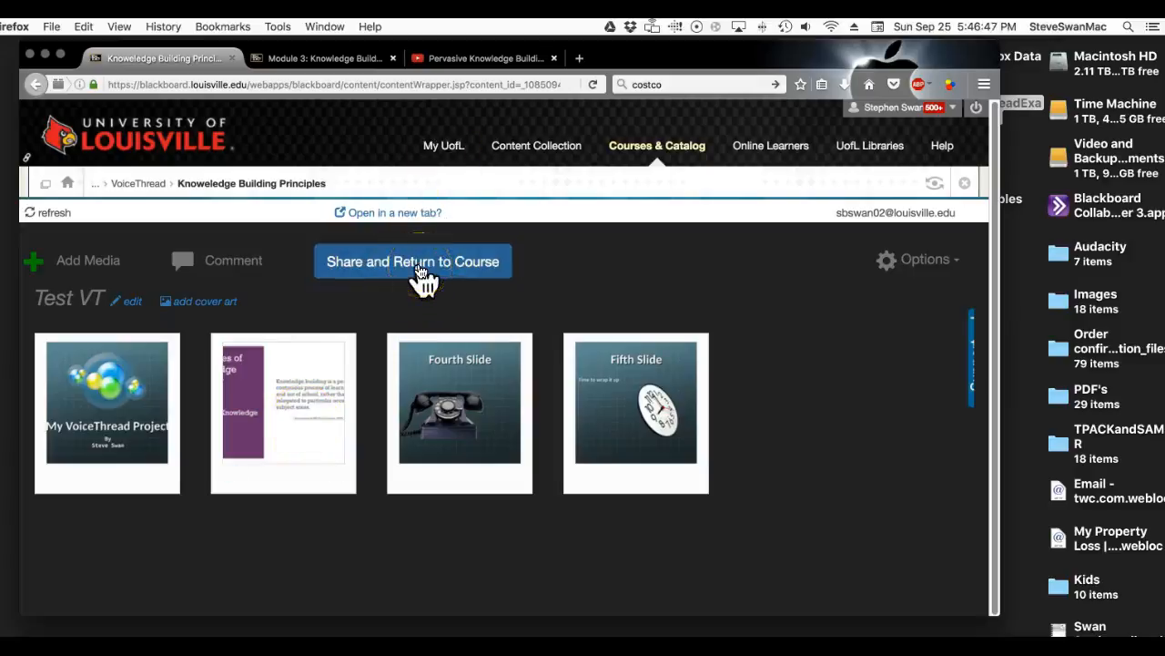
{"action": "left_click", "coordinate": [422, 273]}
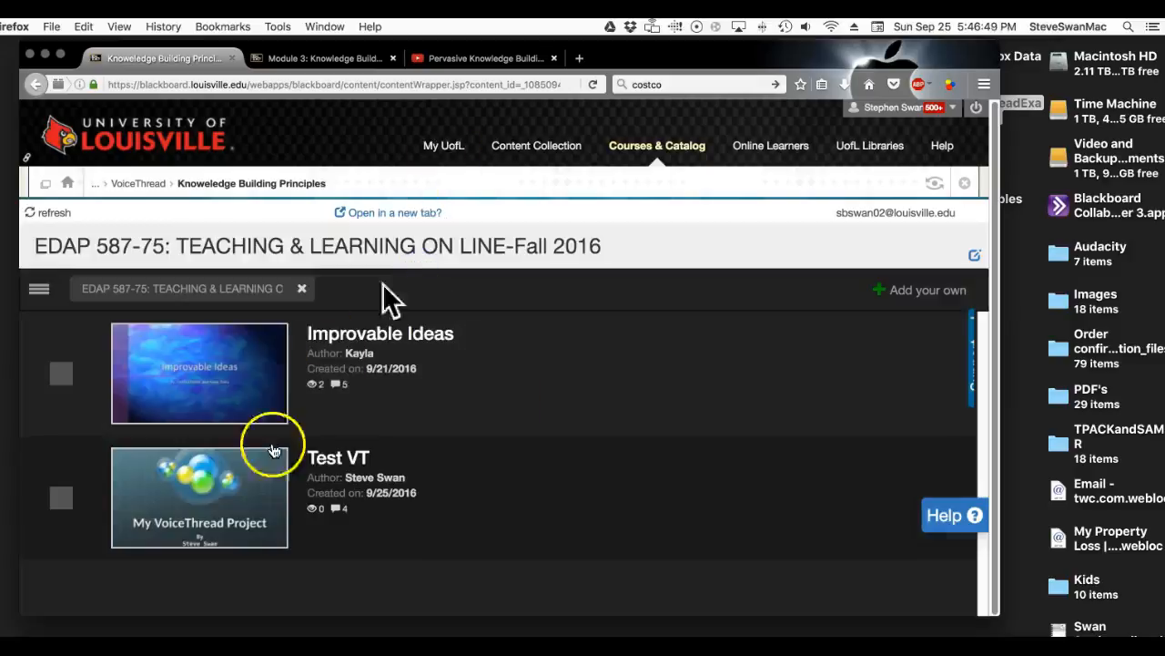
Look over the sort order, view type and home options available for the course's VoiceThreads
{"action": "mouse_move", "coordinate": [203, 528]}
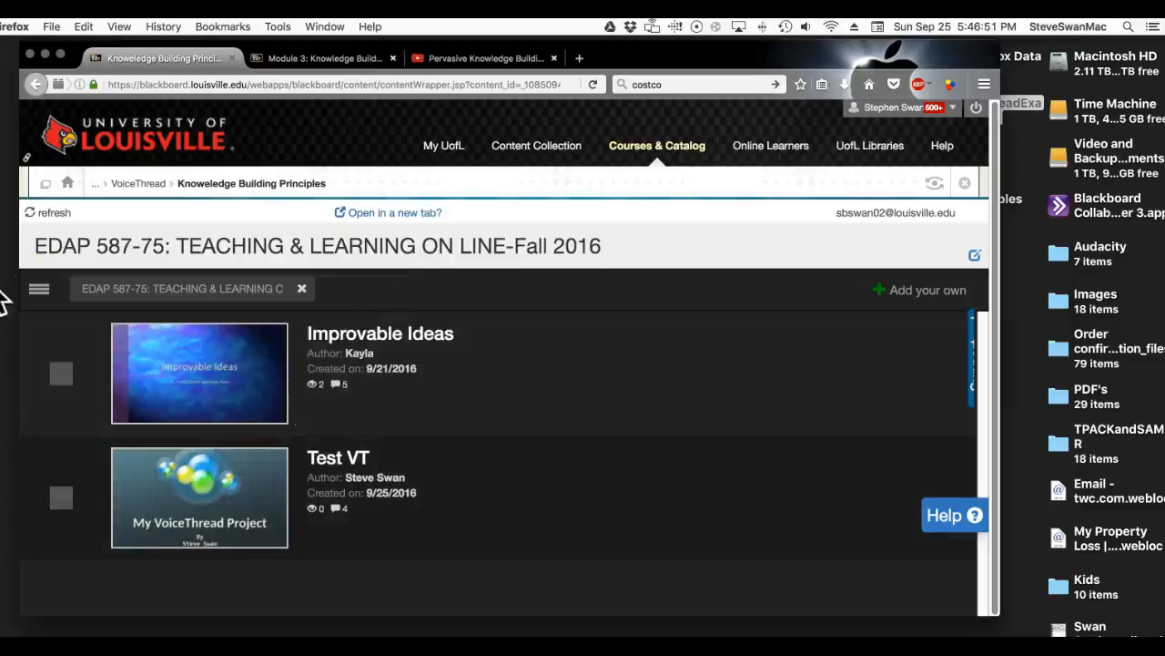
{"action": "left_click", "coordinate": [39, 300]}
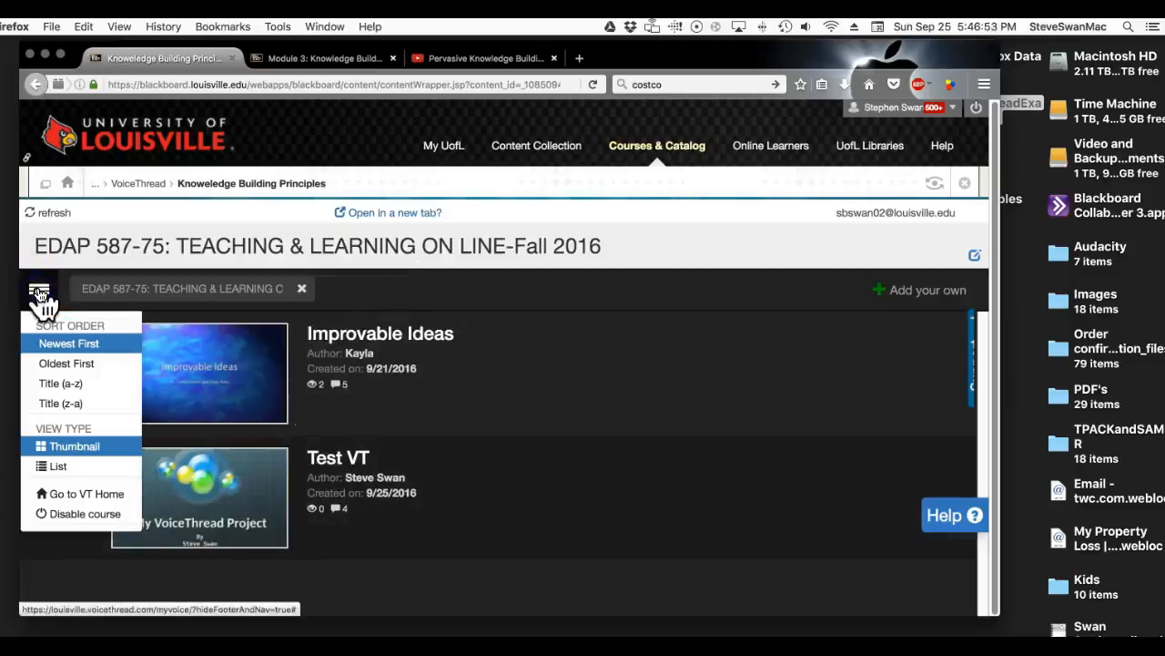
{"action": "left_click", "coordinate": [40, 297]}
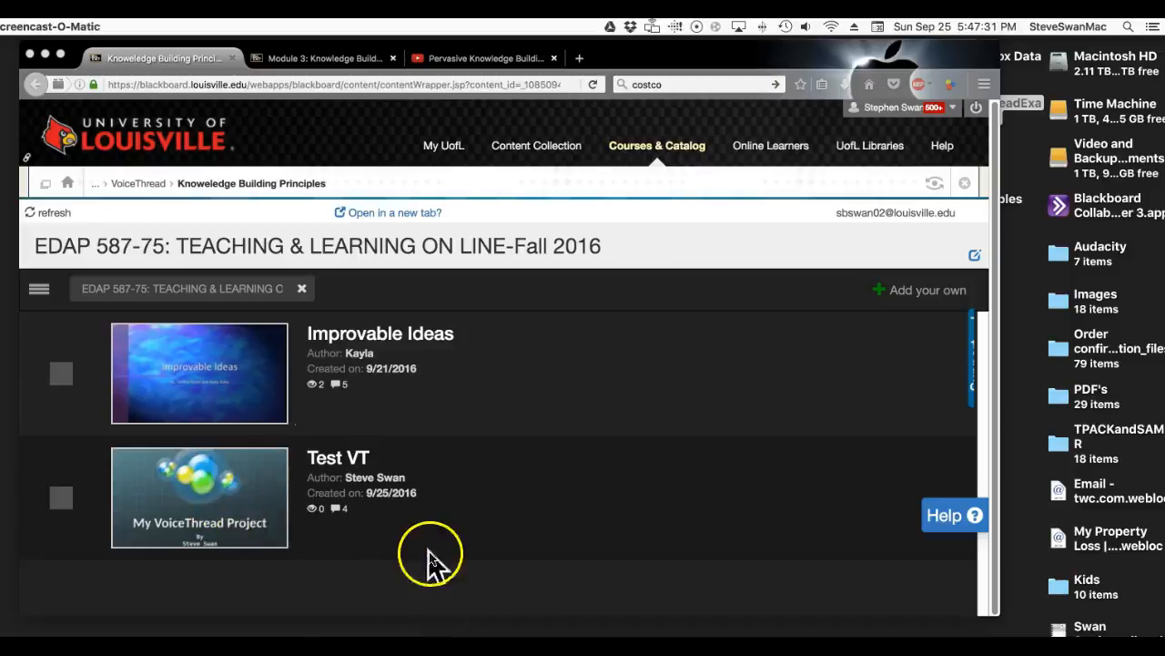
Open the sharing settings of Test VT and review the option to export it for offline use
{"action": "left_click", "coordinate": [266, 478]}
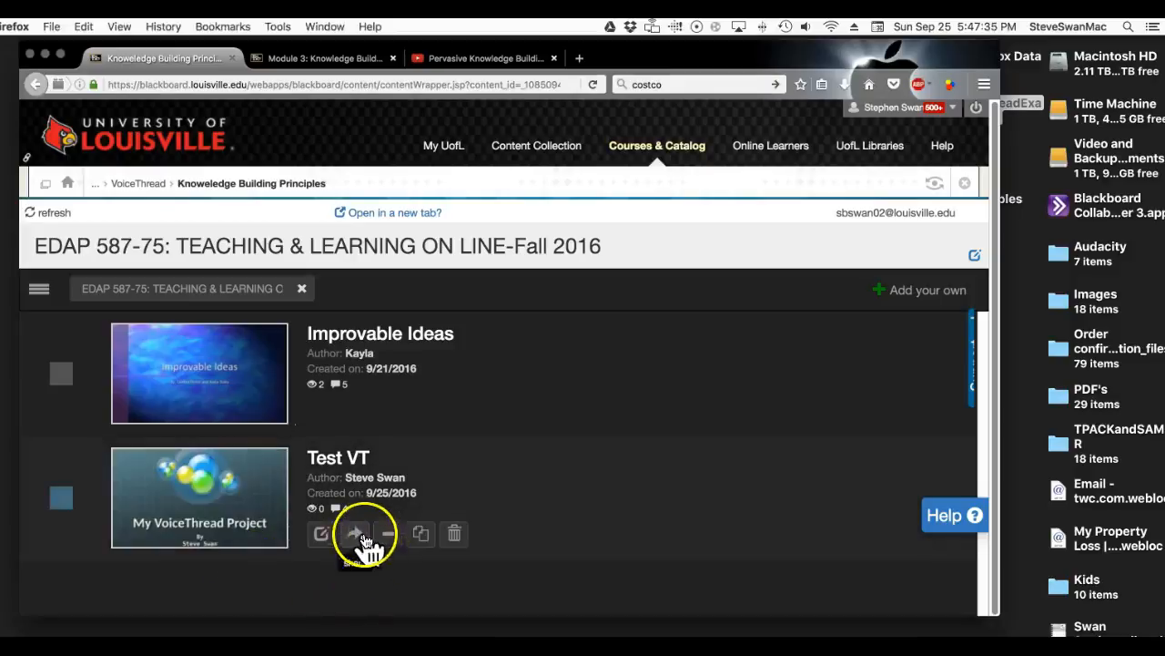
{"action": "left_click", "coordinate": [359, 535]}
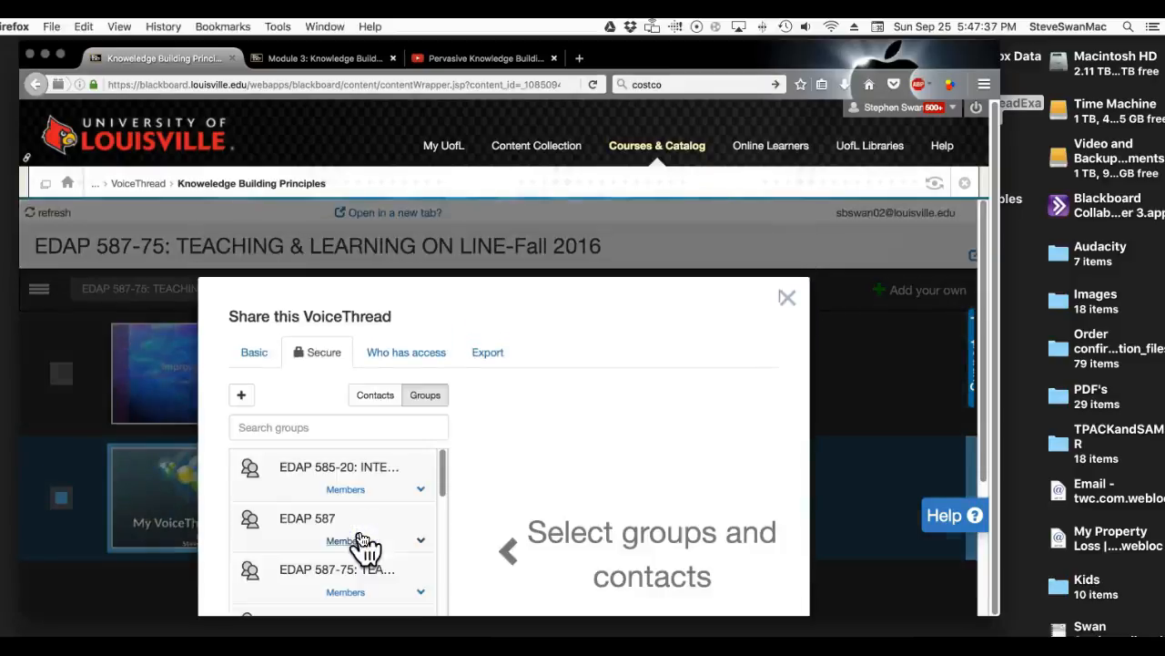
{"action": "left_click", "coordinate": [503, 354]}
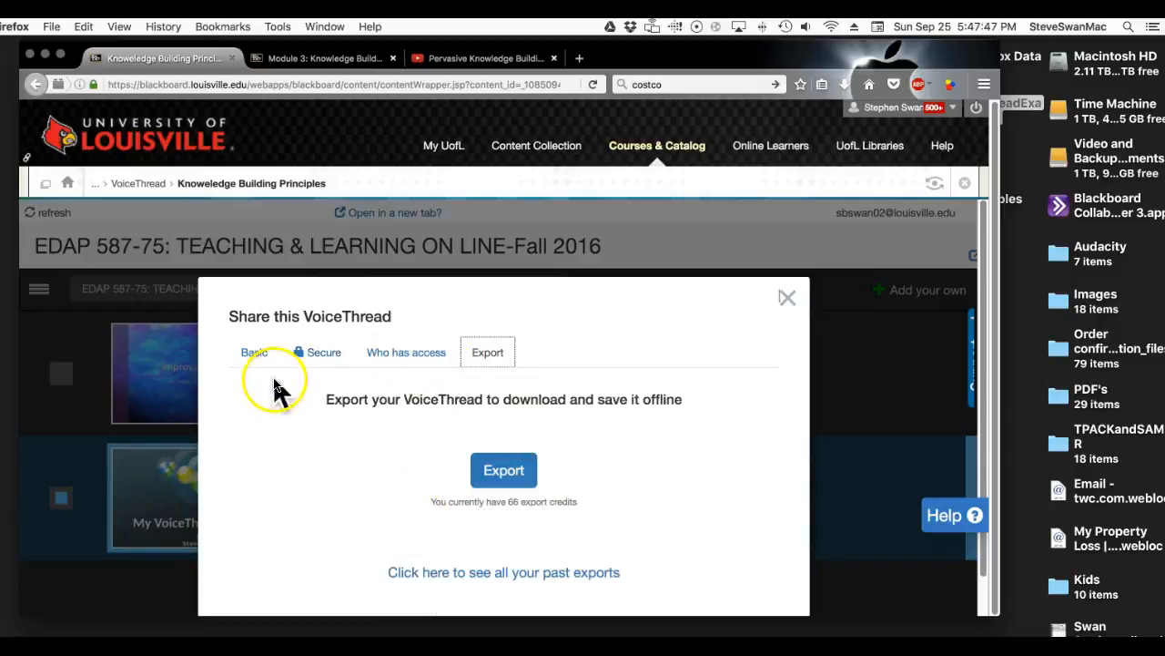
Copy the basic share link of Test VT with View and Comment allowed for anyone
{"action": "left_click", "coordinate": [256, 355]}
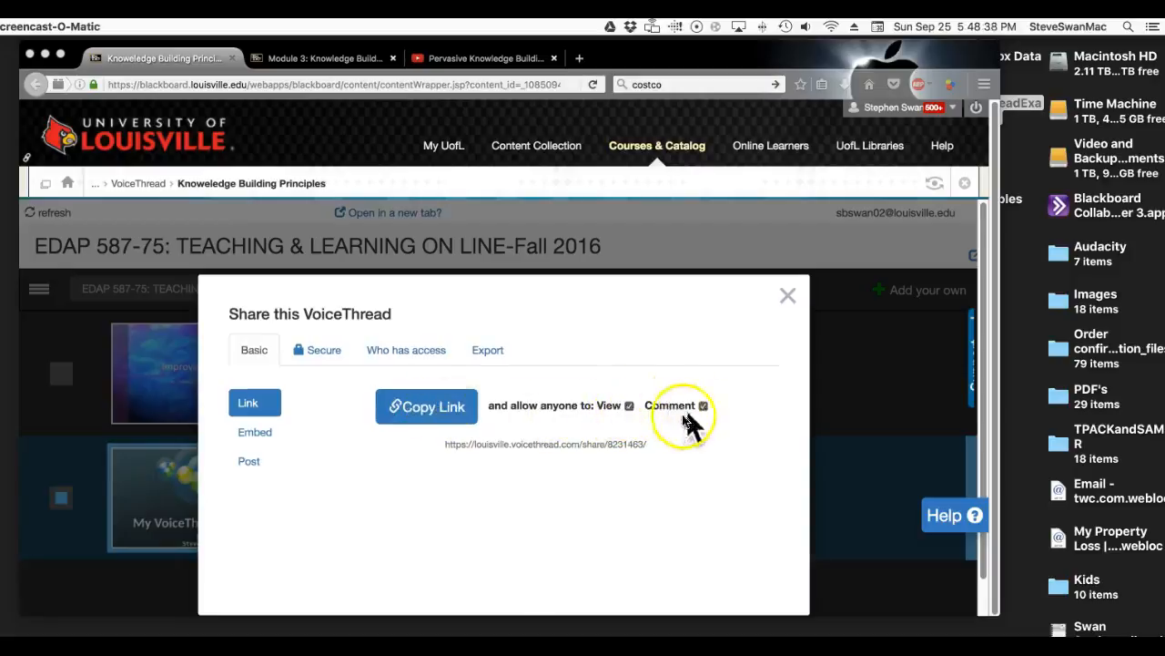
{"action": "left_click", "coordinate": [412, 406]}
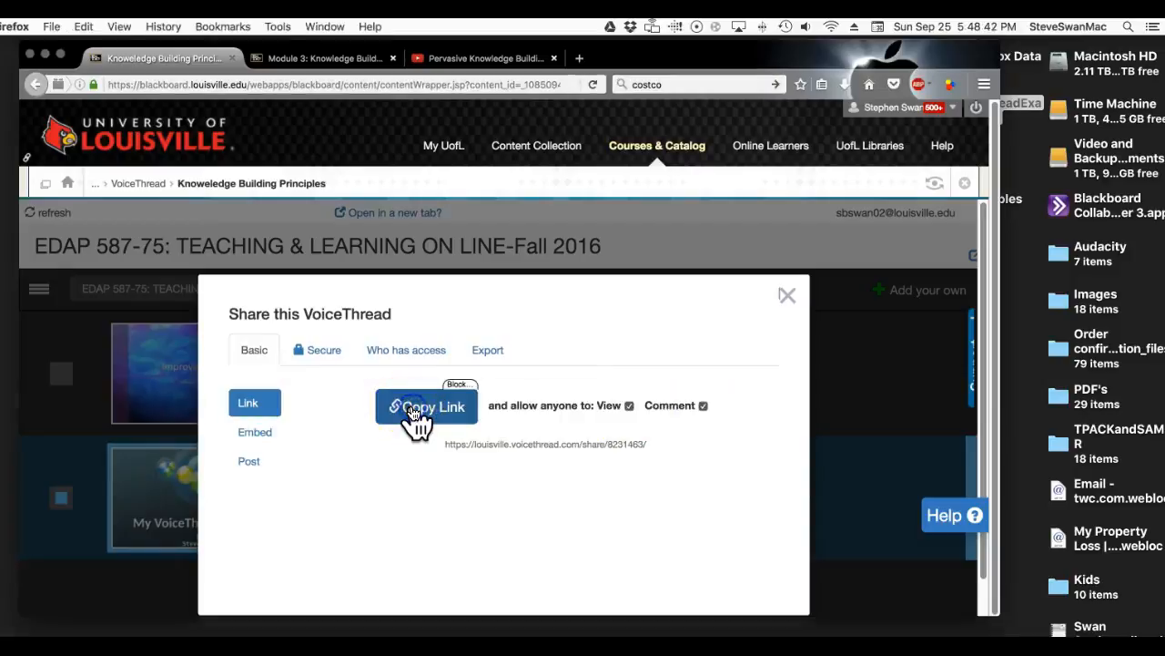
{"action": "left_click", "coordinate": [419, 409]}
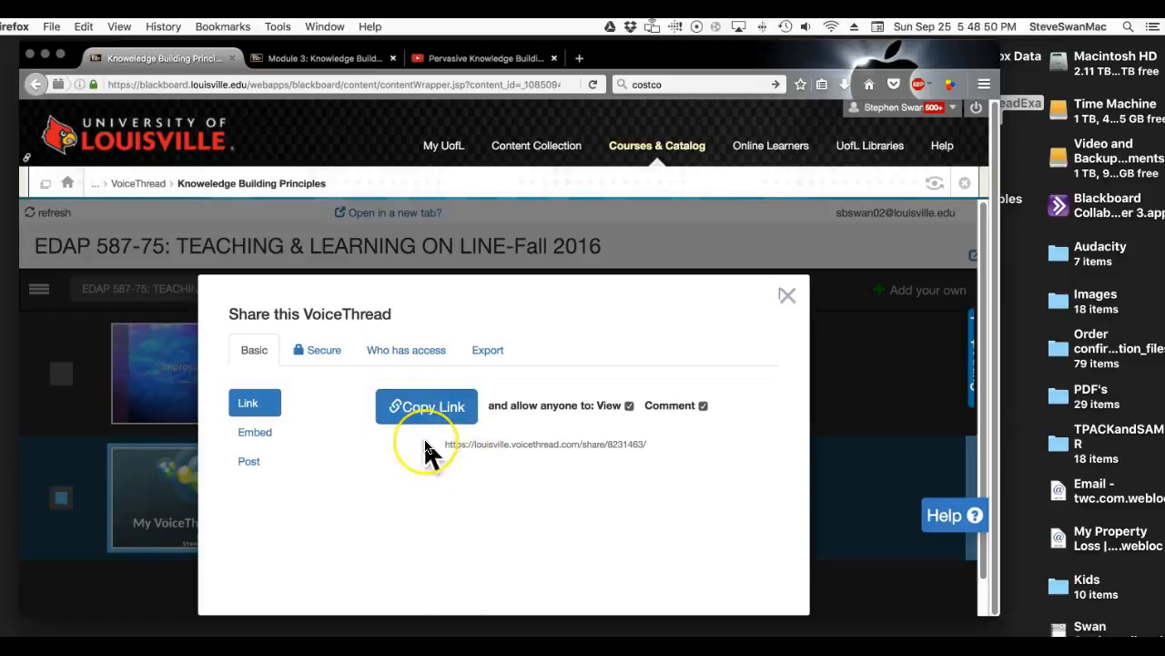
Copy the 480 by 270 px widescreen embed code of Test VT and view the social network posting options
{"action": "left_click", "coordinate": [256, 435]}
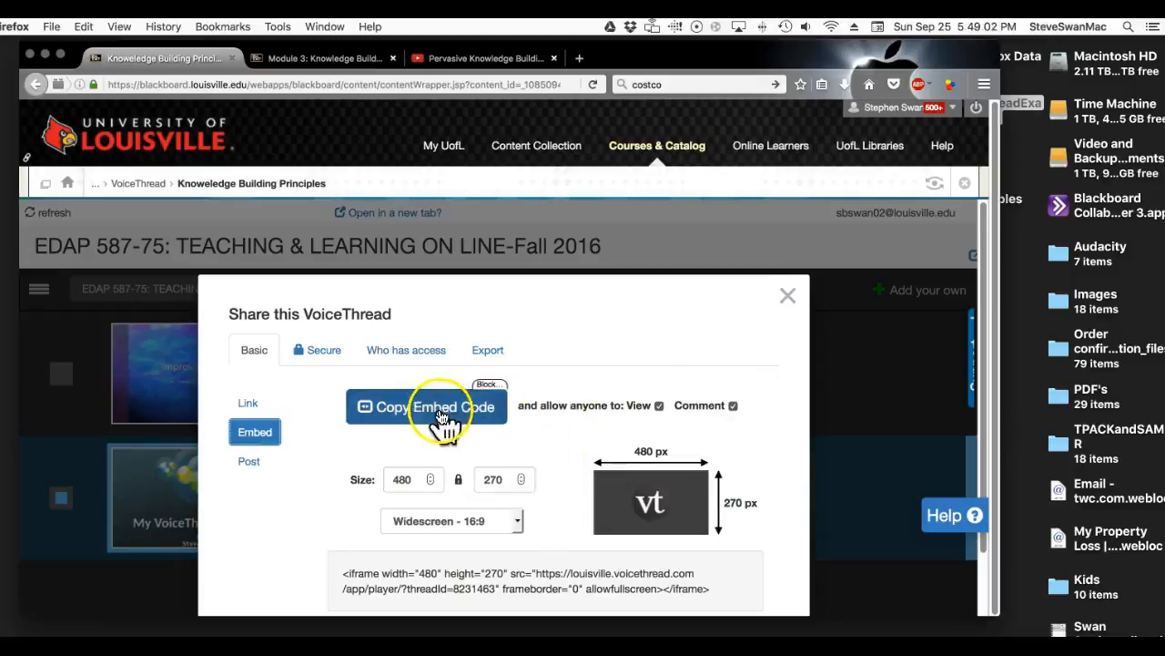
{"action": "left_click", "coordinate": [380, 415]}
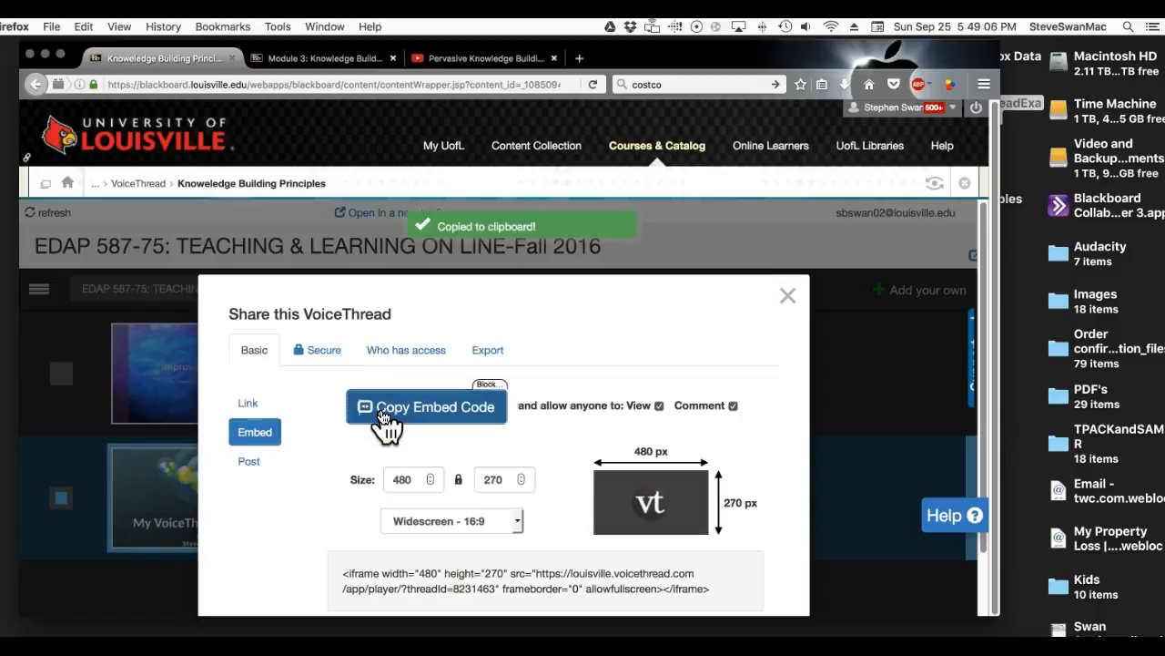
{"action": "left_click", "coordinate": [253, 464]}
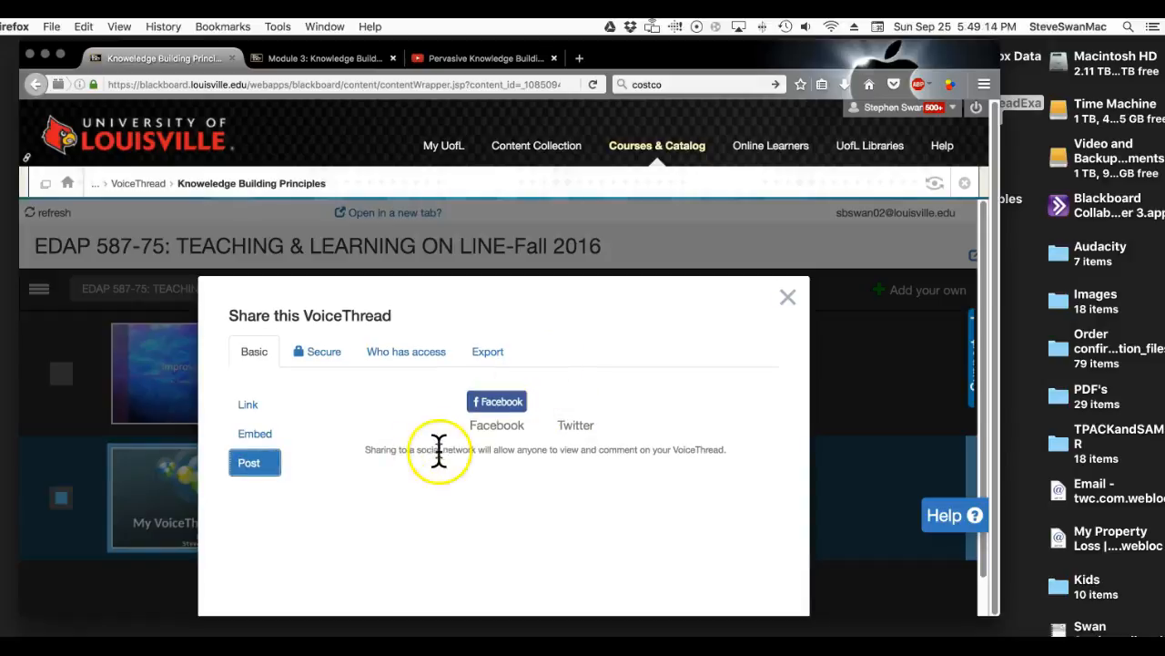
Return to the link option, copy the Test VT share link again and close the sharing dialog
{"action": "left_click", "coordinate": [246, 407]}
{"action": "left_click", "coordinate": [427, 414]}
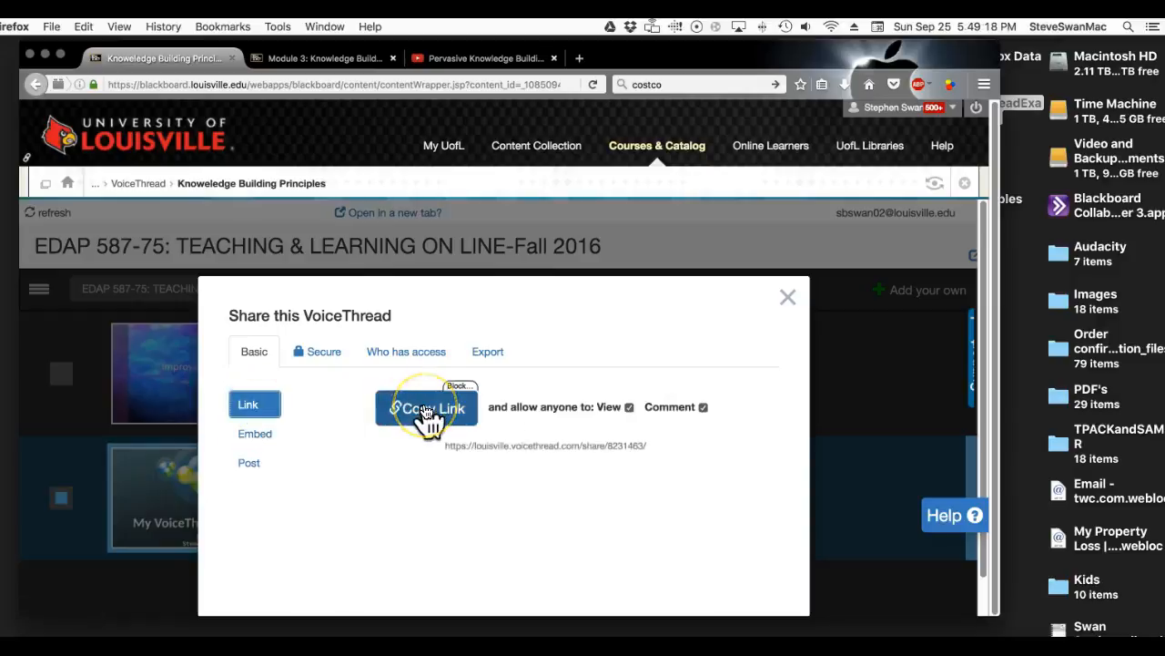
{"action": "left_click", "coordinate": [419, 411]}
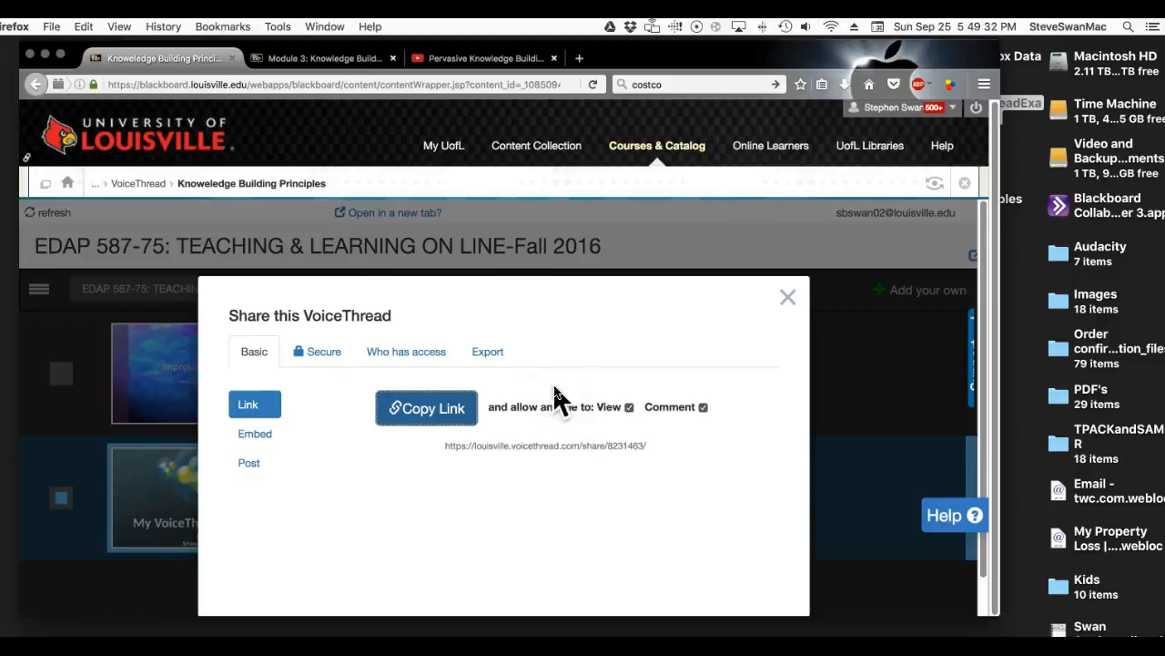
{"action": "left_click", "coordinate": [789, 300]}
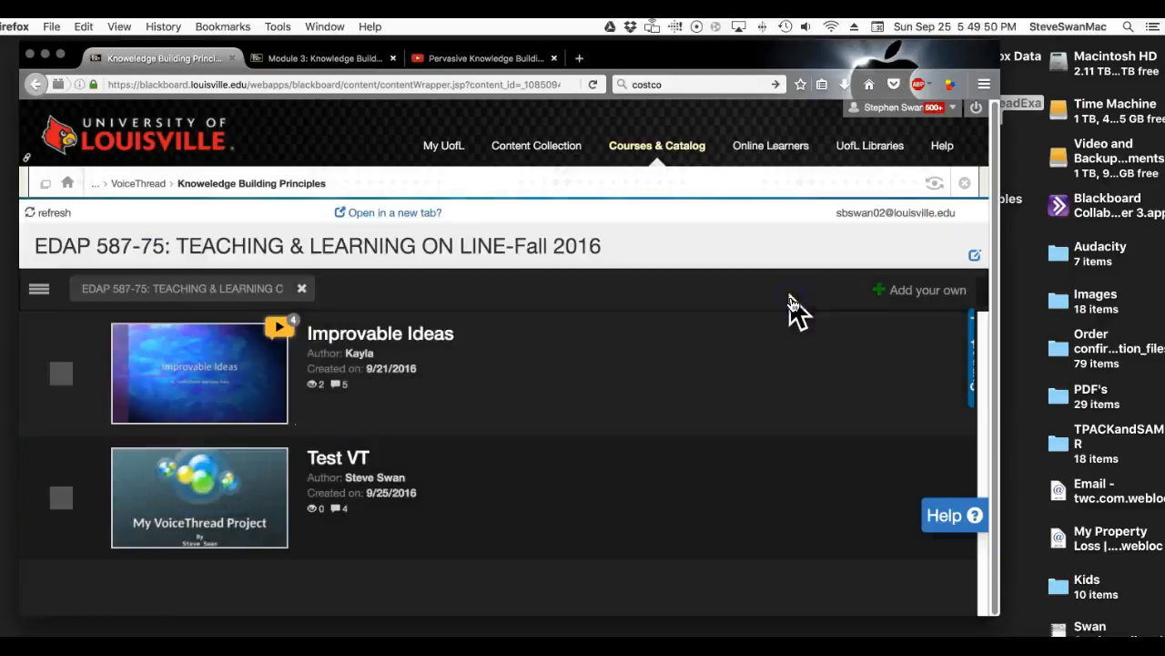